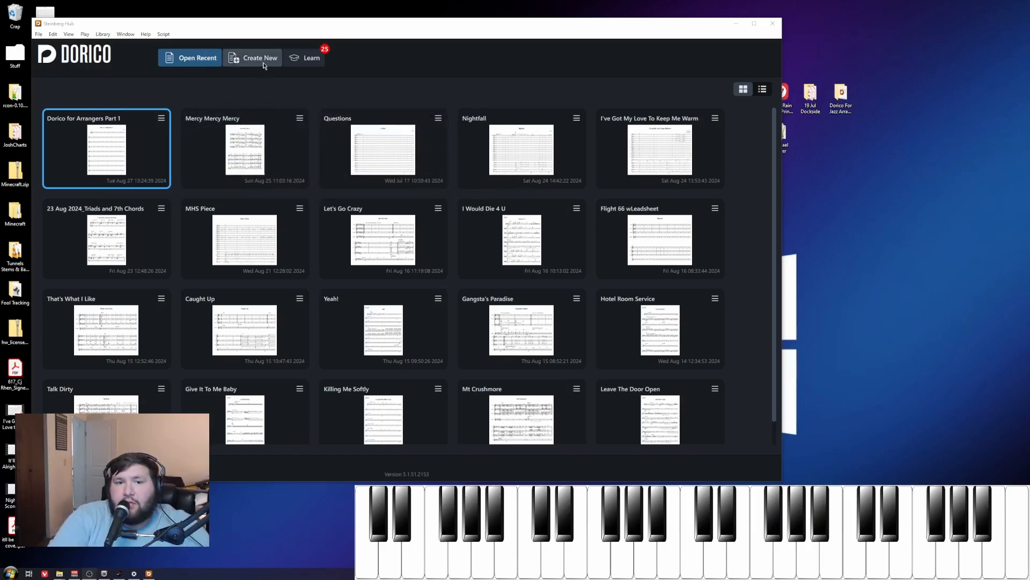
Step: Start a new solo piano project titled 'Dorico for Jazz Arrangers' and enter the composer's name
left_click(303, 59)
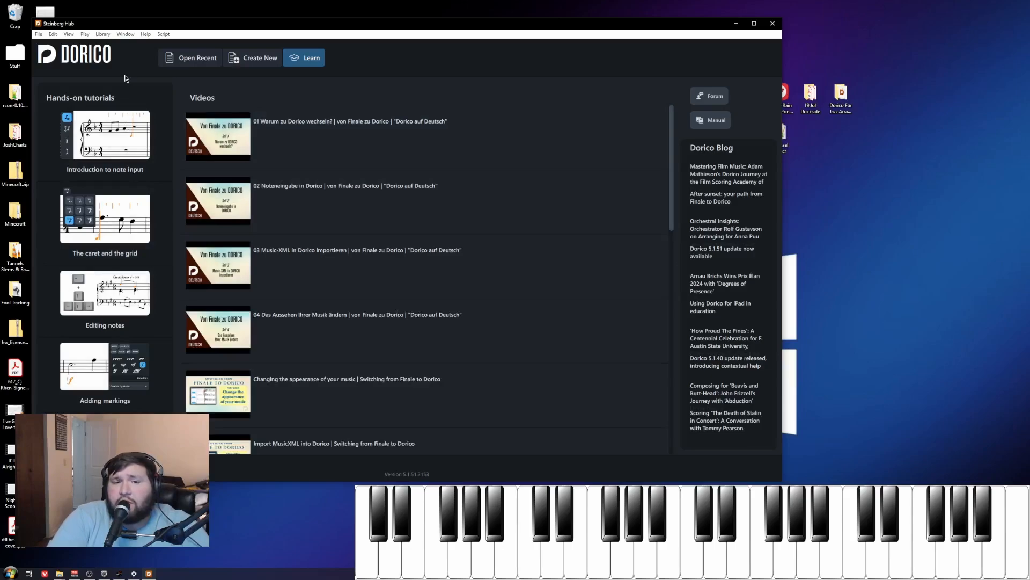
left_click(264, 60)
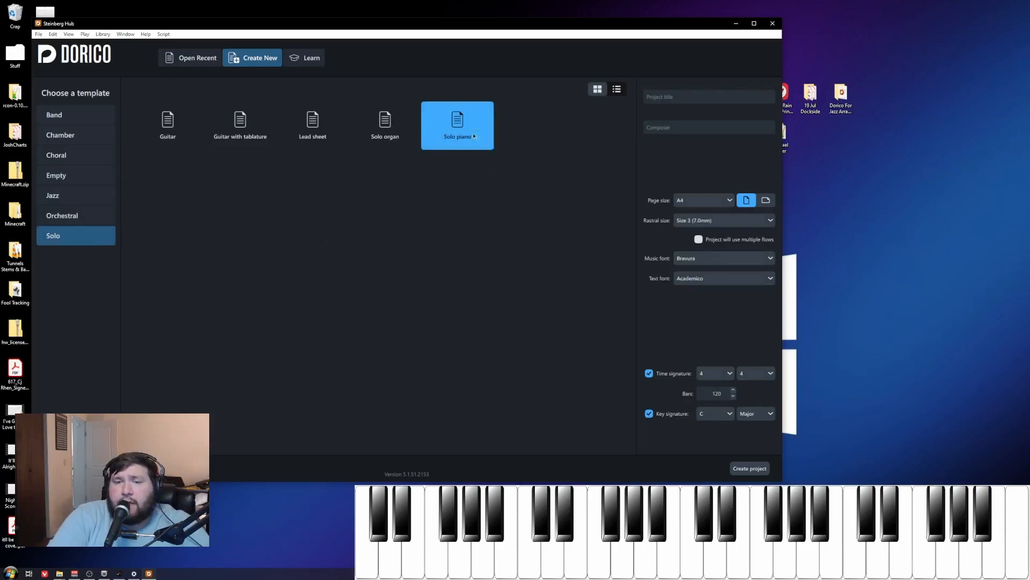
left_click(690, 98)
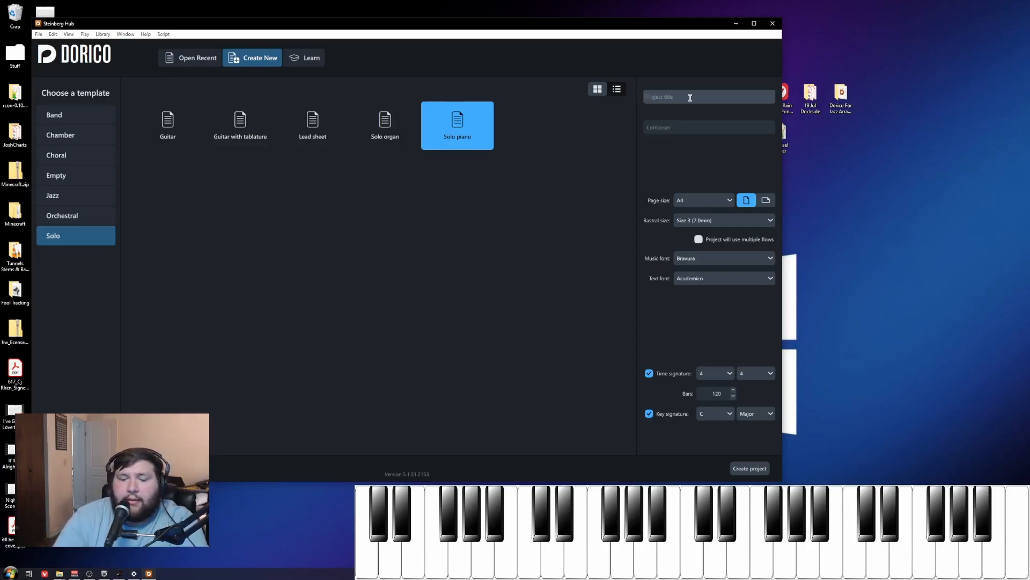
type("Dor")
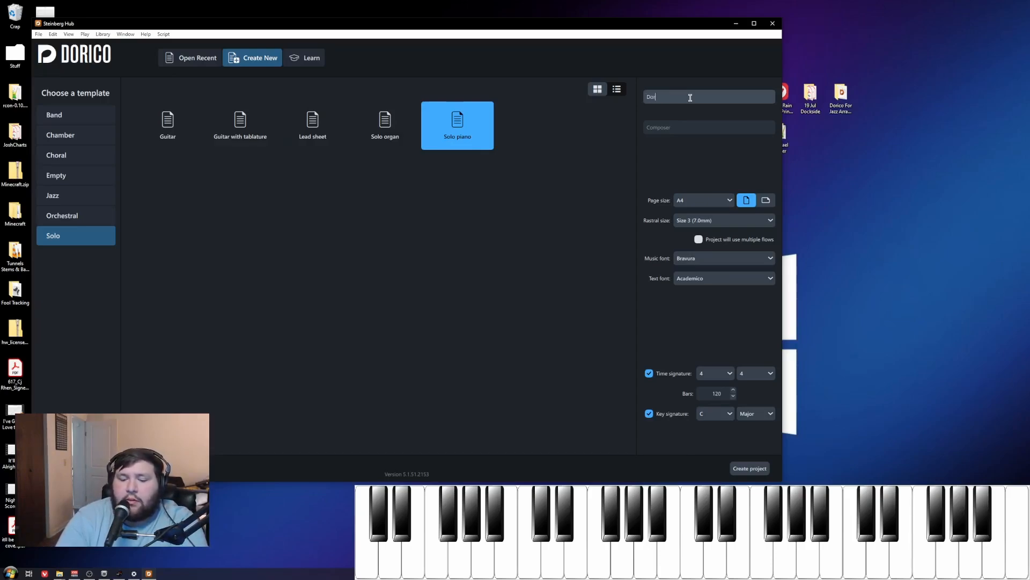
type("ico for Jazz Arrangers")
left_click(691, 129)
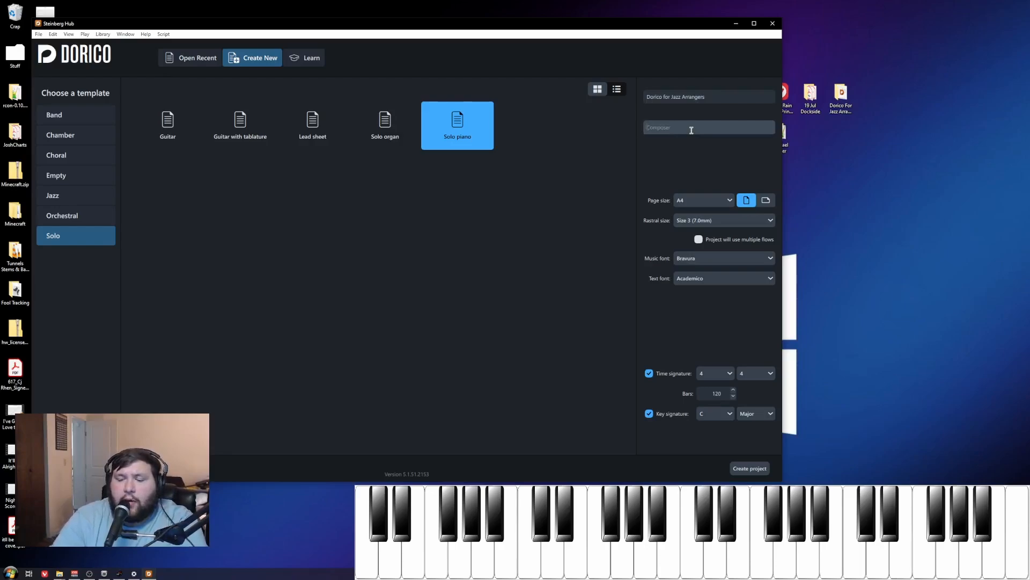
type("Cj Rhen")
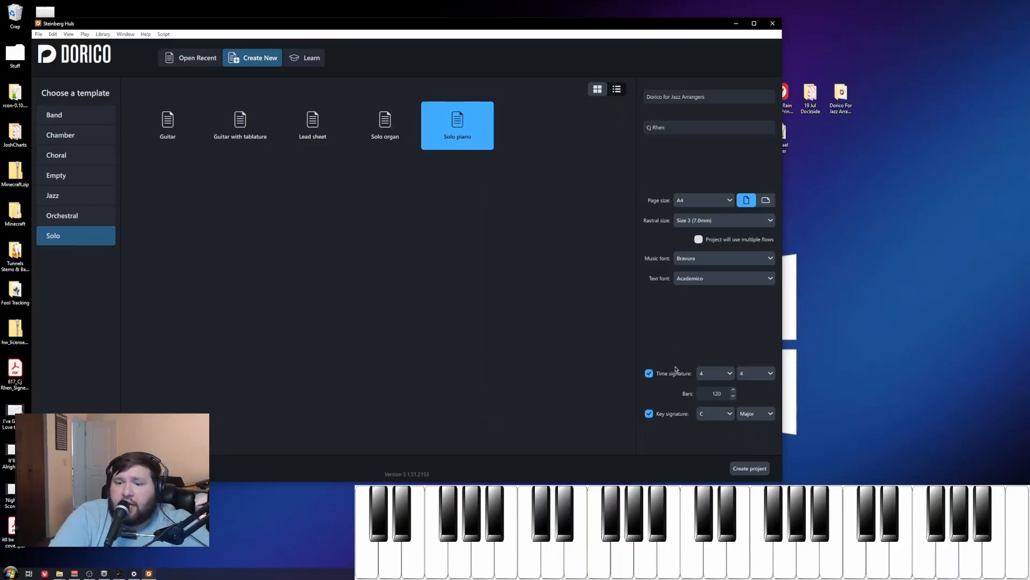
Step: Set the page size to Letter and create the project
left_click(701, 202)
left_click(697, 350)
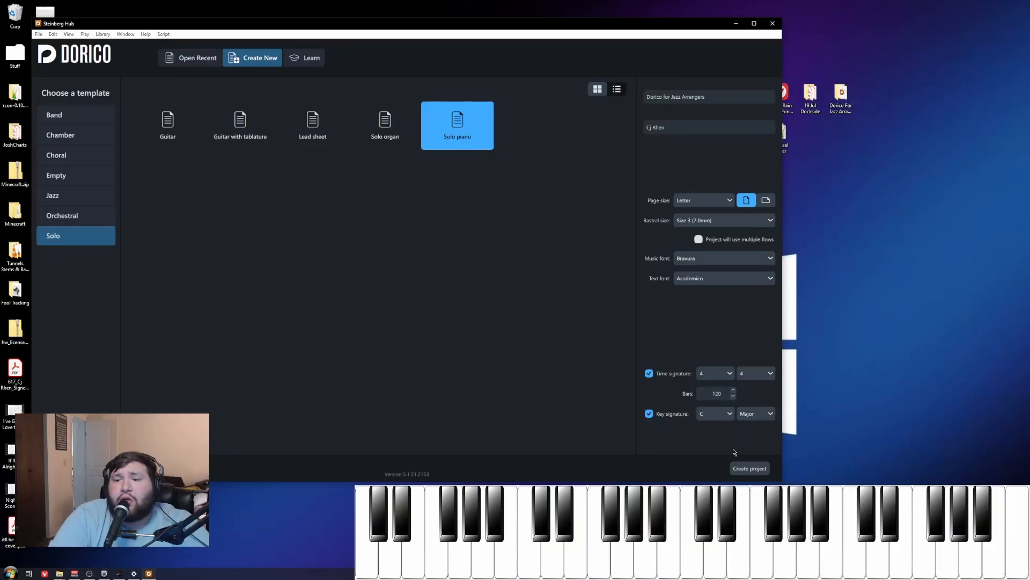
left_click(741, 465)
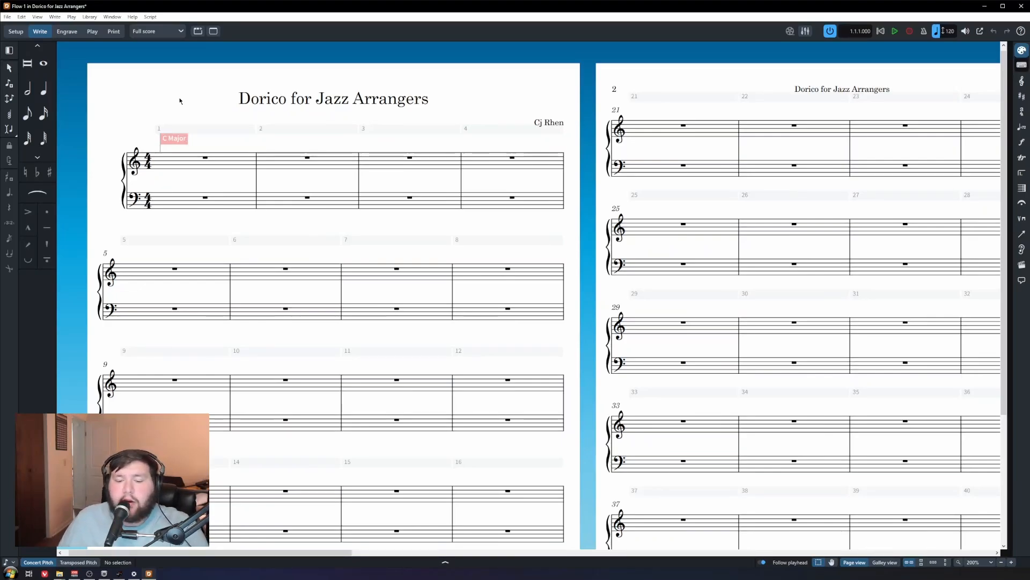
Step: Save the score as 'Dorico for Jazz Arrangers.dorico' in the Part 1 folder on the Desktop
key("ctrl+s")
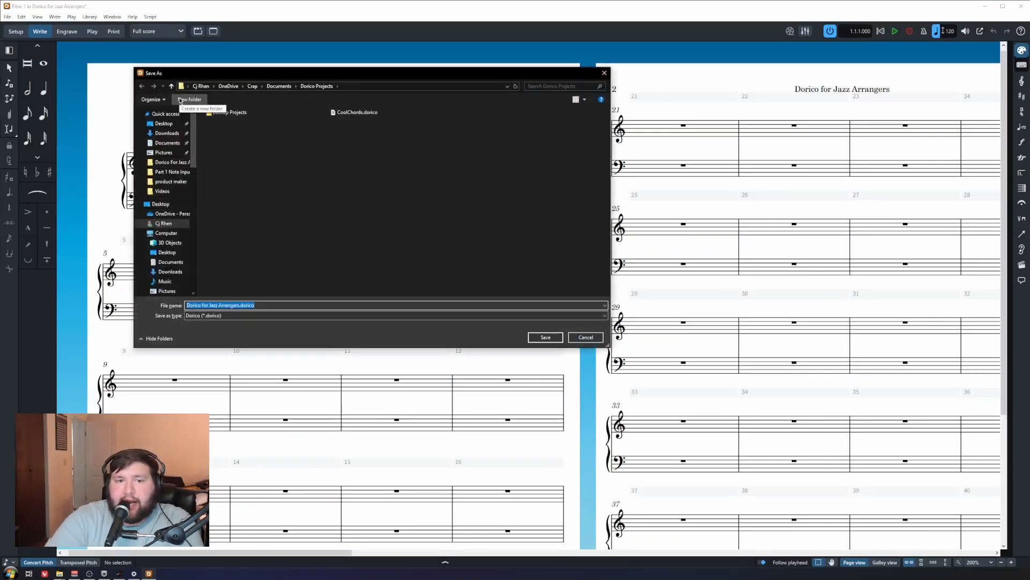
left_click(164, 124)
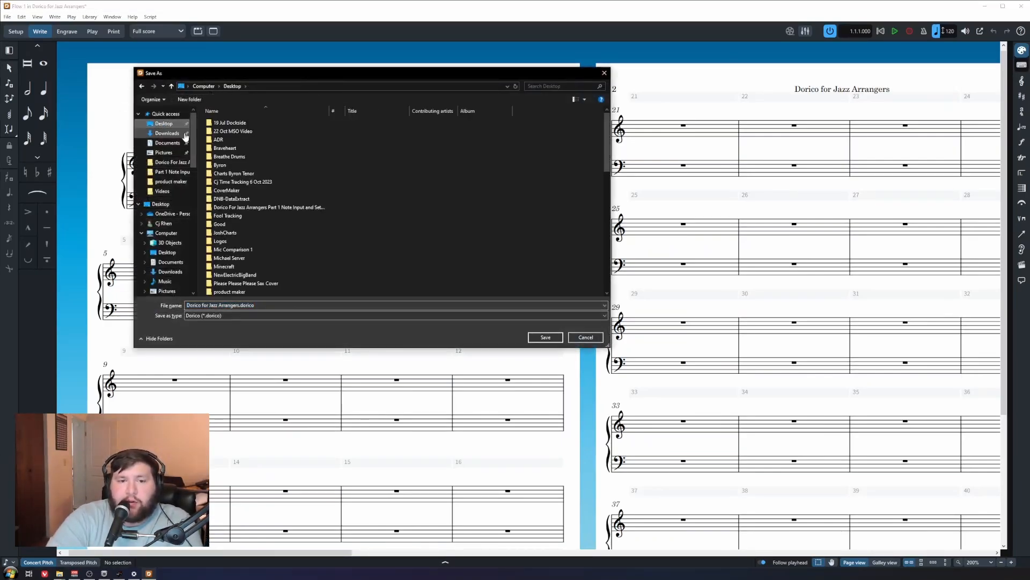
double_click(299, 208)
key("Return")
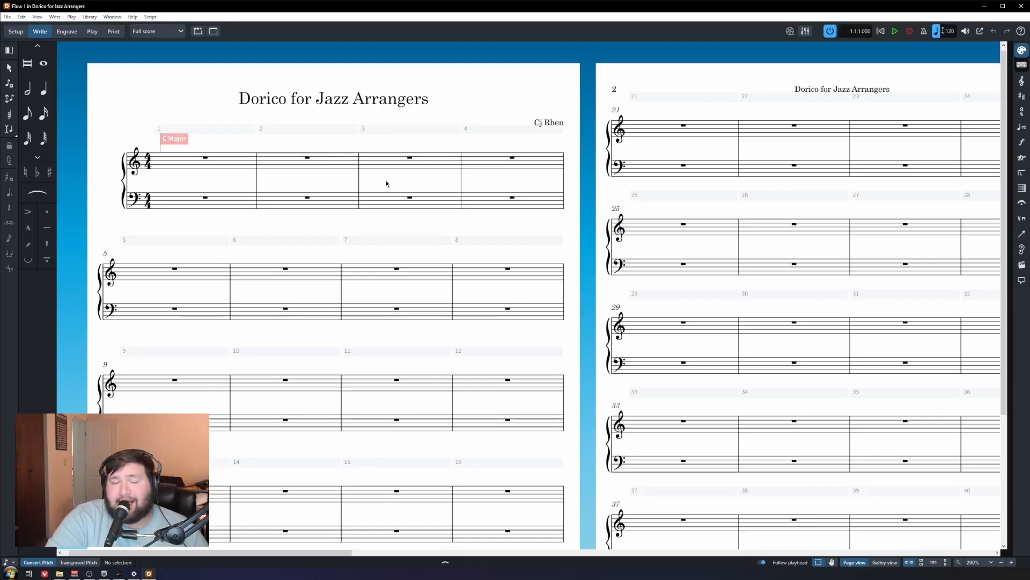
left_click(23, 17)
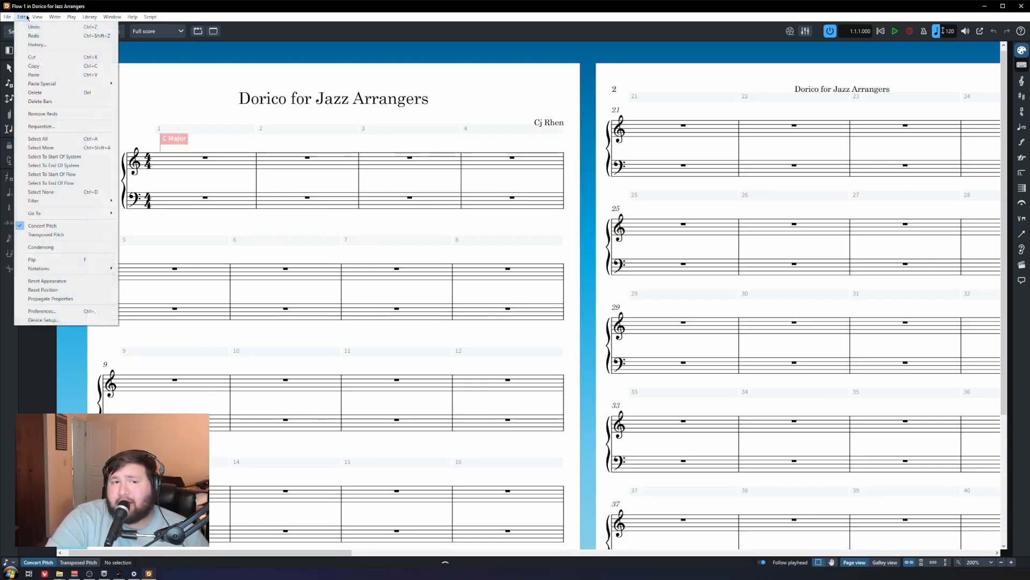
left_click(70, 320)
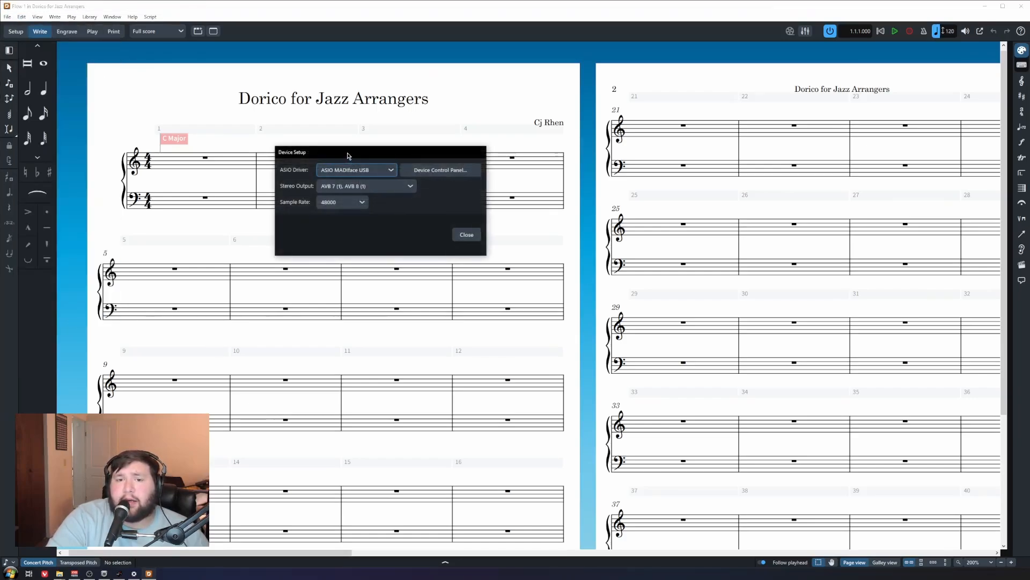
left_click_drag(348, 156, 394, 137)
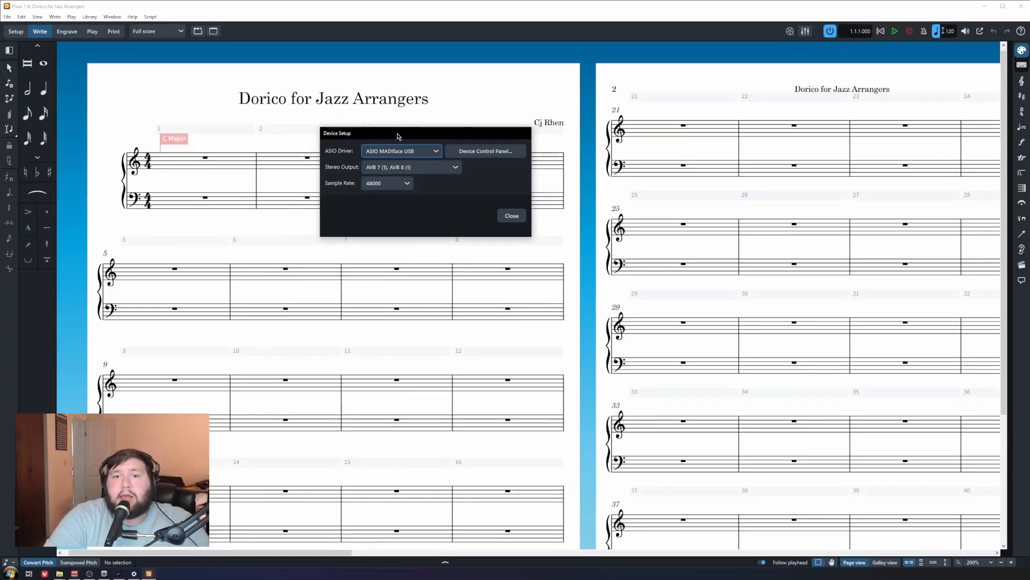
left_click(424, 152)
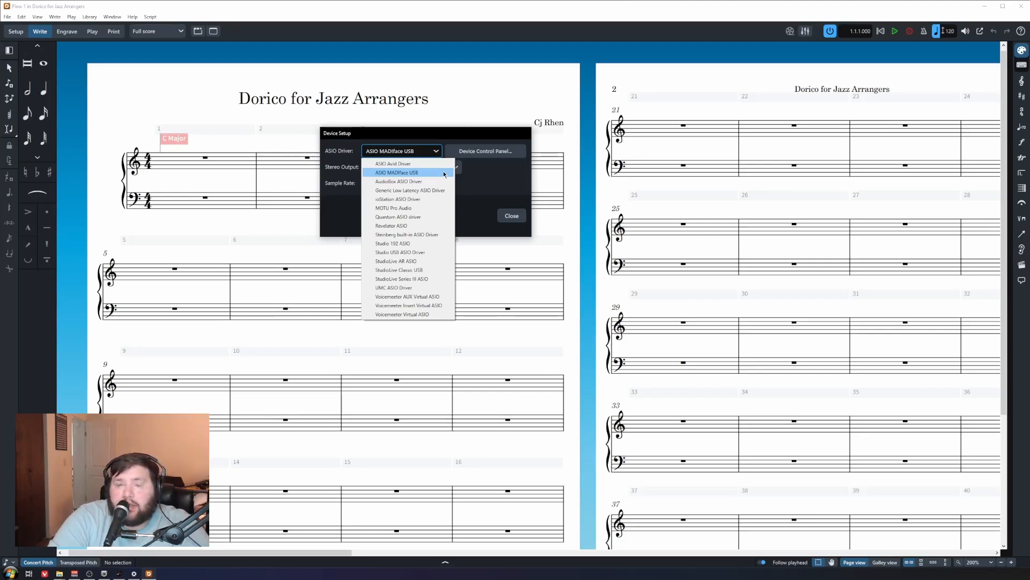
left_click(444, 173)
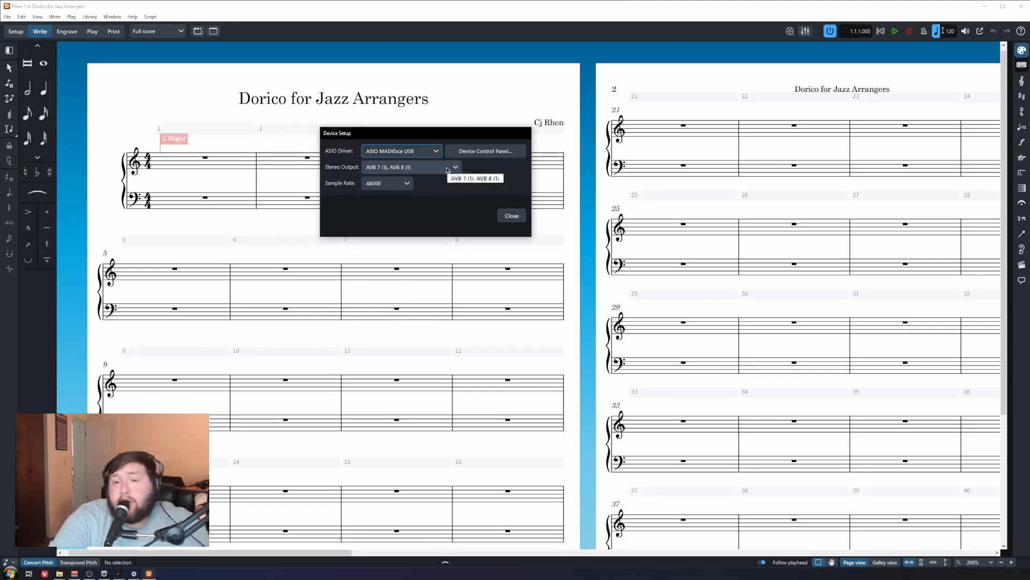
left_click(448, 169)
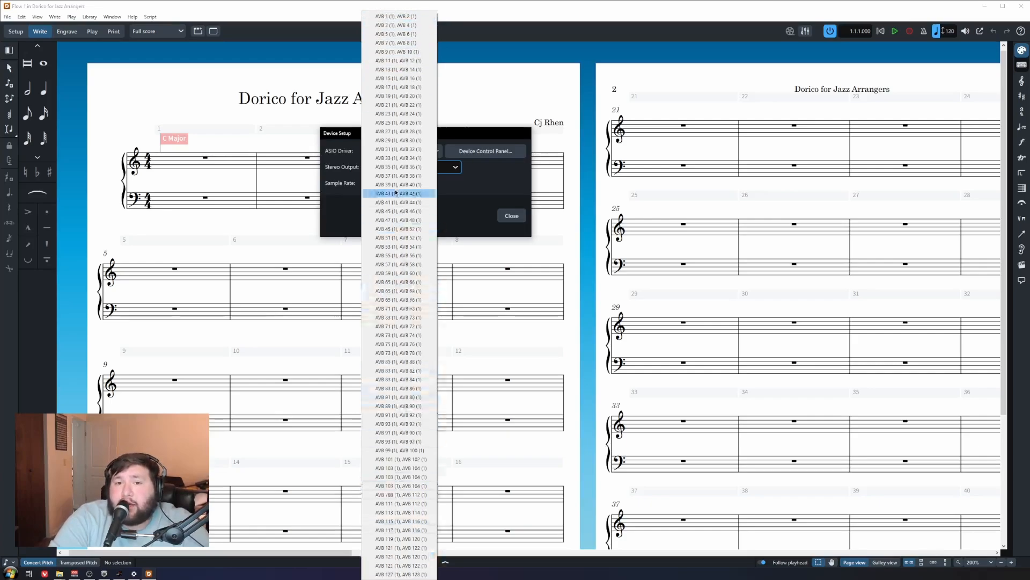
left_click(507, 187)
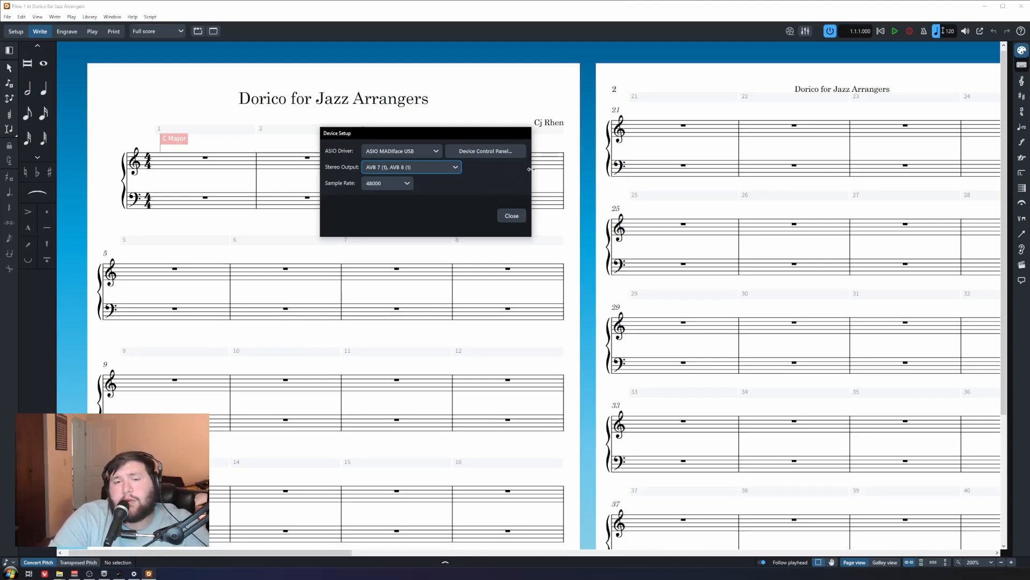
left_click_drag(358, 136, 295, 147)
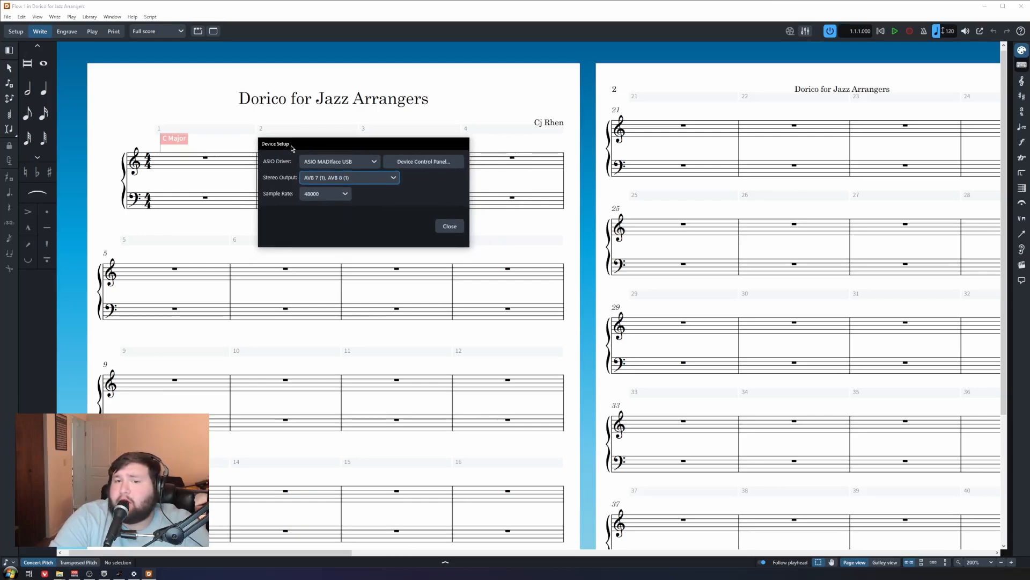
left_click(453, 227)
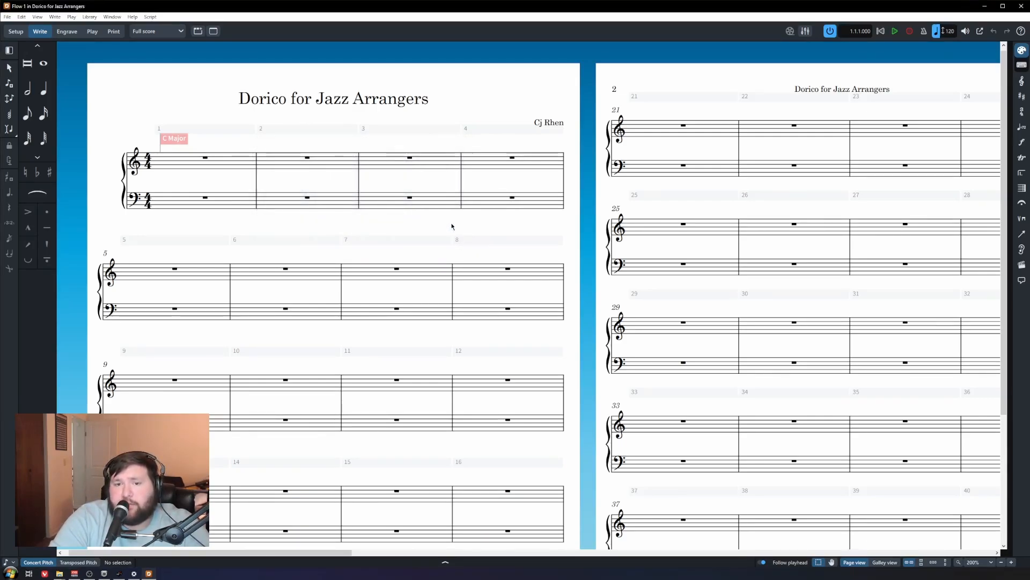
Step: Select the whole-bar rest in bar 1 of the treble staff
left_click(205, 158)
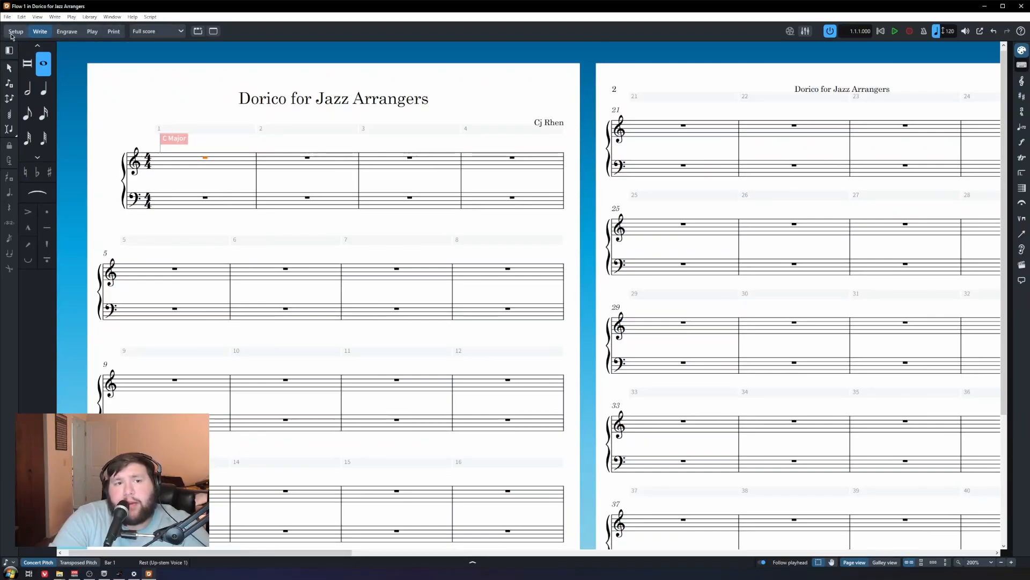
Step: Switch to Play mode and briefly expand, then collapse, the Piano track's Channel section
left_click(92, 32)
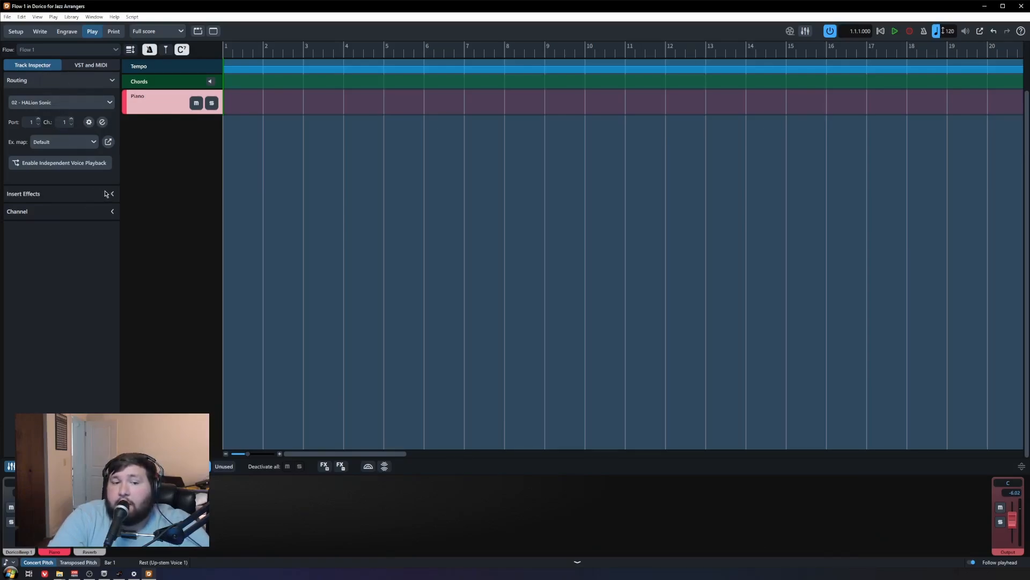
left_click(113, 212)
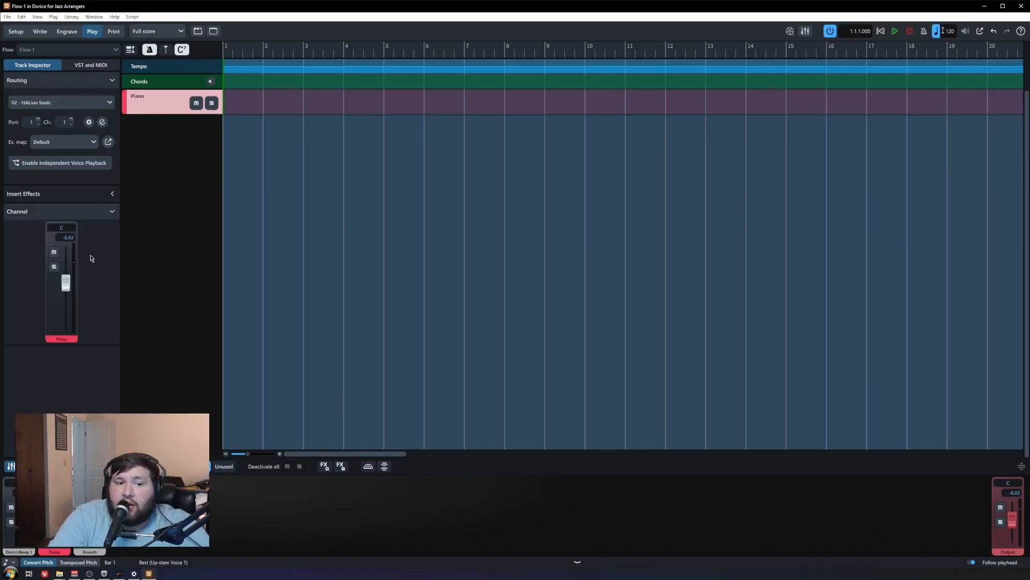
left_click(113, 212)
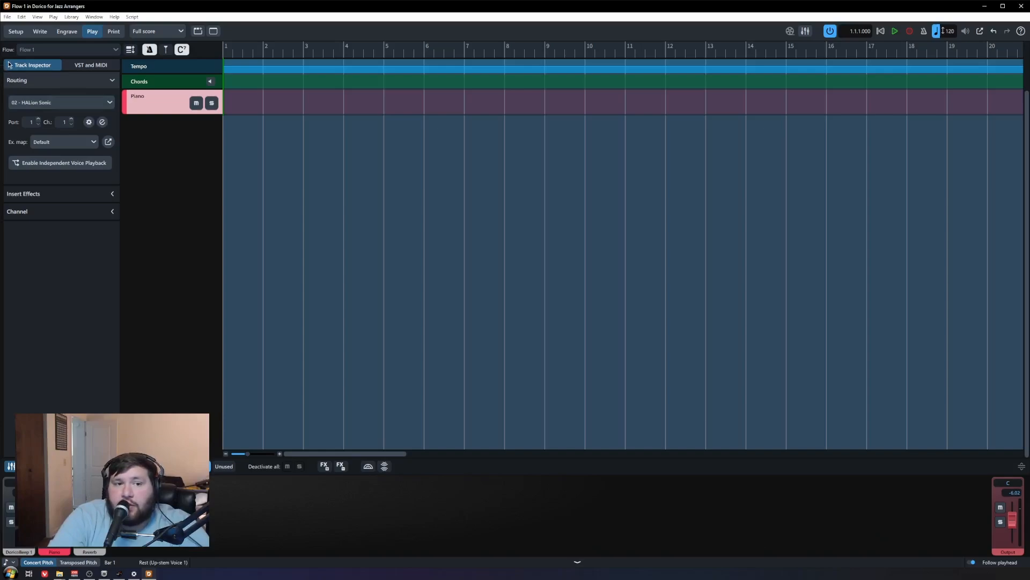
Step: Show the VST and MIDI instruments list, with HALion Sonic in slot 02
left_click(74, 66)
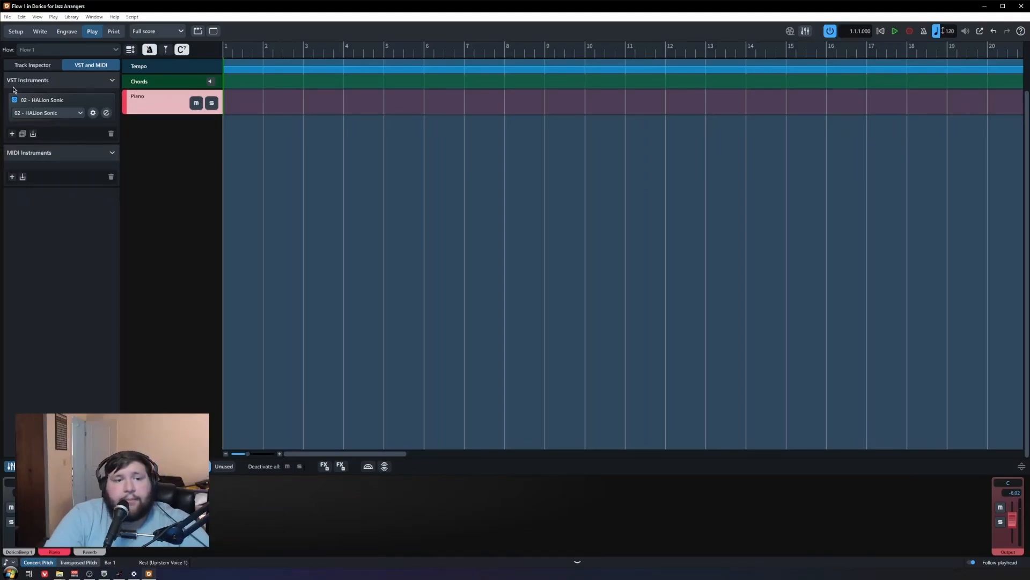
Step: Add a new VST slot 03 and load Kontakt from the Native Instruments plug-ins
left_click(12, 134)
left_click(52, 147)
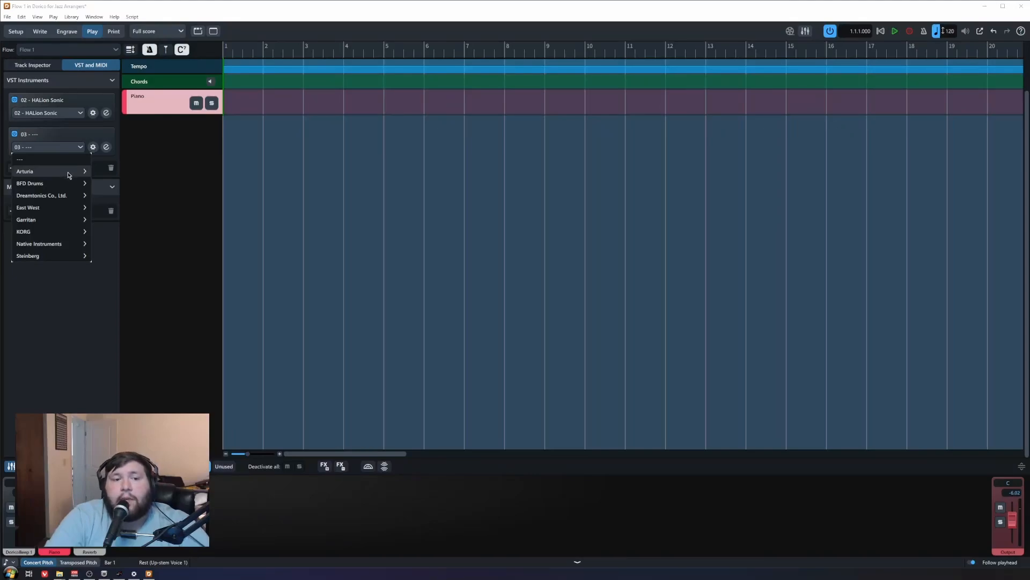
left_click(58, 244)
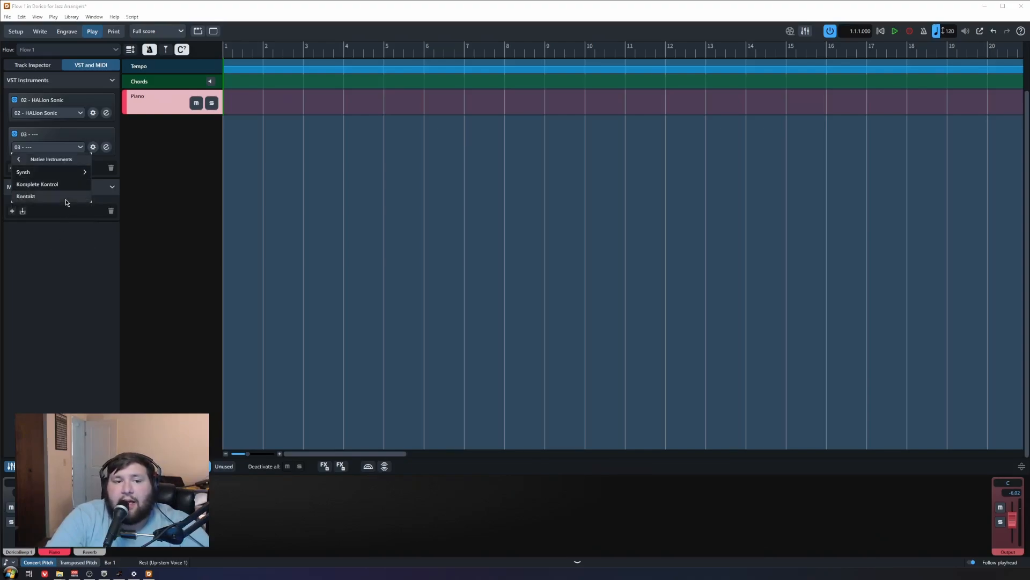
left_click(26, 196)
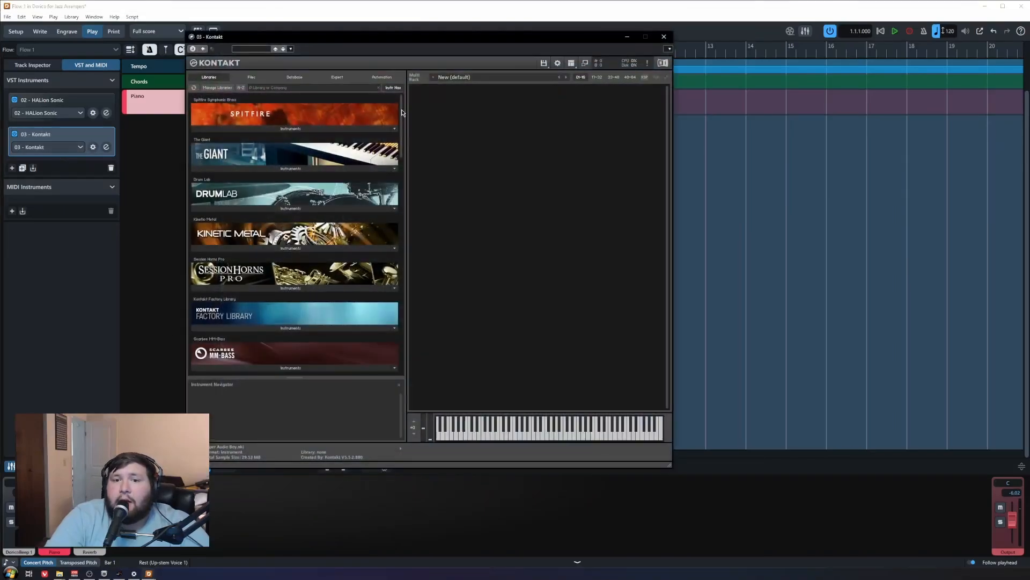
Step: Load The Grandeur piano in Kontakt, then close the plug-in window
scroll(385, 230, "down", 5)
scroll(385, 230, "down", 10)
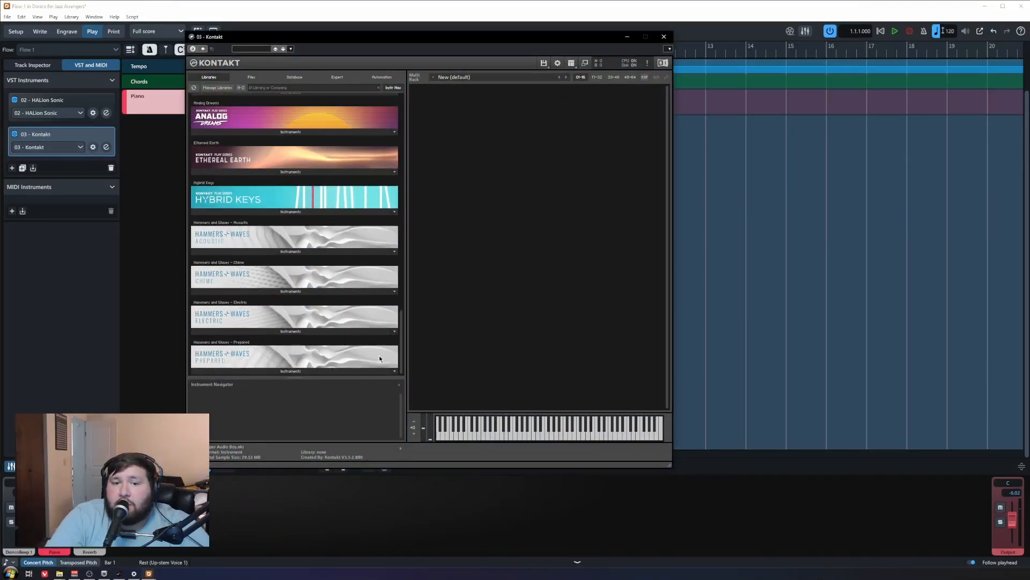
left_click_drag(379, 138, 400, 227)
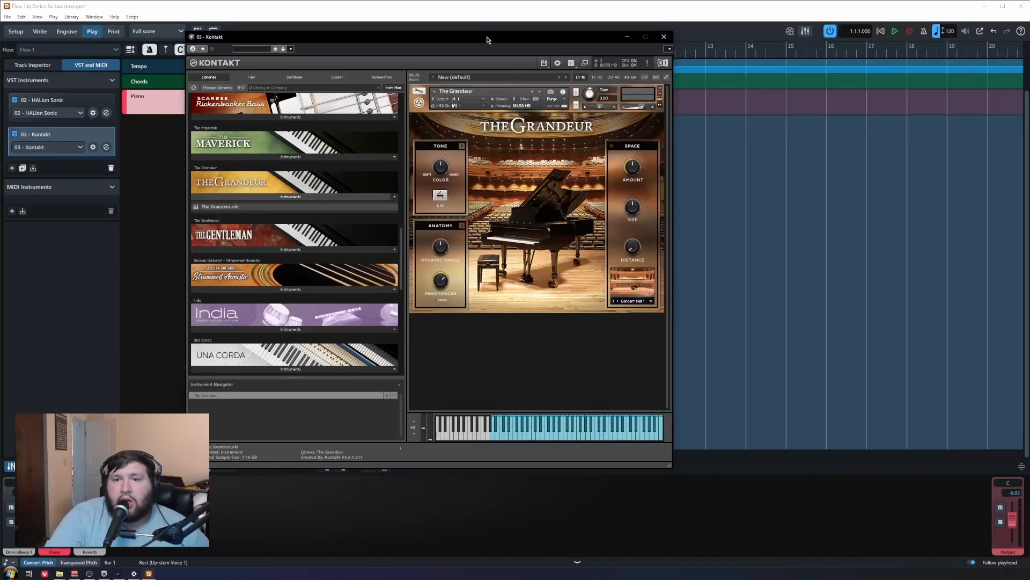
left_click_drag(487, 40, 439, 61)
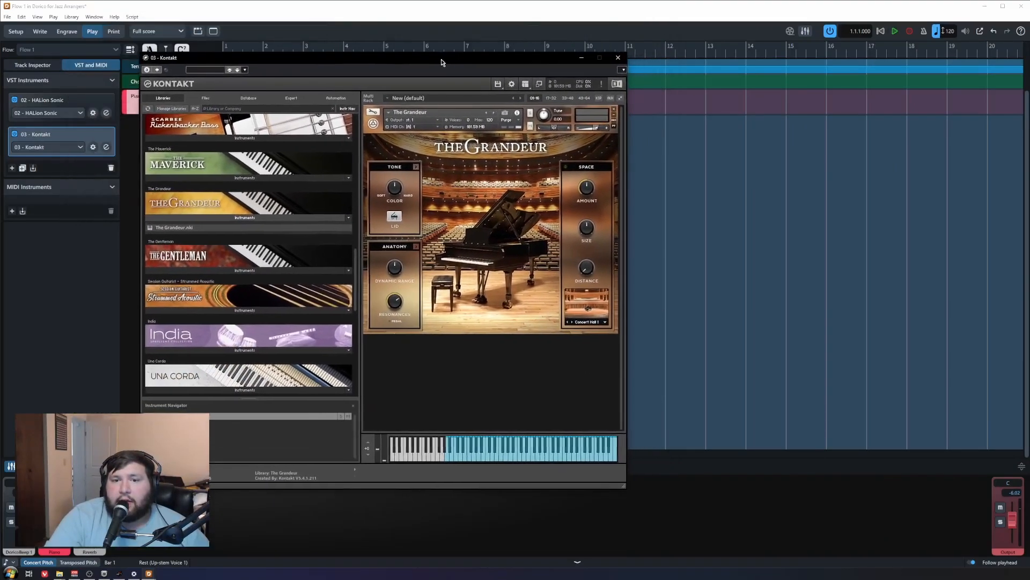
left_click(615, 58)
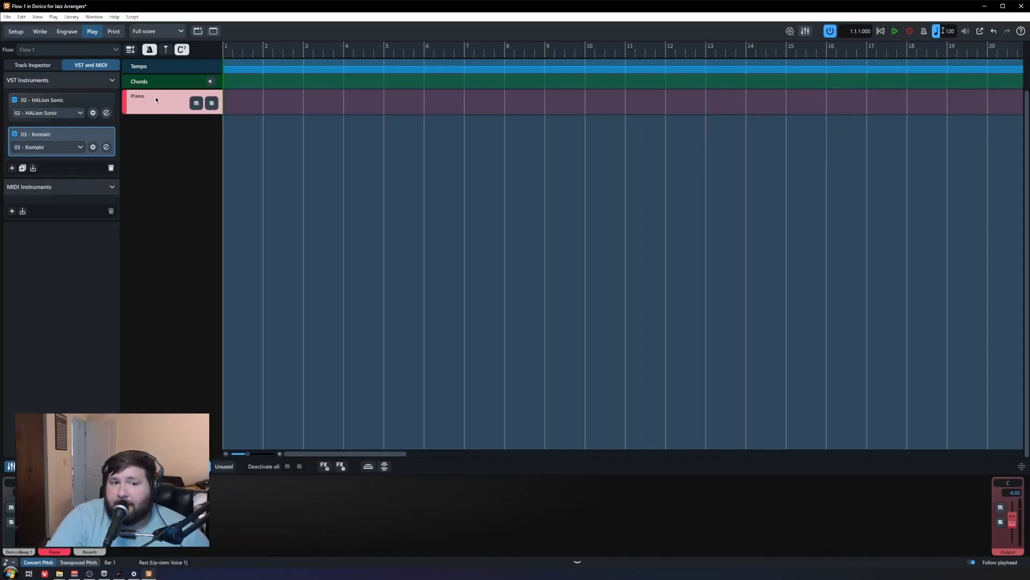
Step: Route the Piano track to 03 - Kontakt in the Track Inspector
left_click(37, 66)
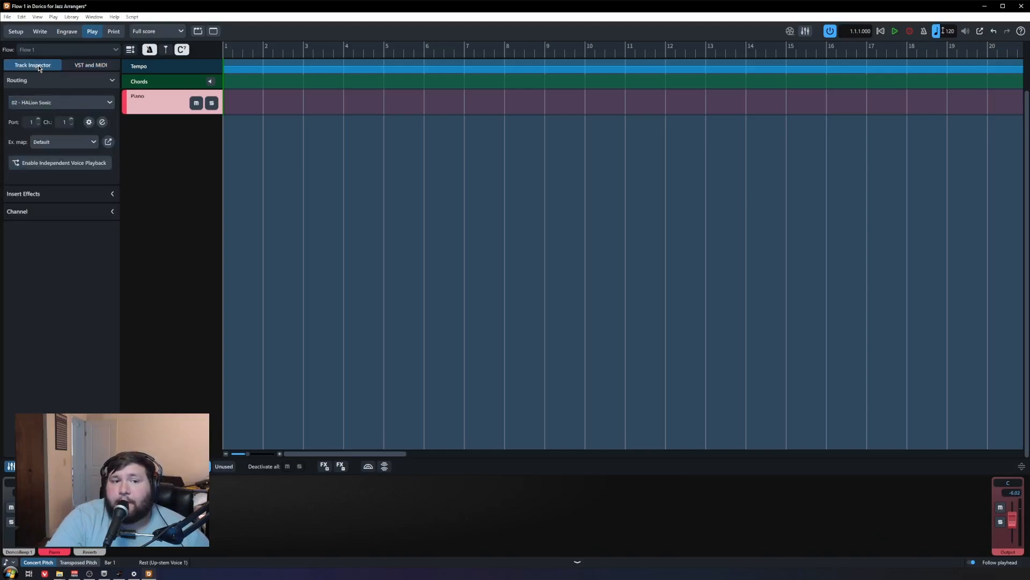
left_click(59, 102)
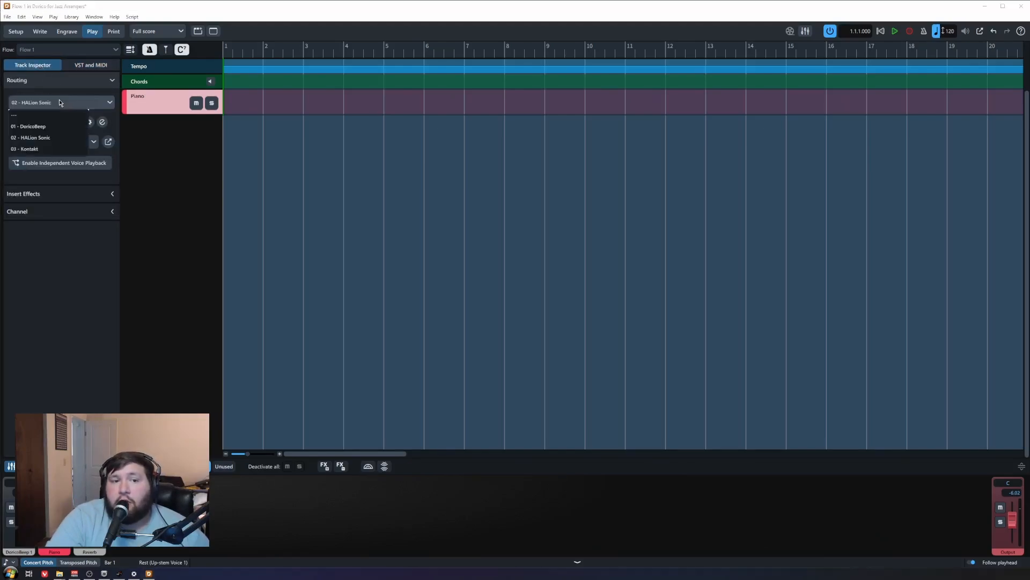
left_click(50, 149)
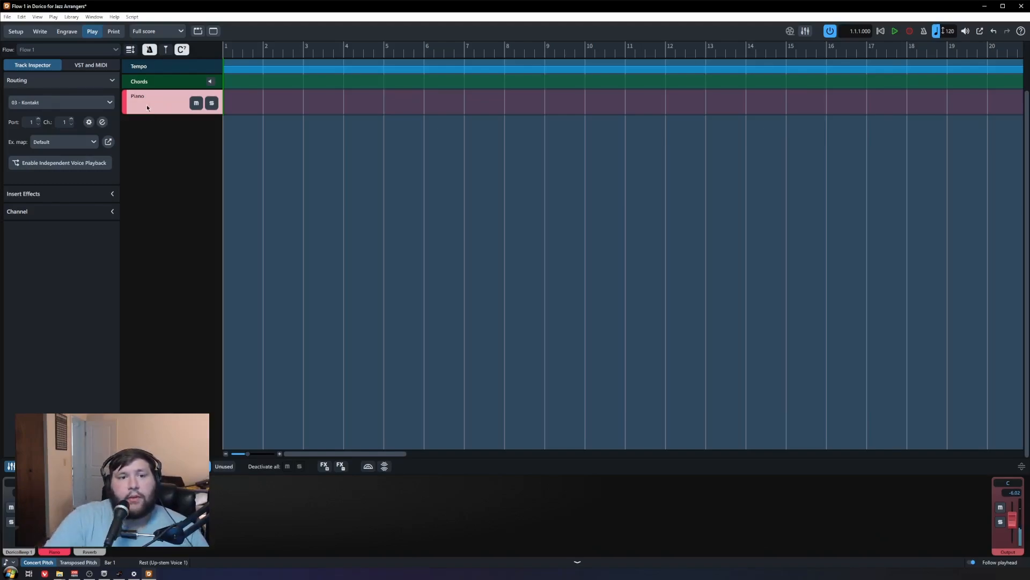
Step: Route the Piano track back to 02 - HALion Sonic and open Kontakt's Endpoint Setup
left_click(107, 102)
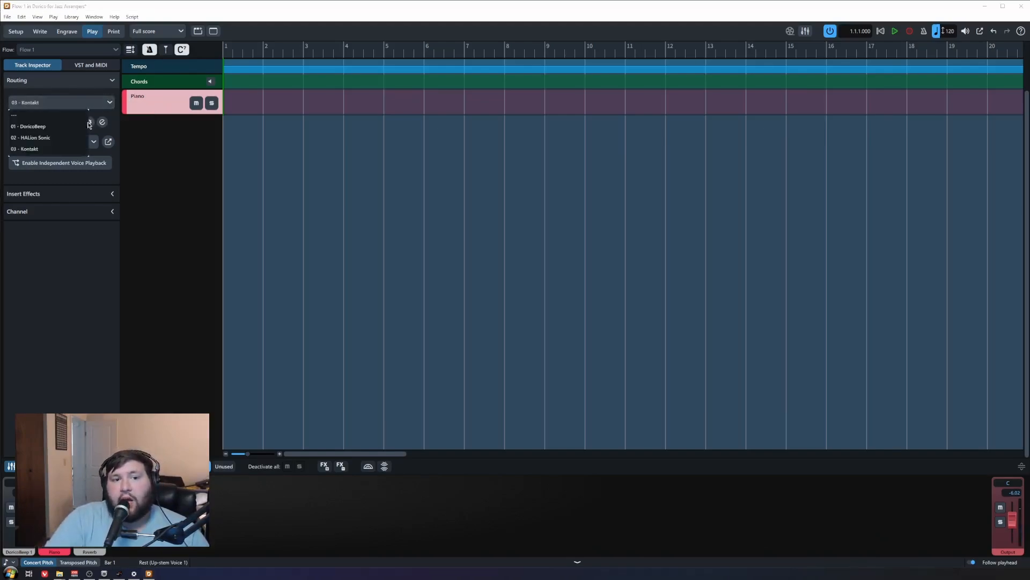
left_click(33, 138)
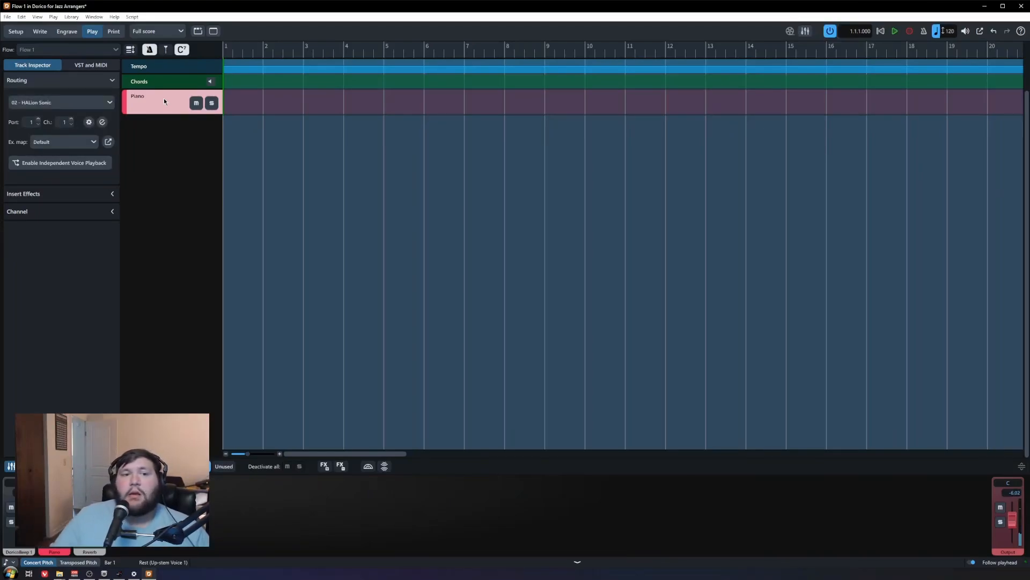
left_click(89, 66)
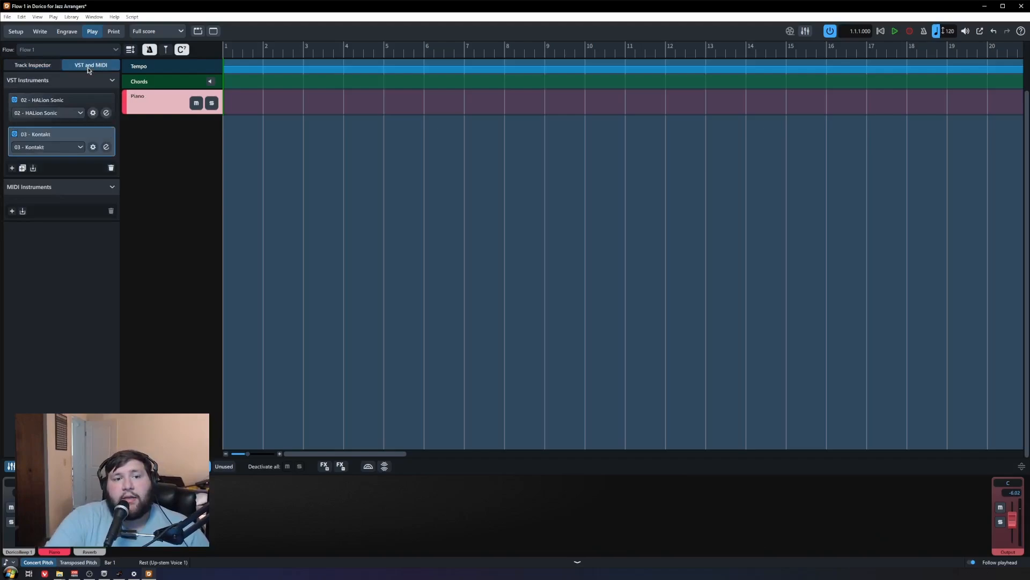
left_click(93, 147)
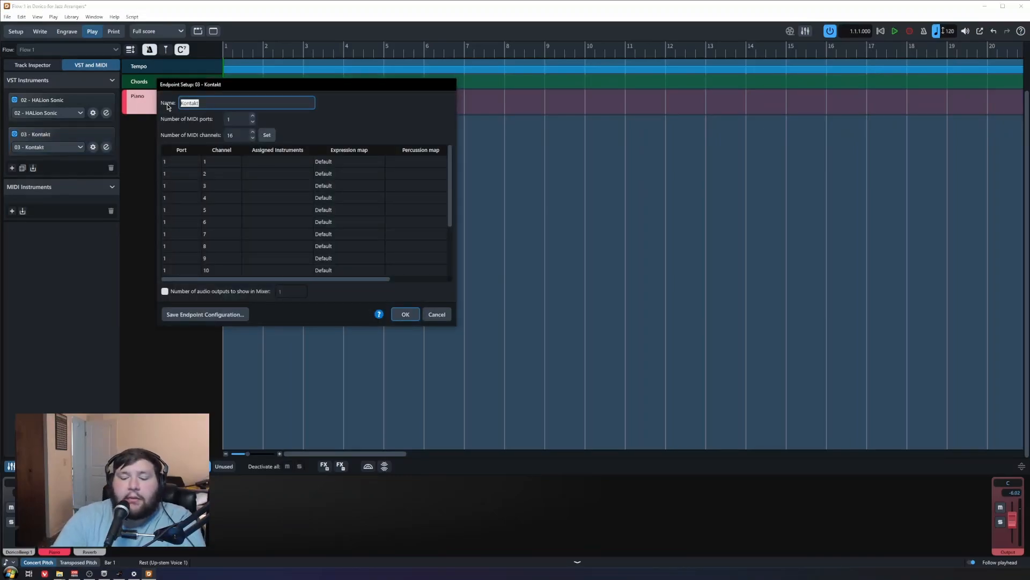
Step: Rename the Kontakt endpoint to 'Piano' and route the Piano track to 03 - Piano
type("Piano")
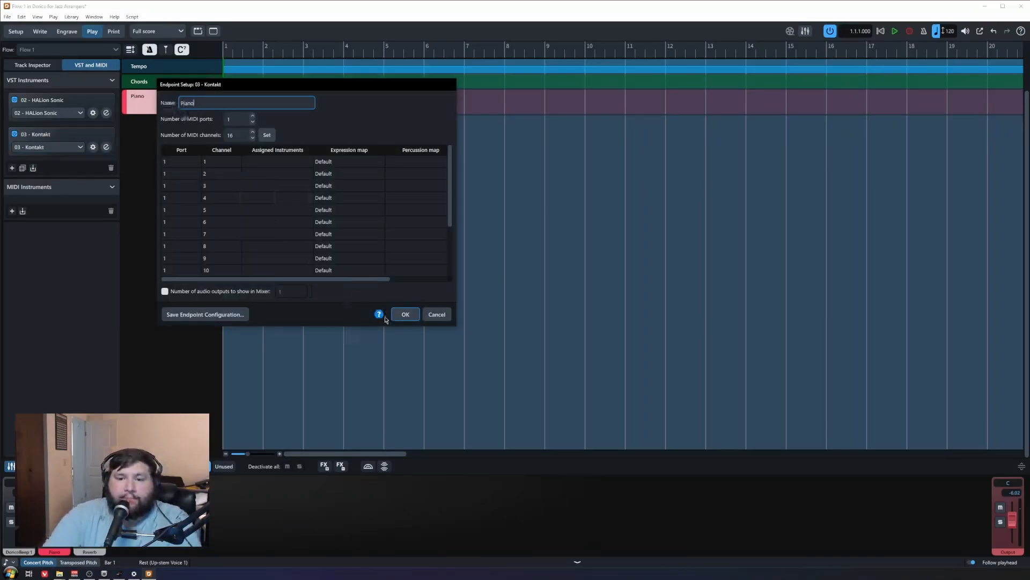
left_click(405, 314)
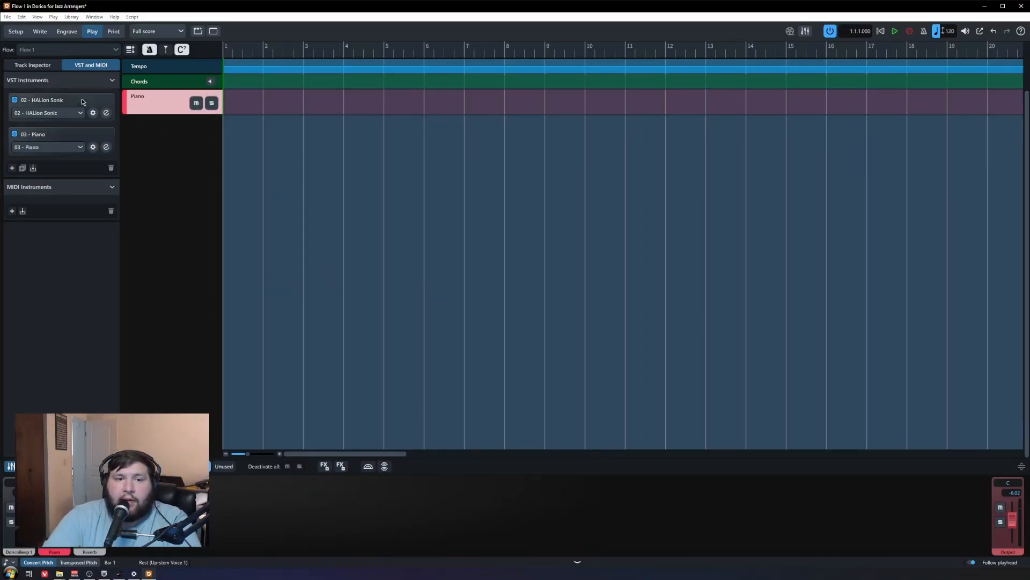
left_click(40, 66)
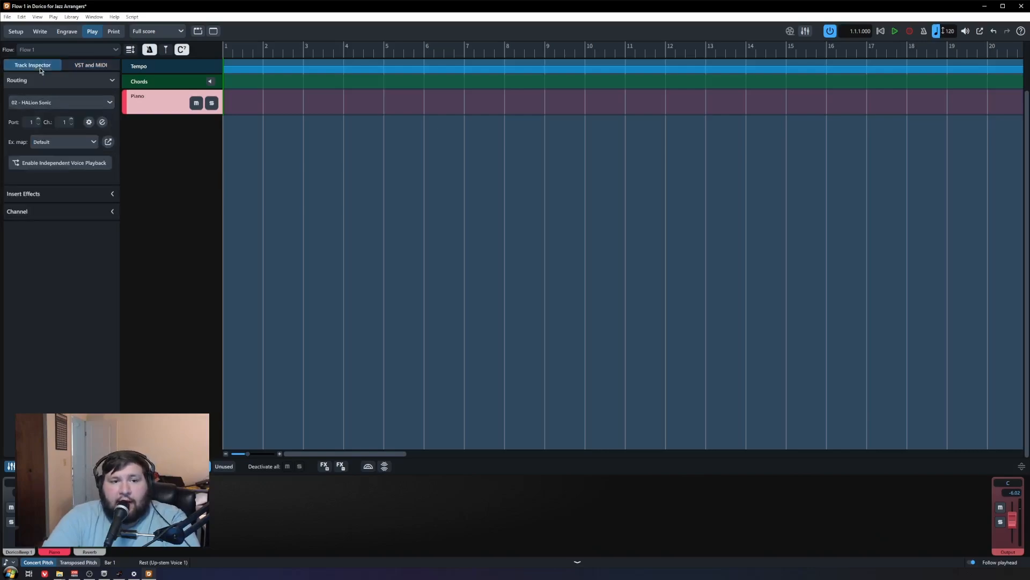
left_click(92, 103)
left_click(27, 149)
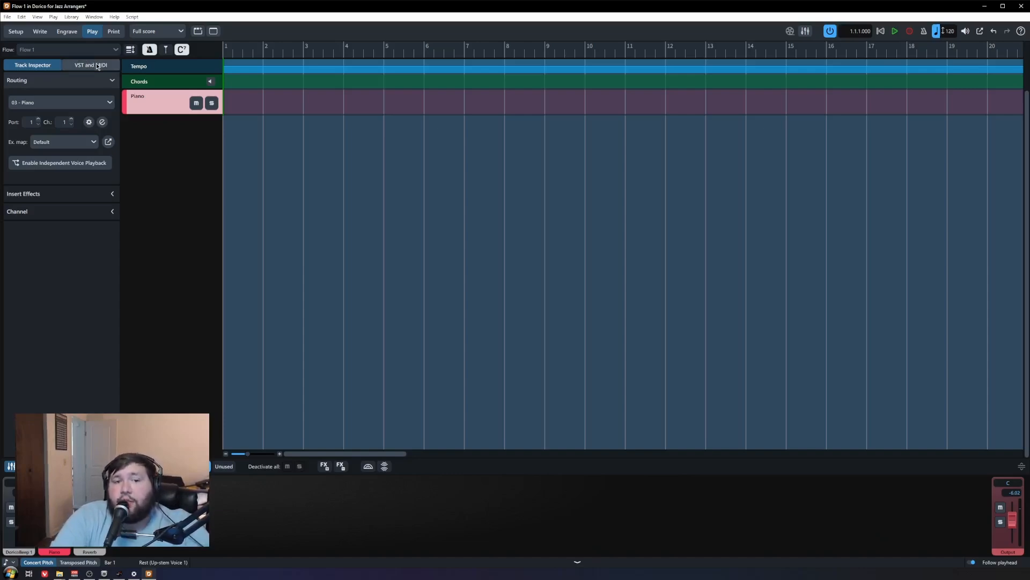
left_click(97, 66)
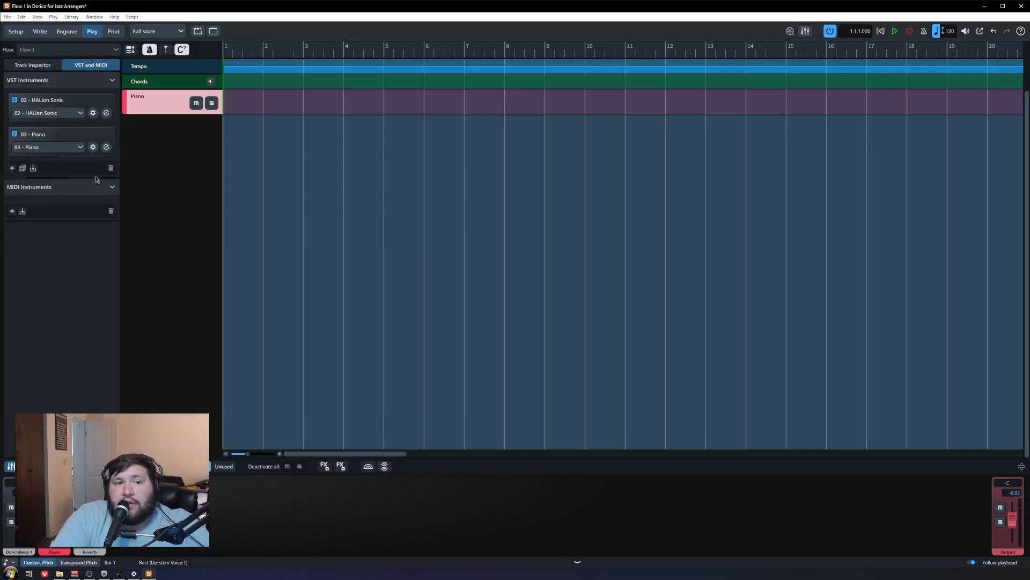
Step: Verify the 03 - Piano endpoint opens The Grandeur in Kontakt, then close the Kontakt window
left_click(106, 148)
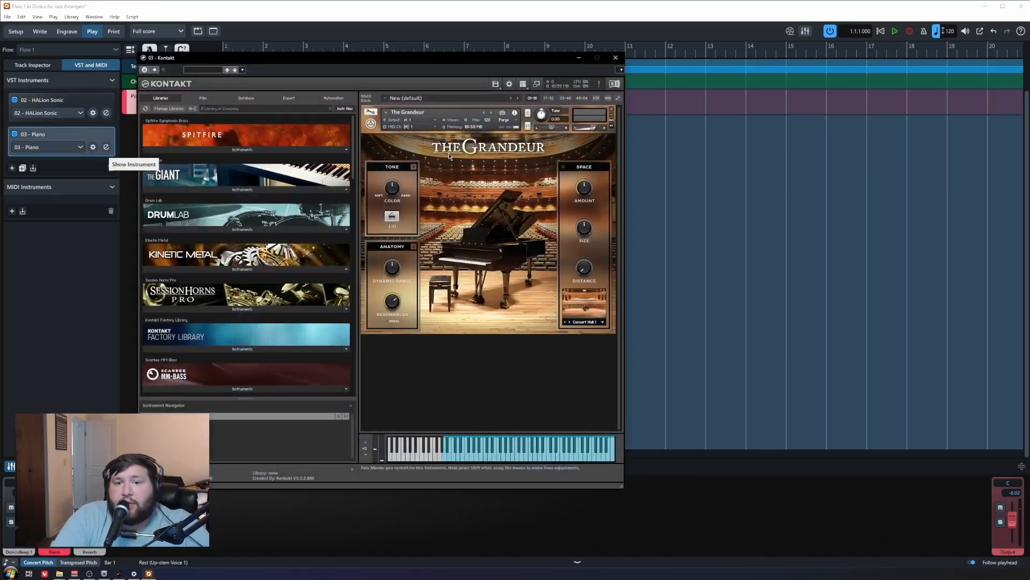
left_click(616, 57)
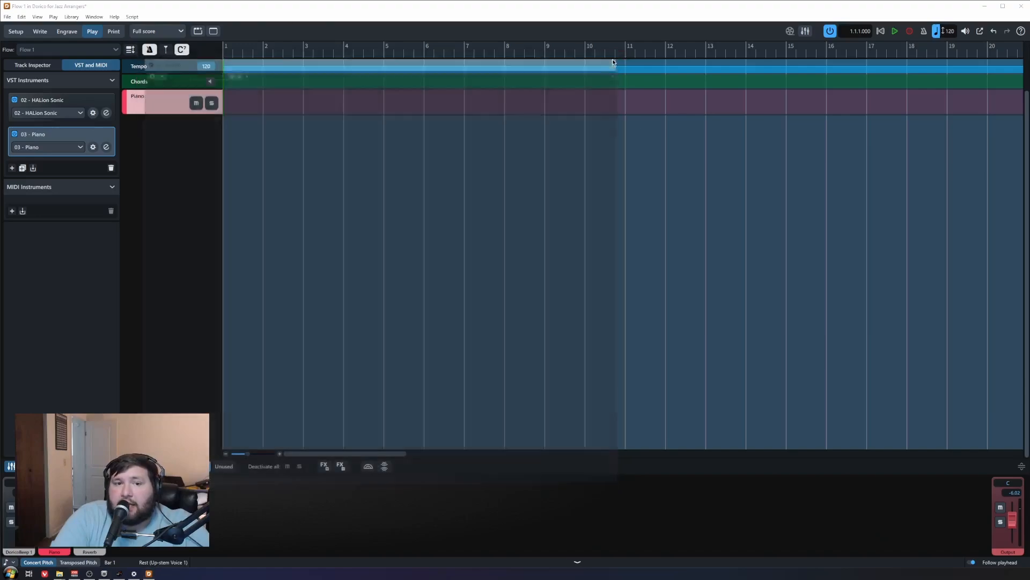
left_click(32, 65)
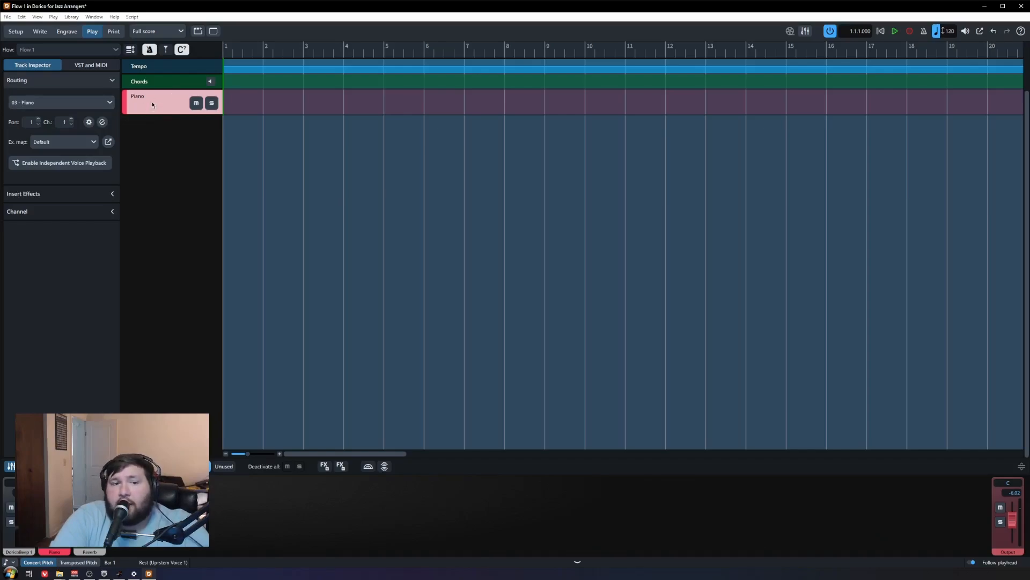
left_click(102, 122)
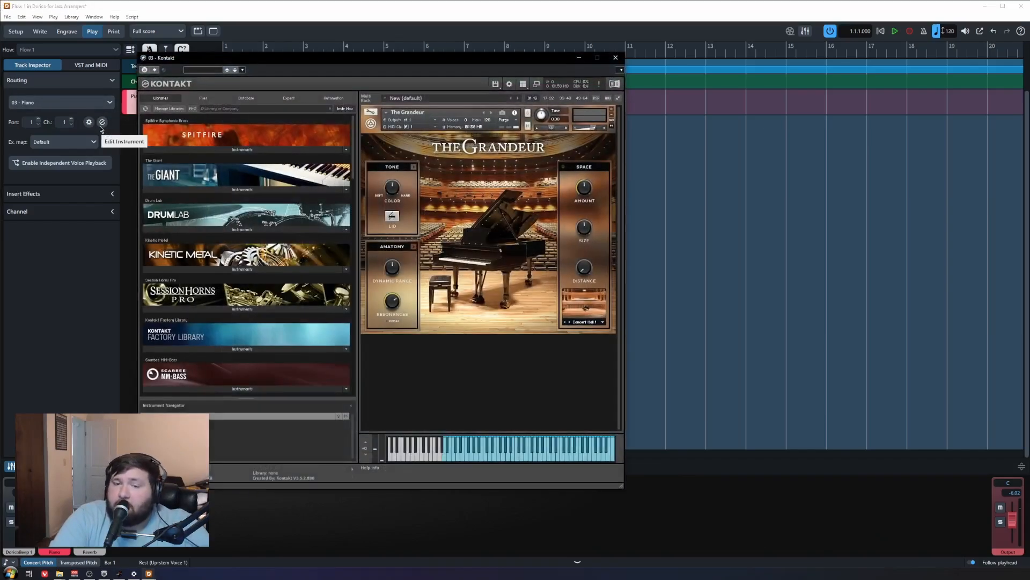
left_click_drag(520, 60, 606, 51)
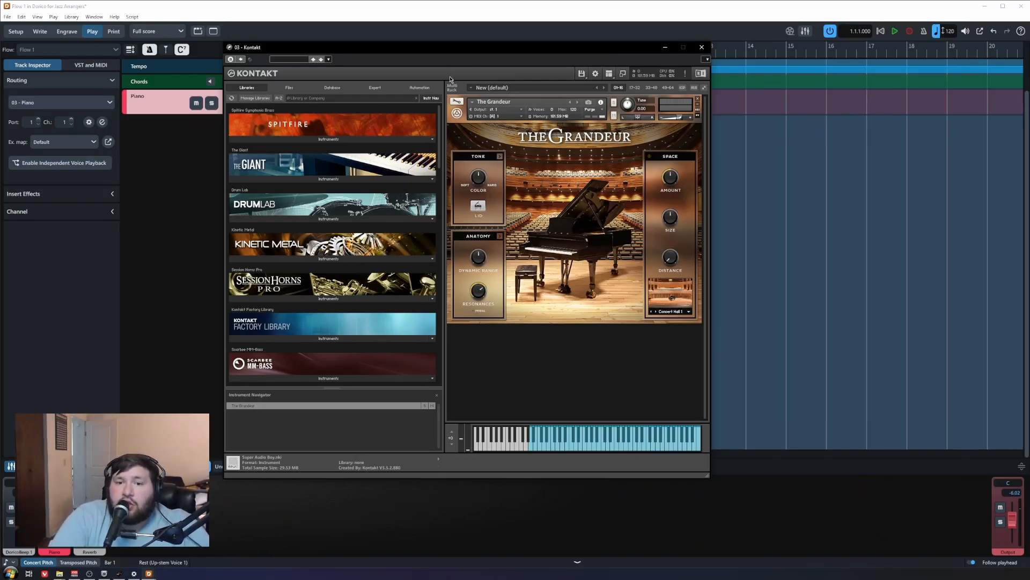
left_click_drag(473, 47, 473, 23)
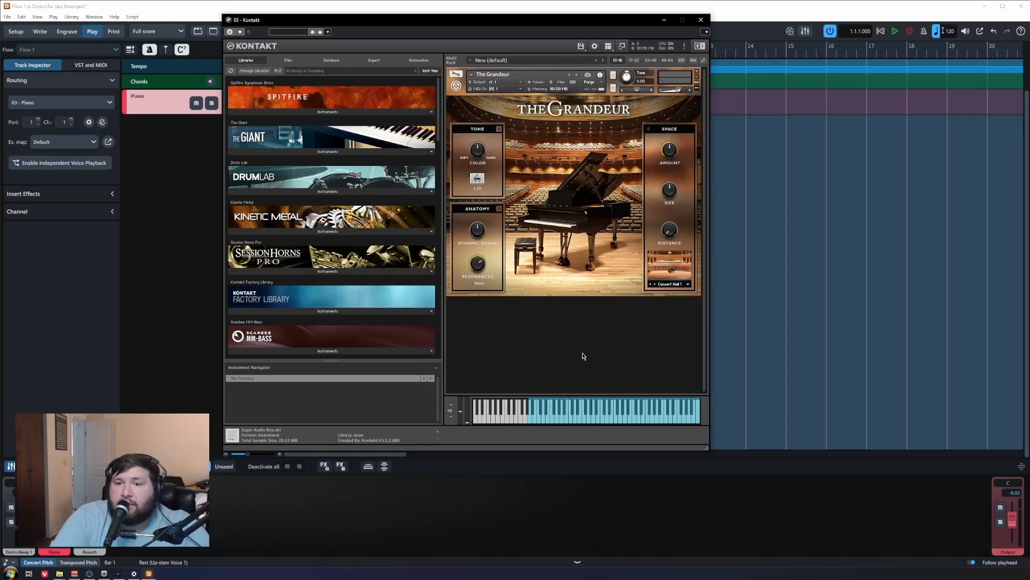
left_click_drag(545, 26, 500, 64)
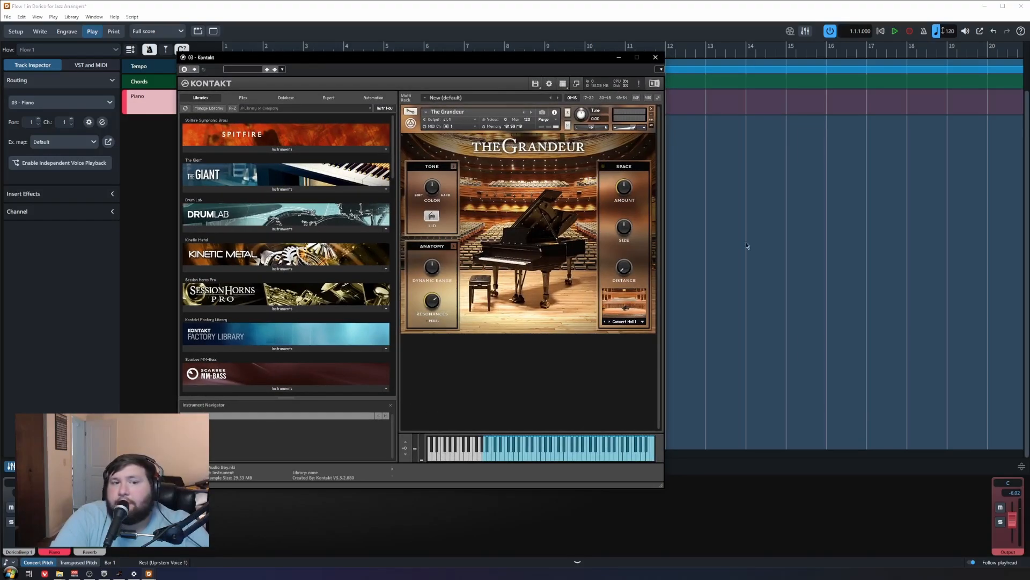
left_click(655, 56)
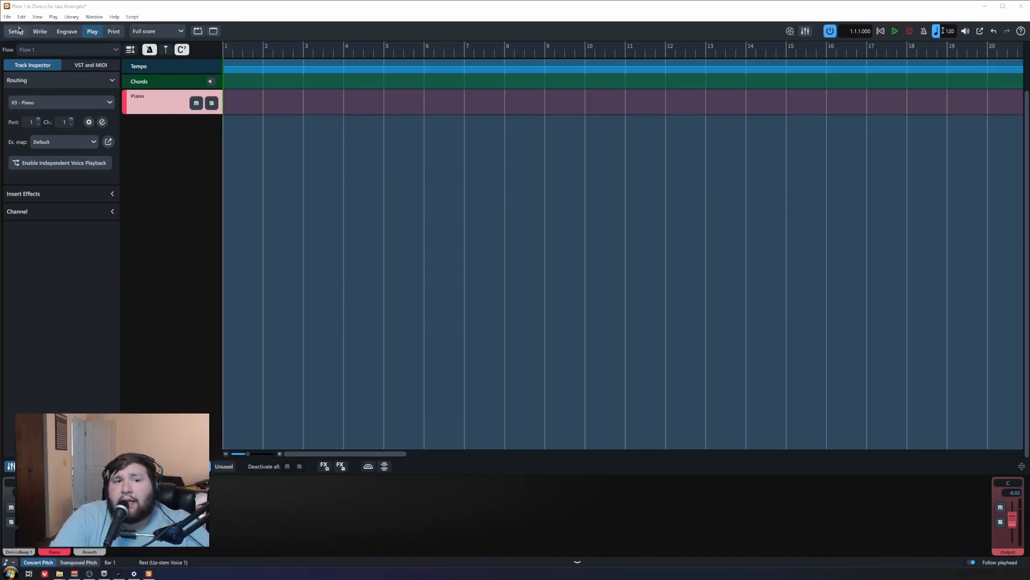
Step: Return to Write mode and open the Library menu
left_click(42, 32)
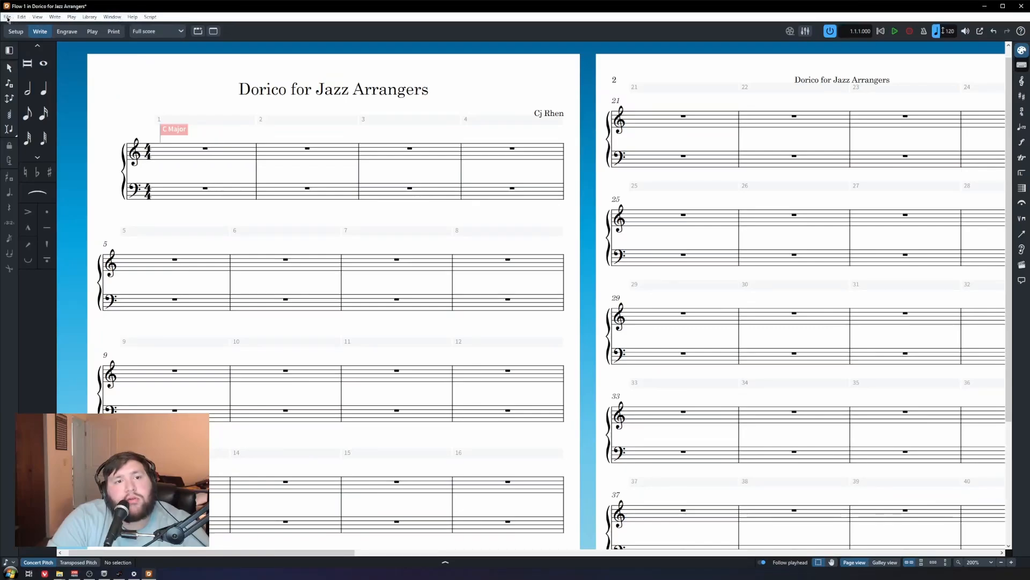
left_click(90, 17)
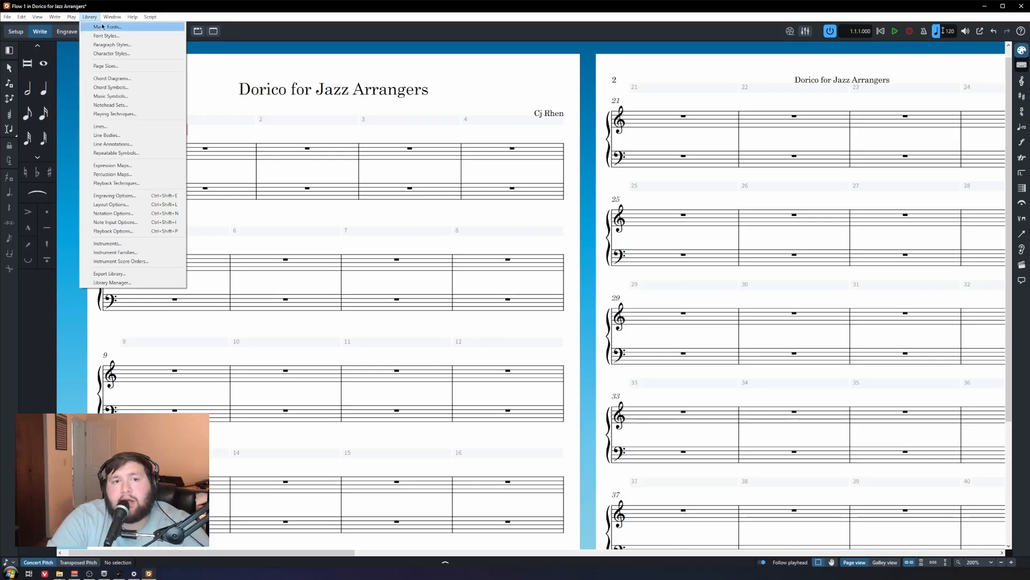
Step: Switch the score's music font to the handwritten Petaluma font from Library > Music Fonts
left_click(110, 29)
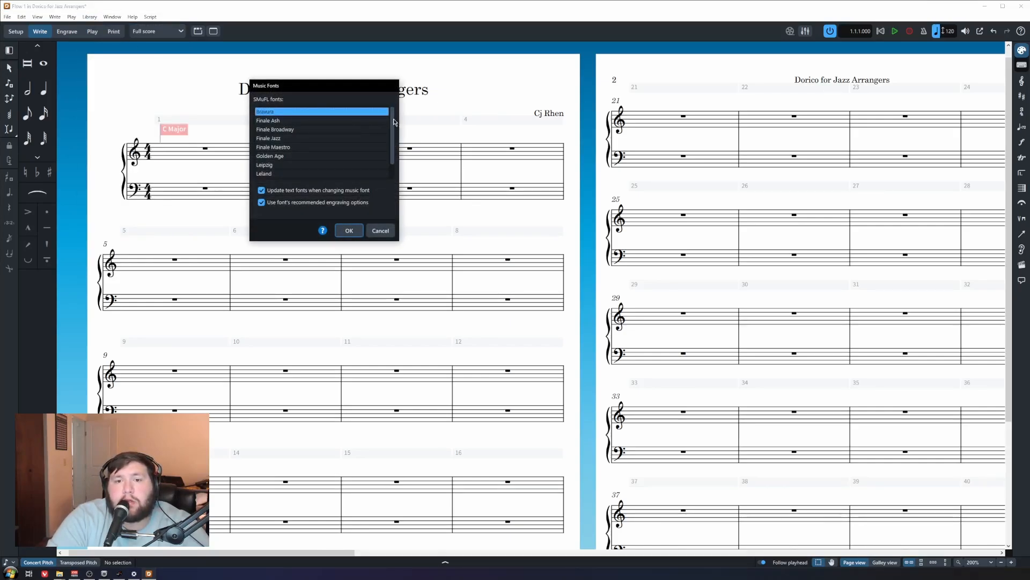
scroll(393, 122, "down", 2)
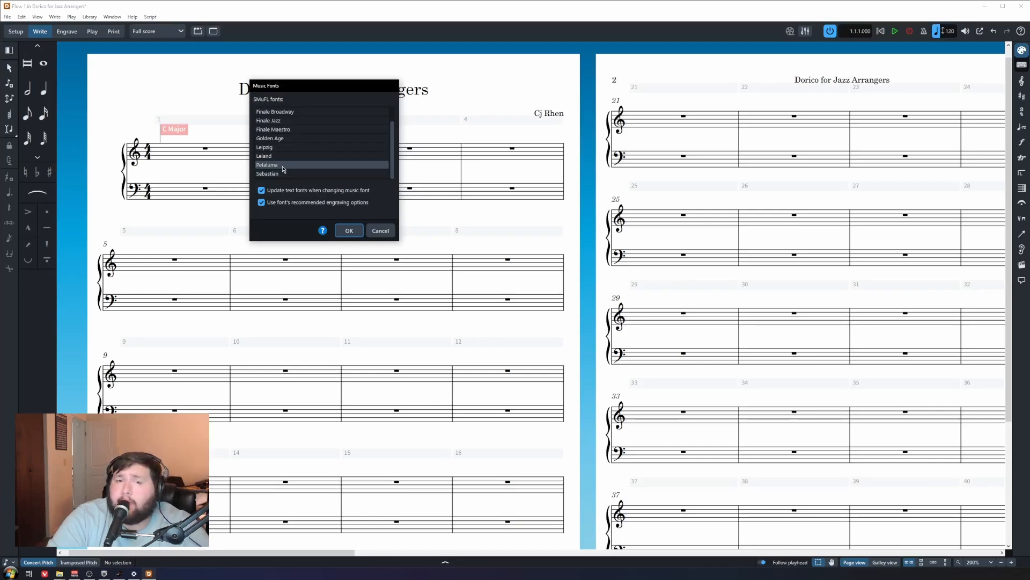
double_click(283, 167)
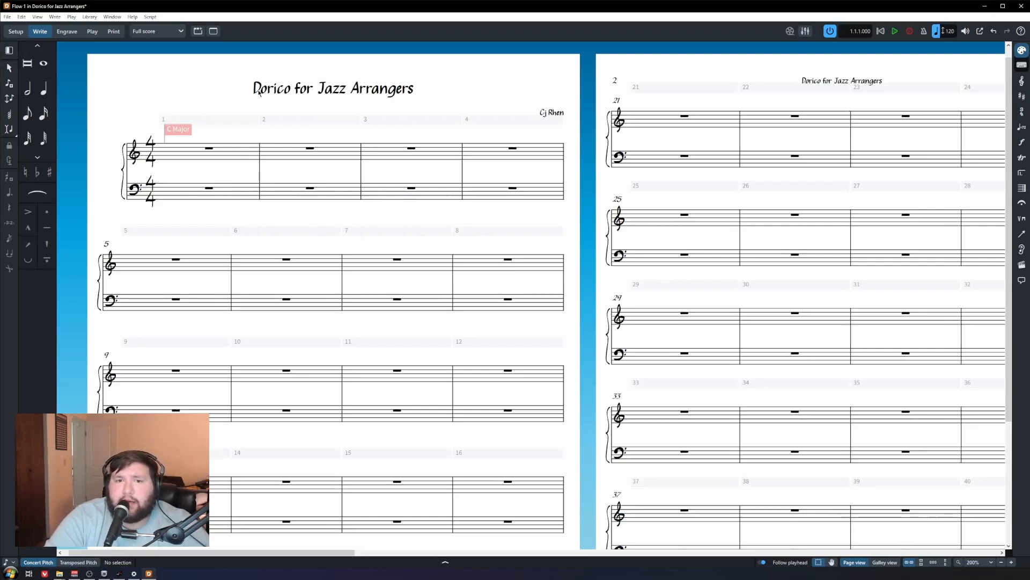
left_click_drag(232, 66, 462, 107)
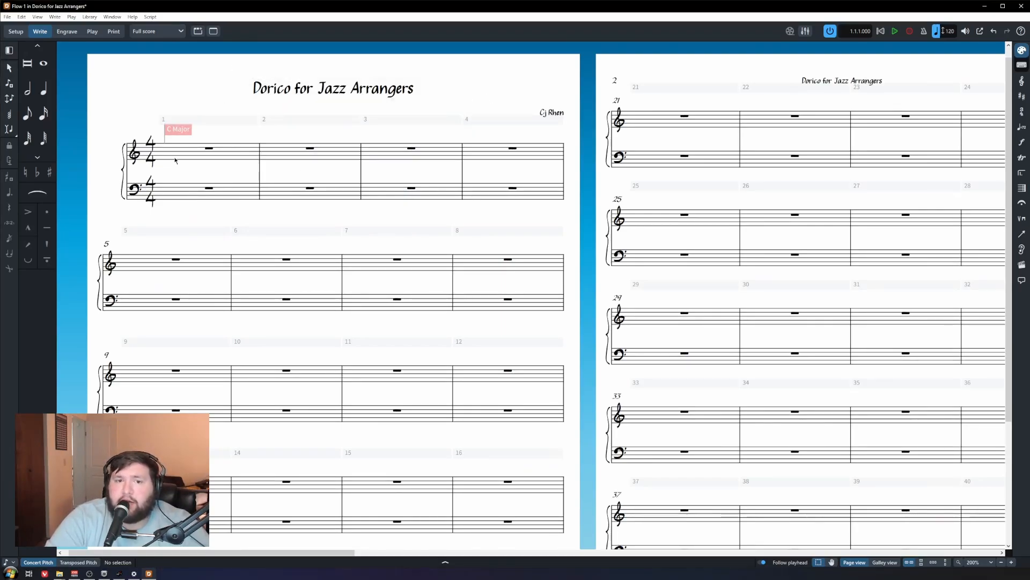
Step: Zoom in on page 1 and start quarter-note input at the bar 1 treble rest
left_click(209, 153)
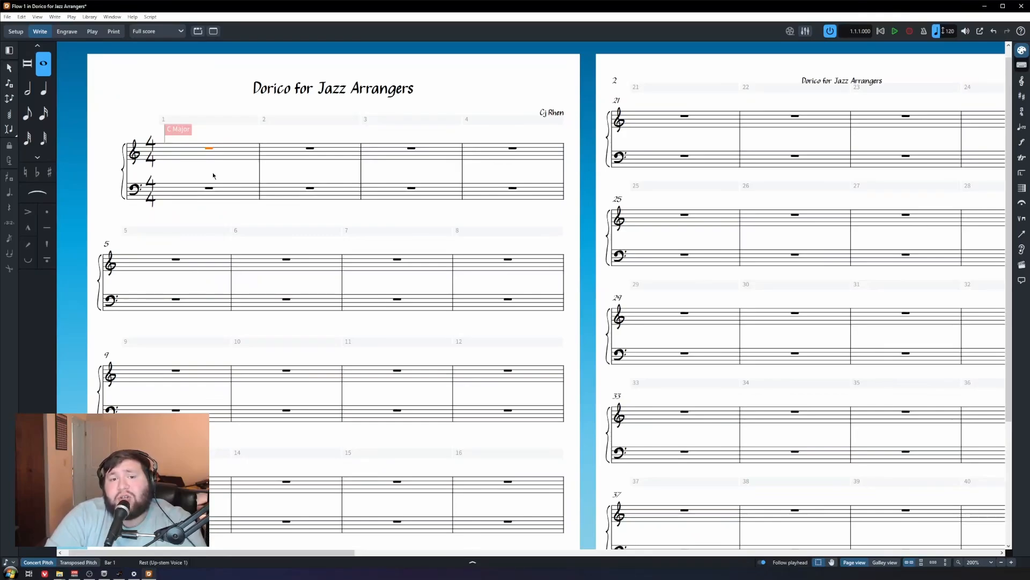
left_click(207, 85)
scroll(208, 85, "up", 3)
left_click_drag(208, 85, 271, 235)
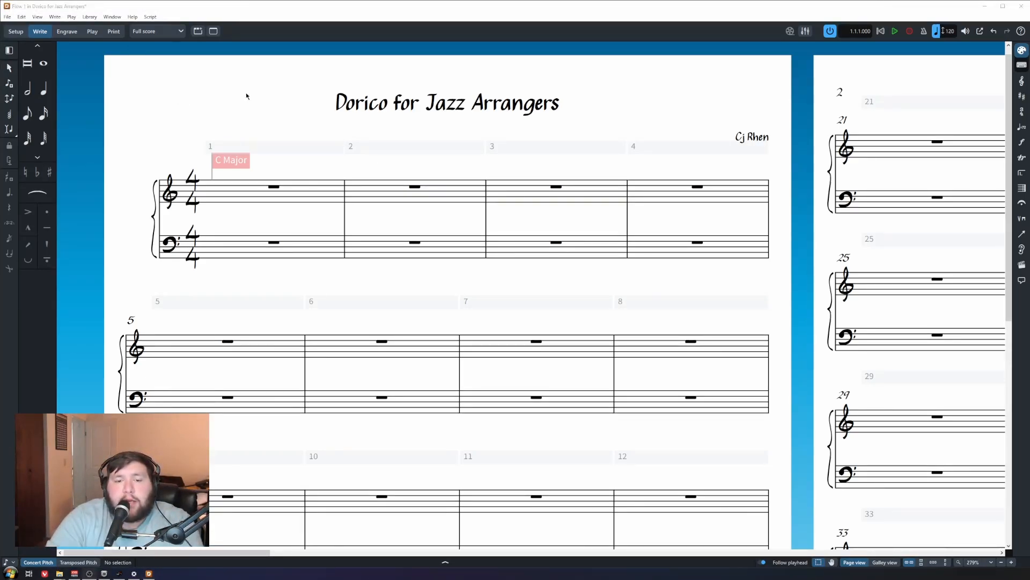
left_click(274, 187)
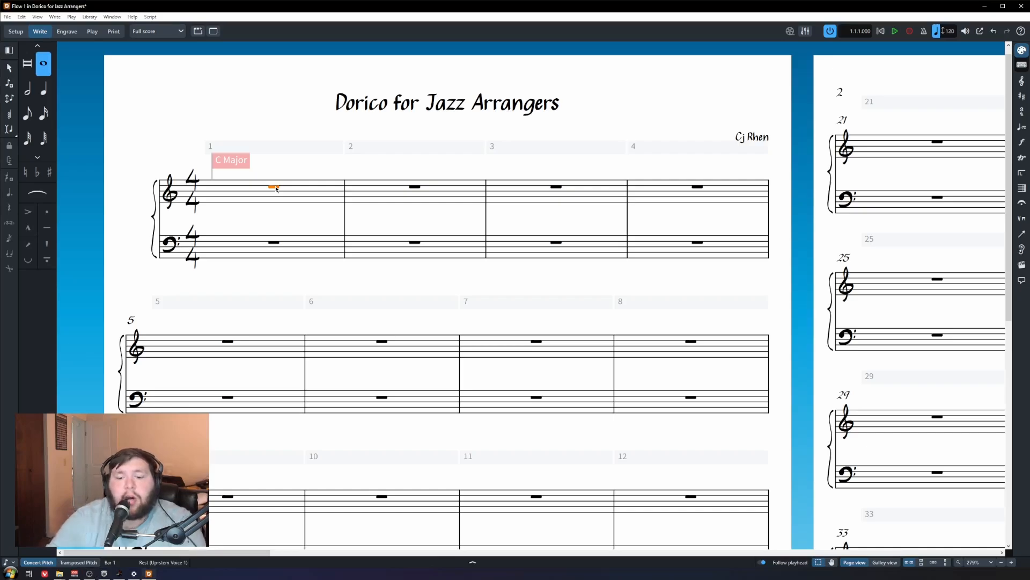
key("shift+n")
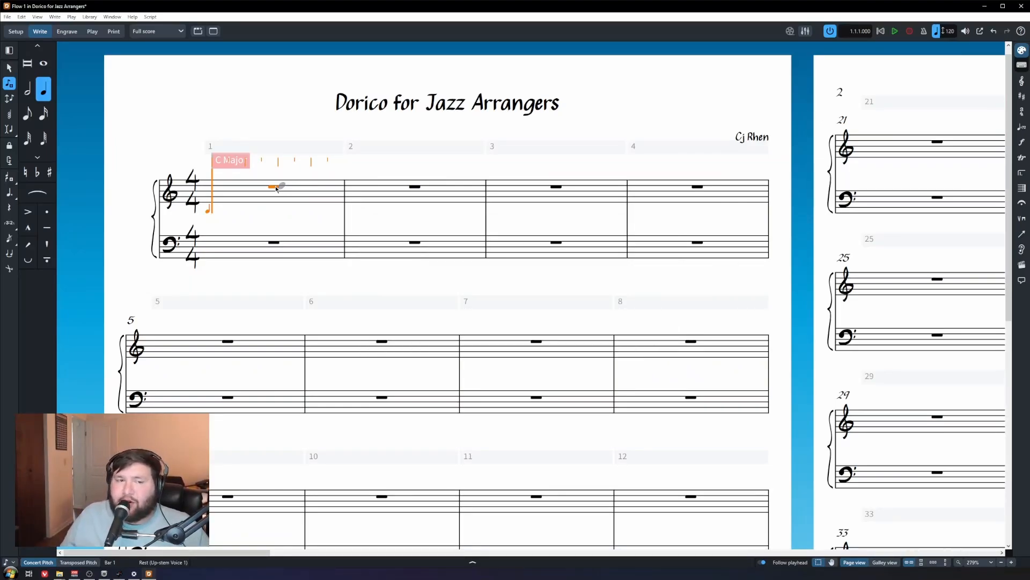
key("6")
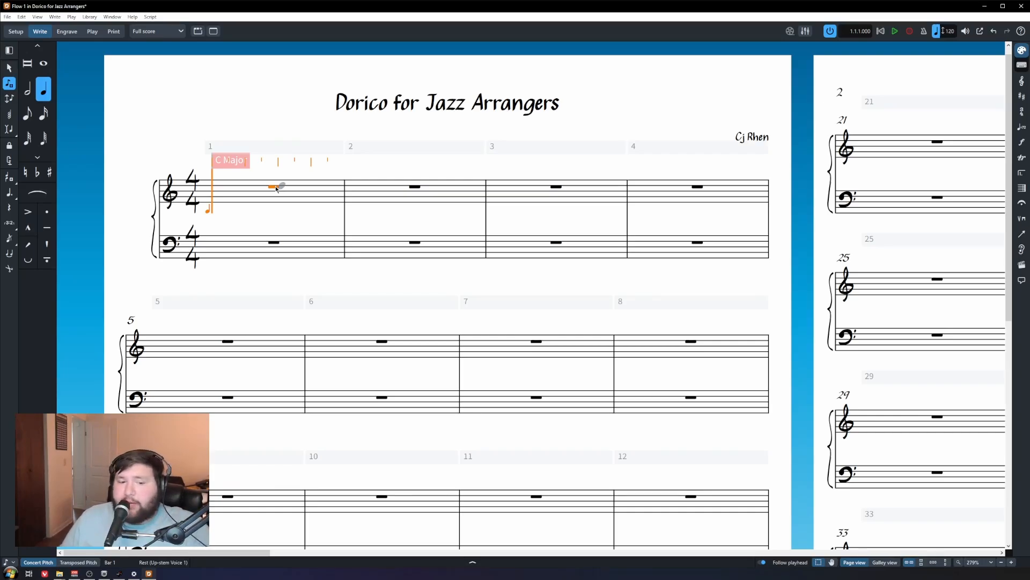
Step: Toggle the lower zone between Properties and the Keyboard panel, then hide it entirely
left_click(333, 564)
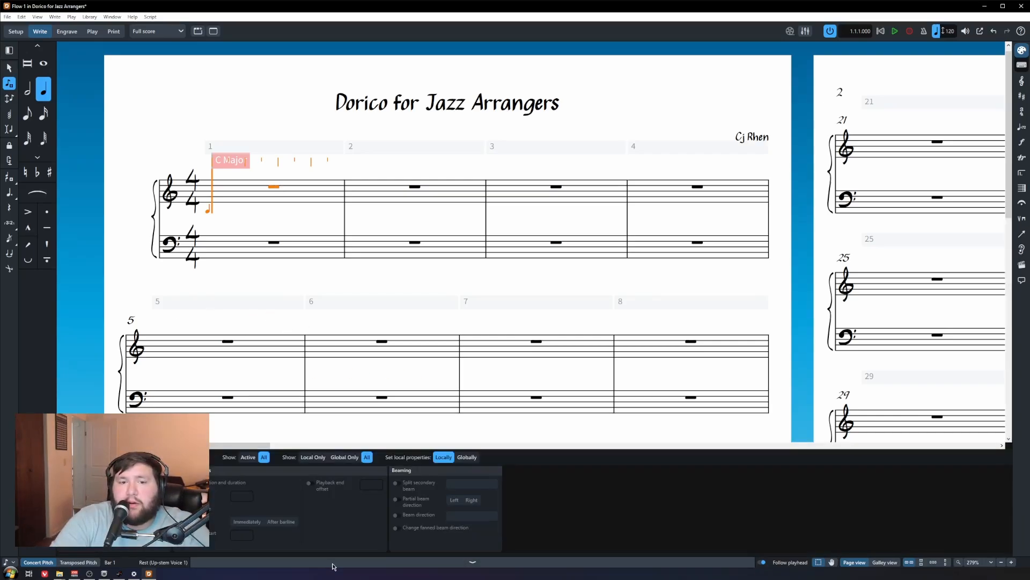
left_click(317, 565)
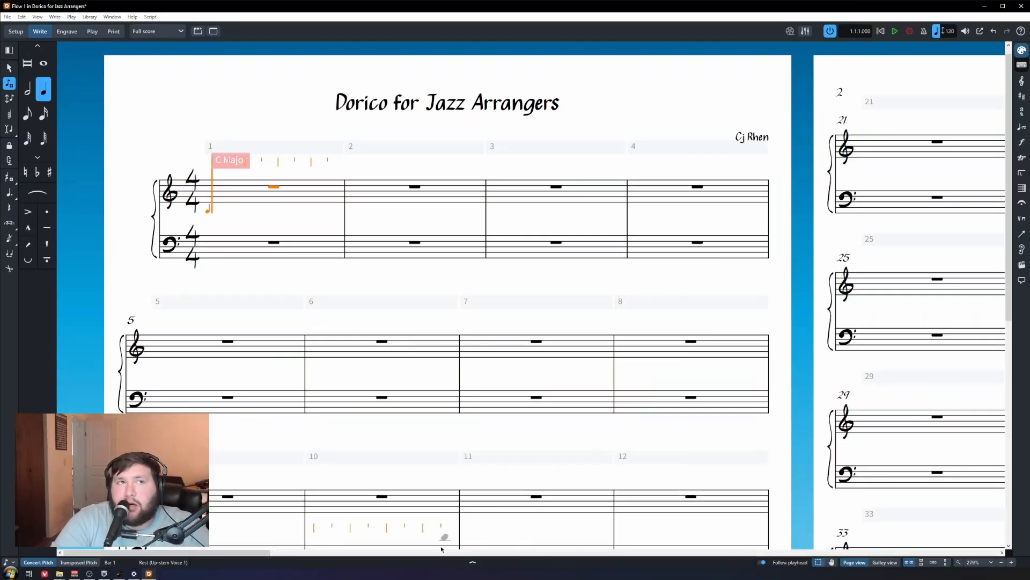
left_click(475, 565)
left_click(80, 457)
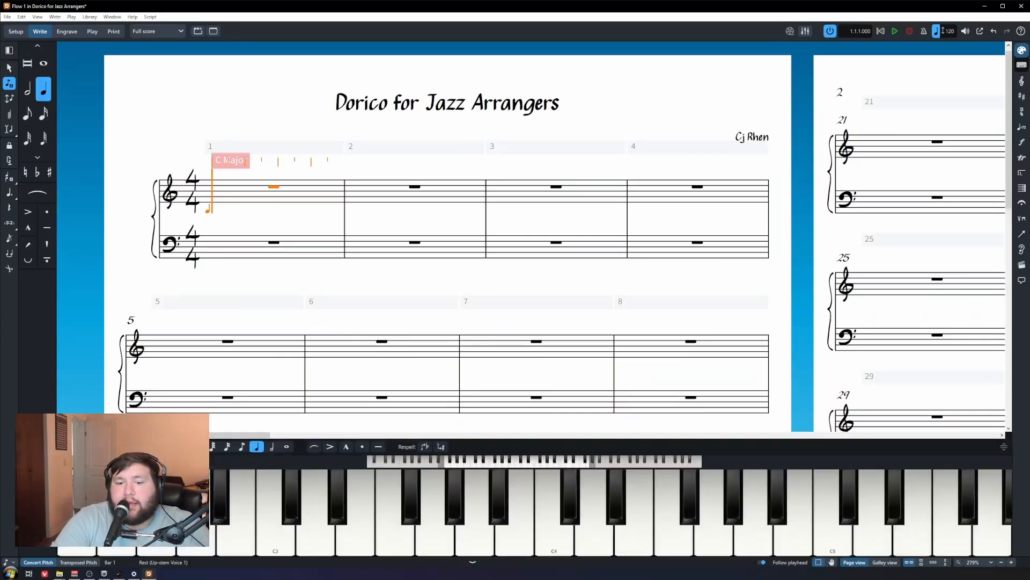
left_click(473, 562)
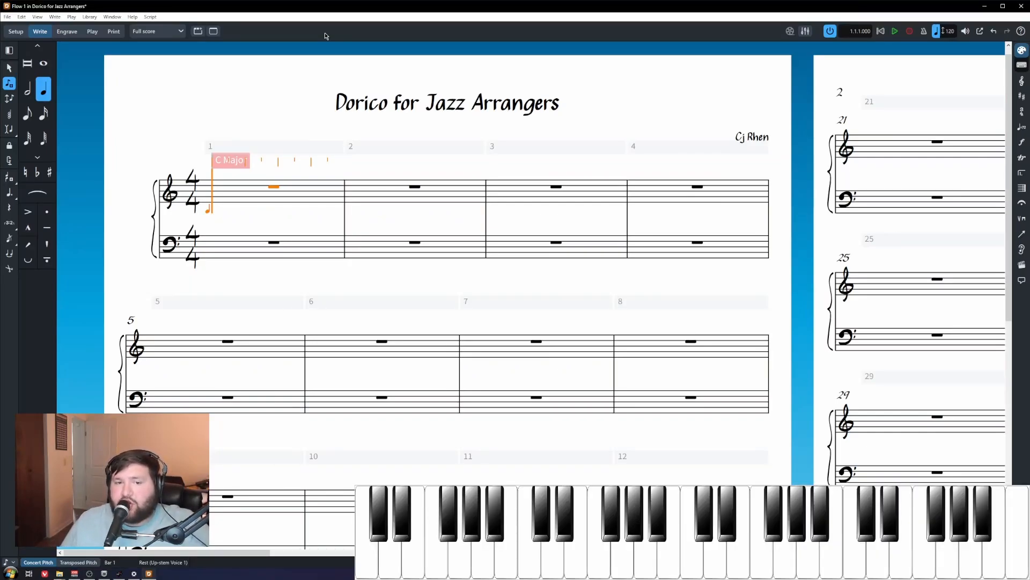
Step: Enter quarter notes C–D–E–F–G–A–B–C across bars 1 and 2, then exit note input
key("c")
key("d")
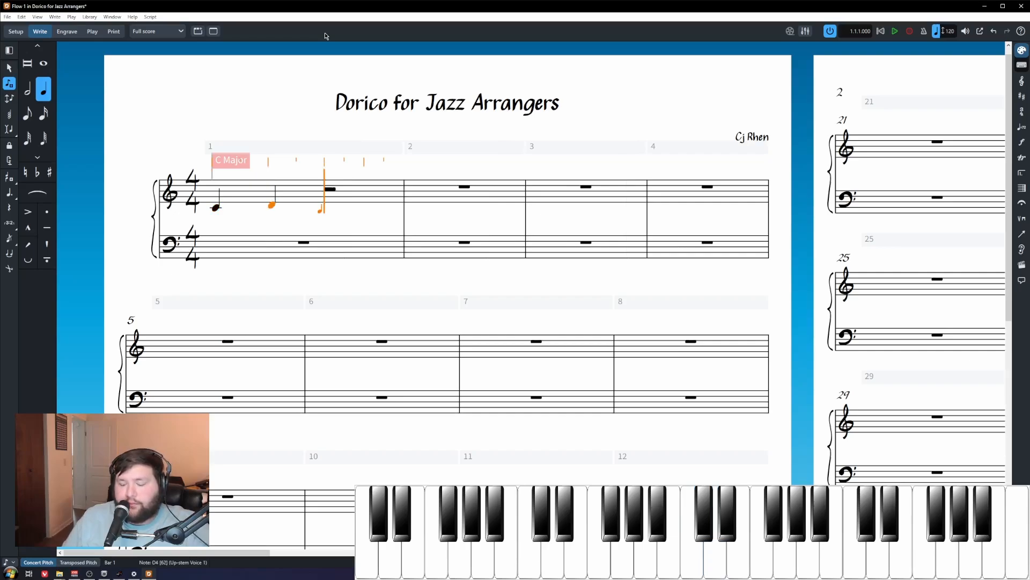
key("e")
key("f")
key("g")
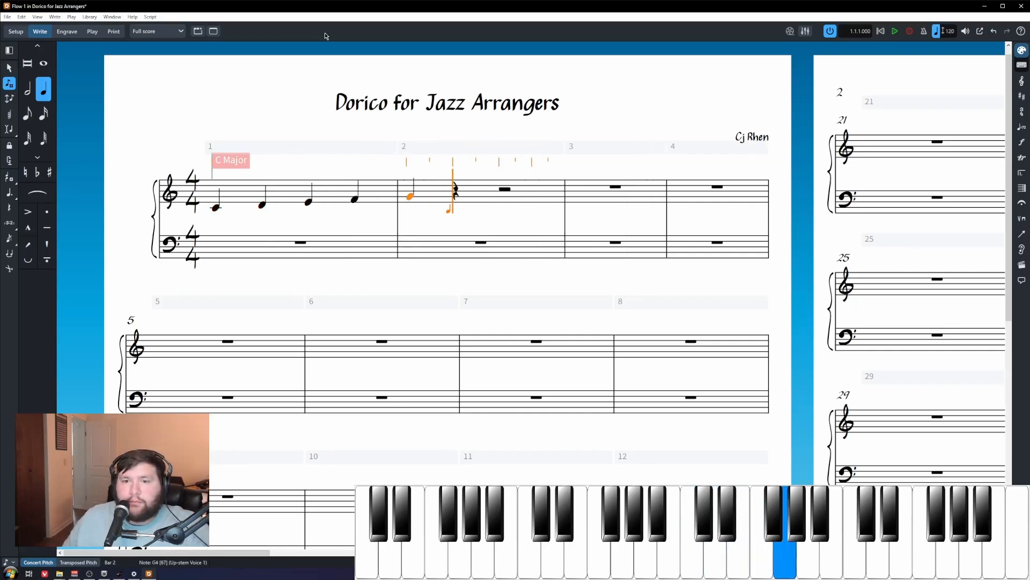
key("a")
key("b")
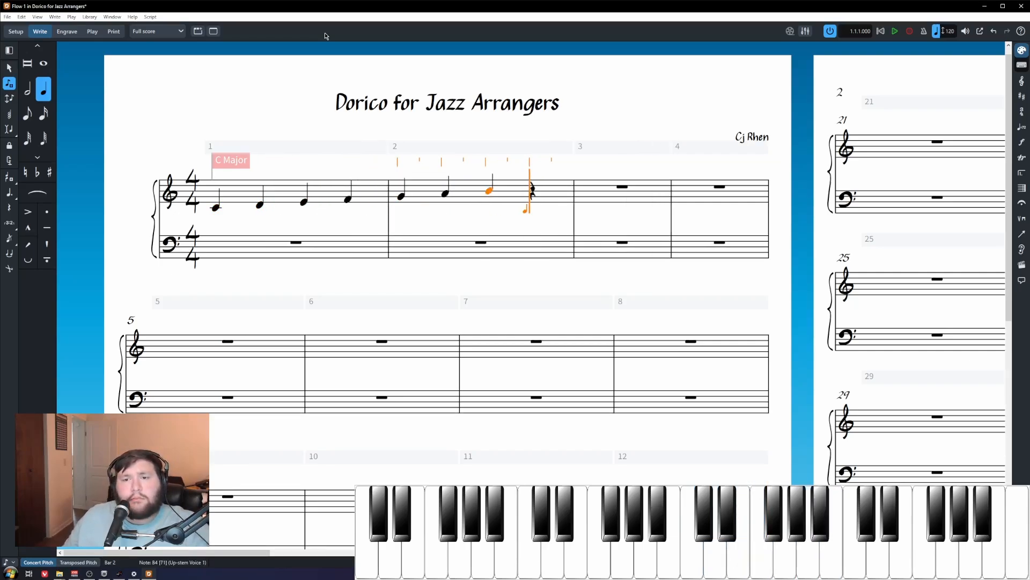
key("c")
key("Escape")
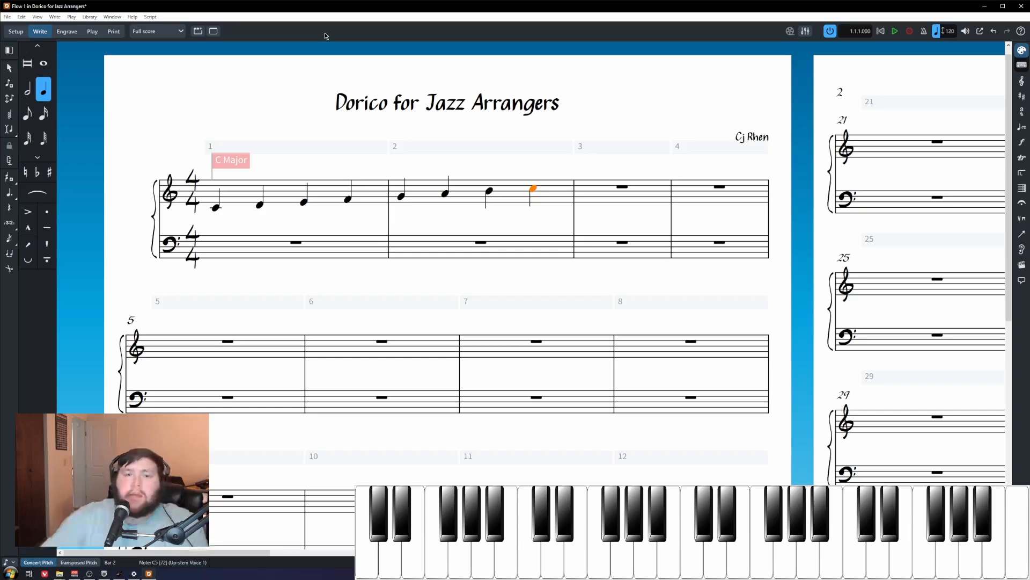
key("Escape")
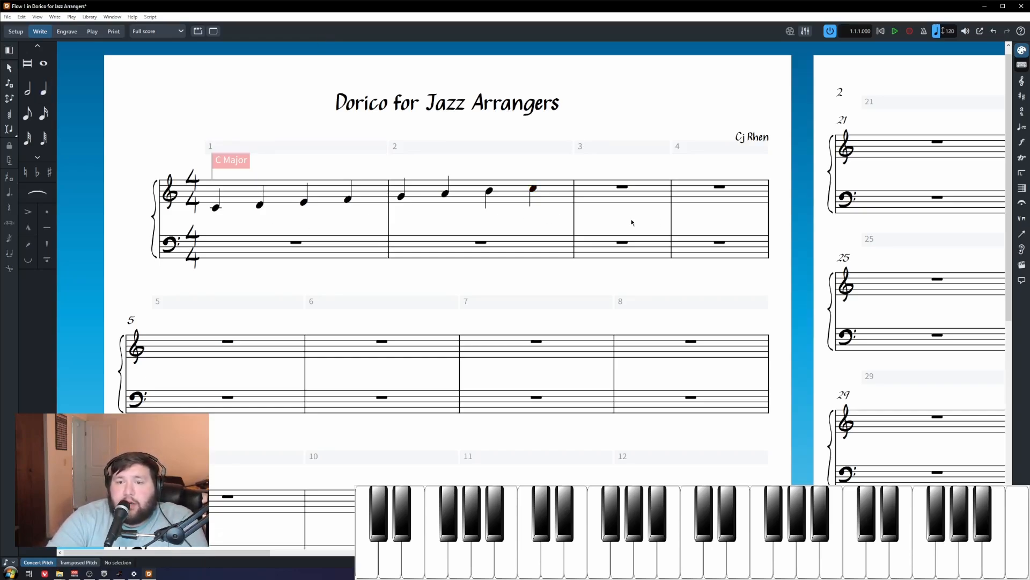
Step: Fill bar 3 with C4 quarter, D4–E4 eighths, F4 quarter, and G4–A4 eighths
left_click(613, 193)
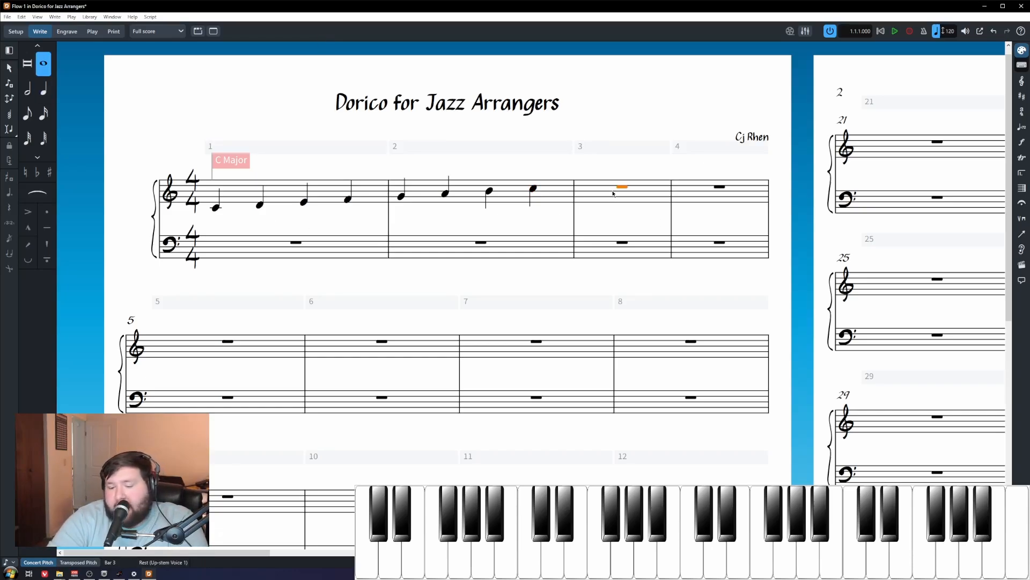
key("shift+n")
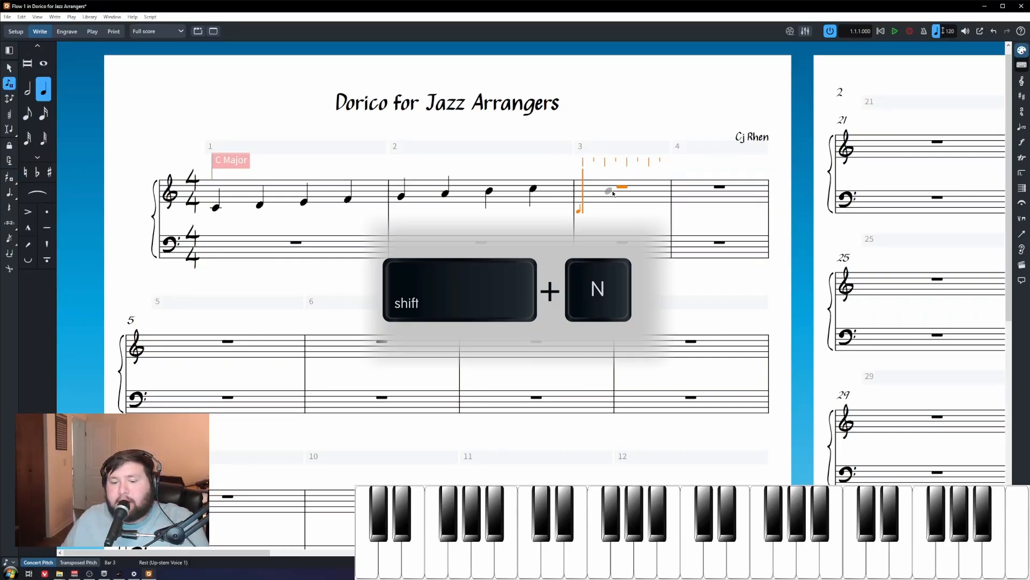
key("6")
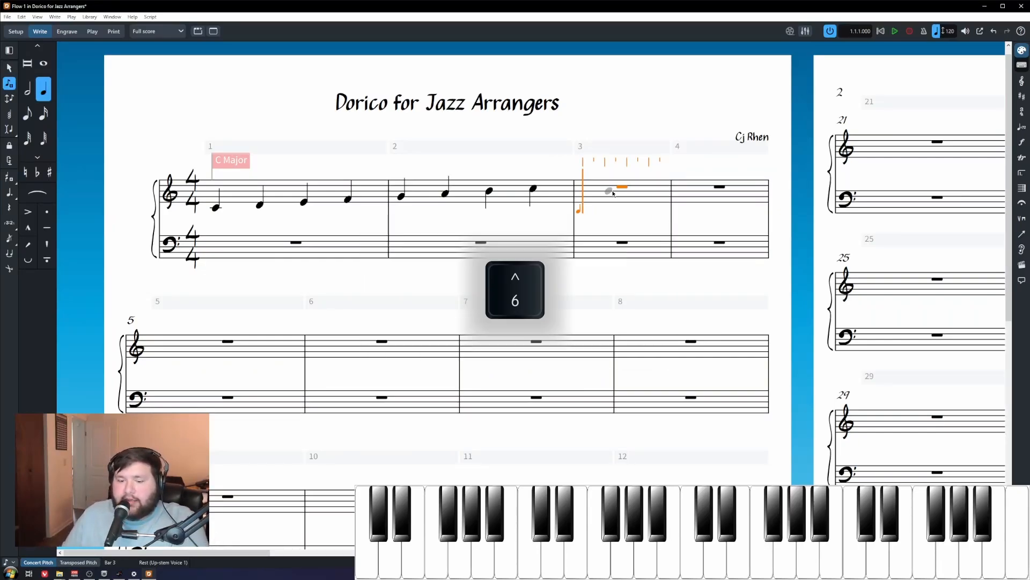
key("c")
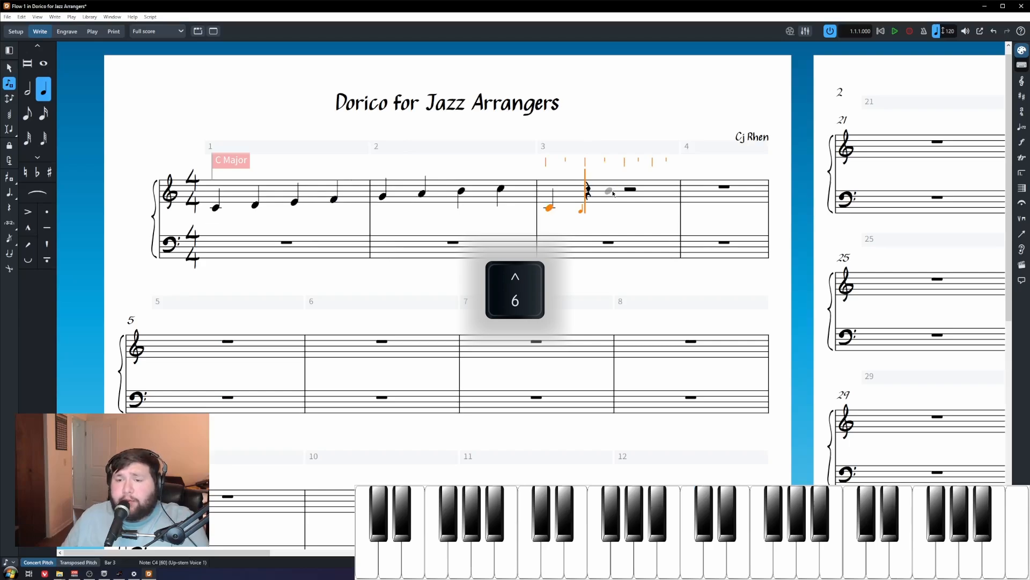
key("5")
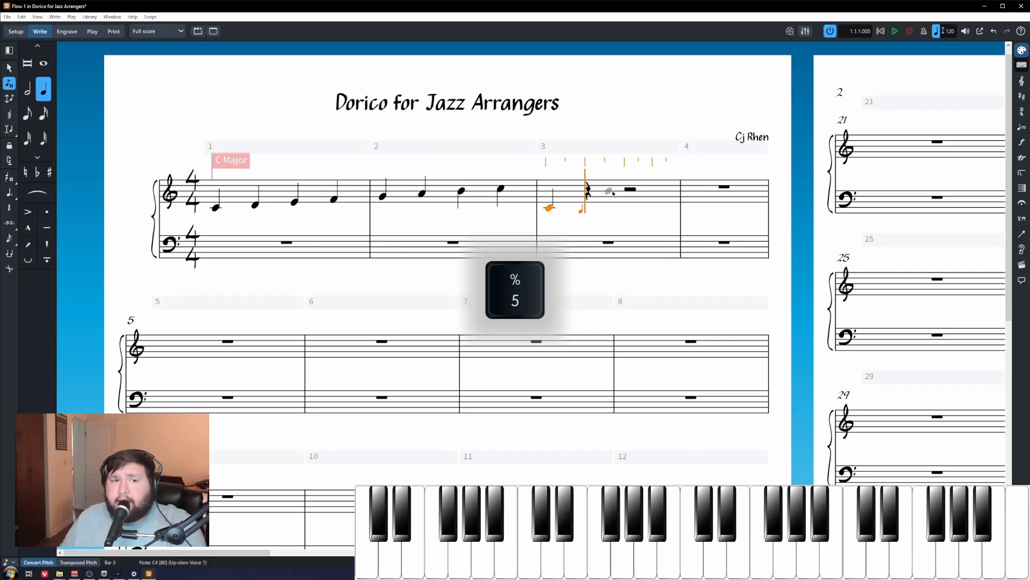
key("d")
key("e")
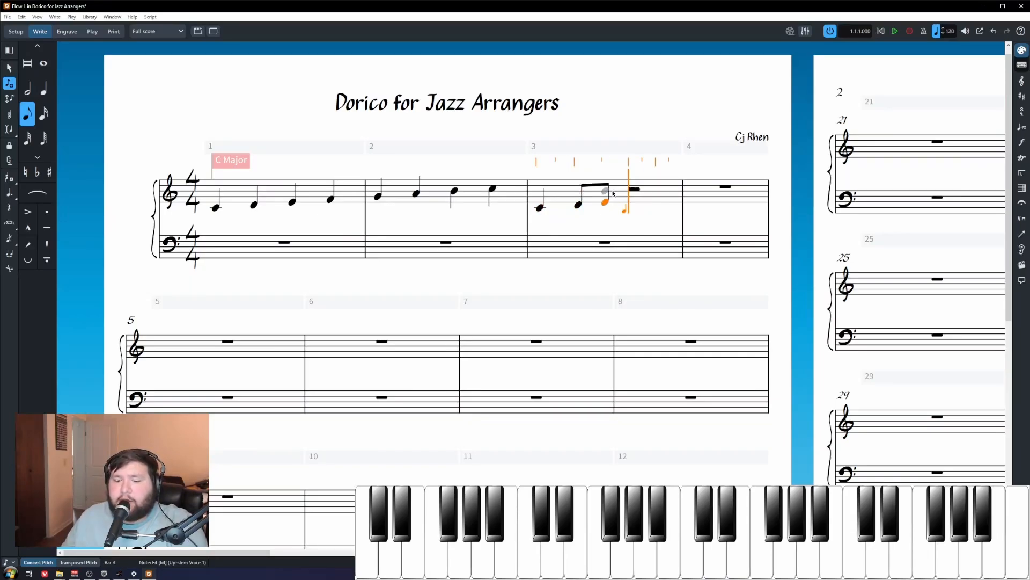
key("6")
key("6")
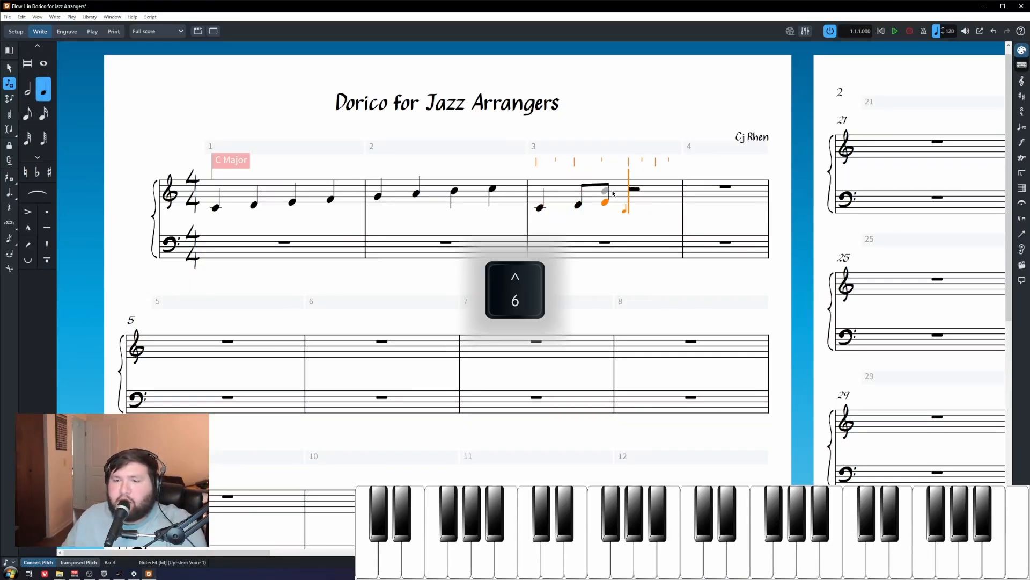
key("f")
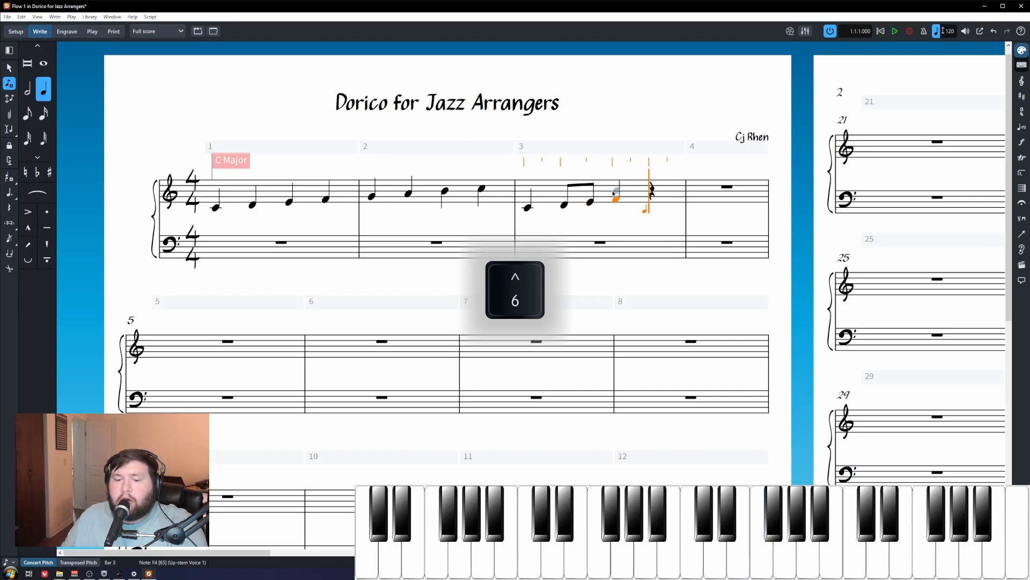
key("5")
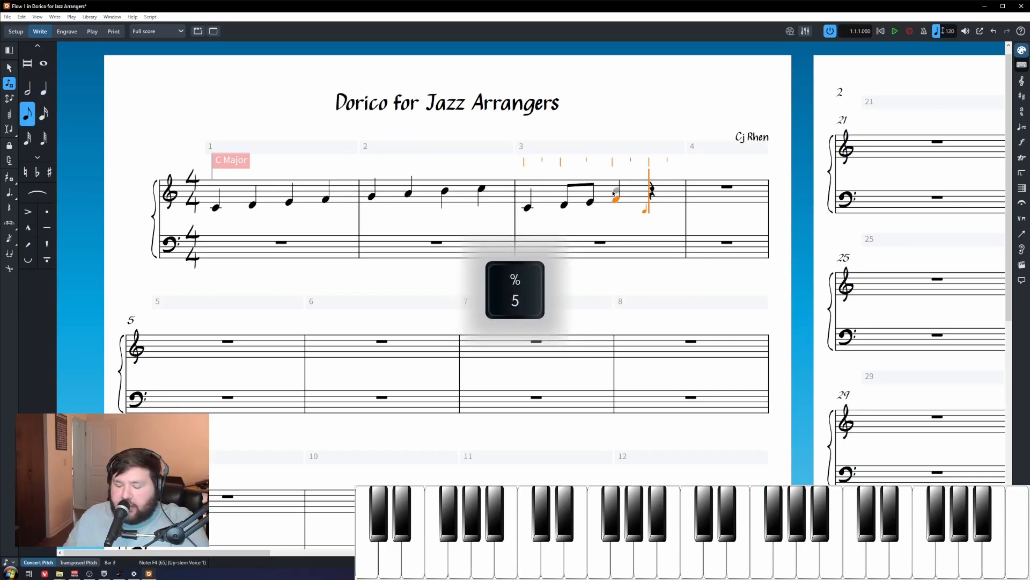
key("g")
key("a")
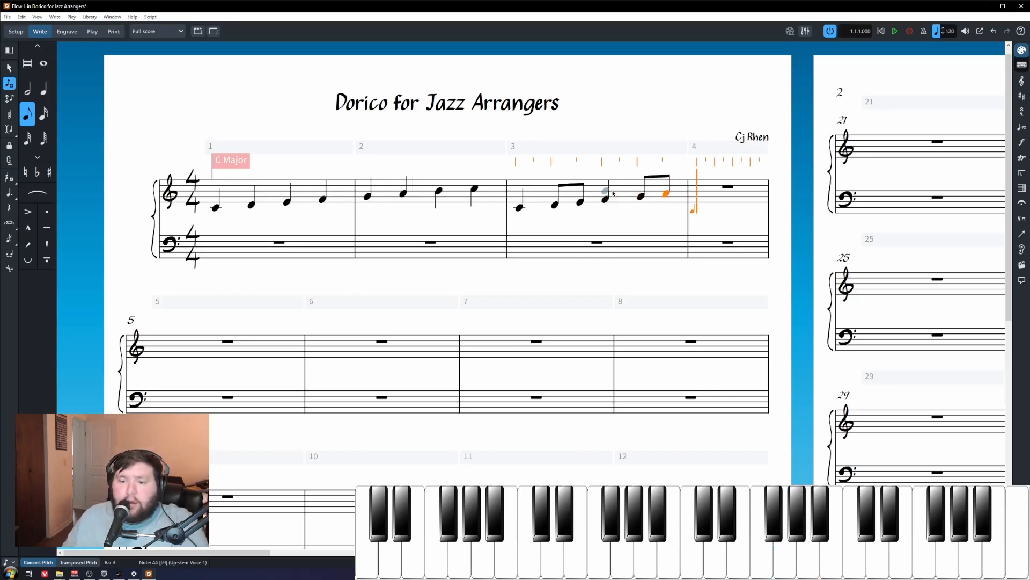
Step: Add quarter notes B4 and C5 at the start of bar 4 and exit note input
key("6")
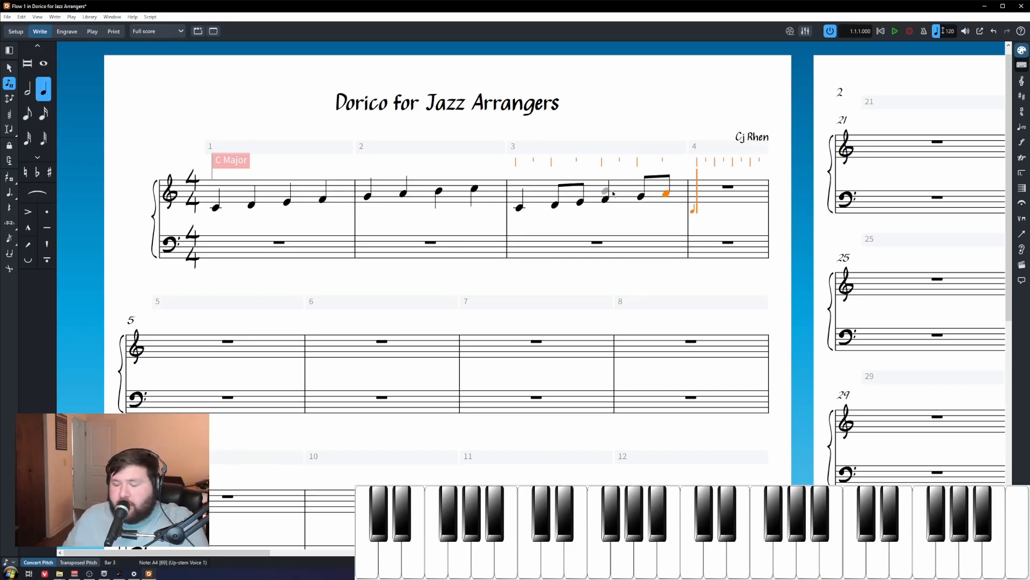
key("6")
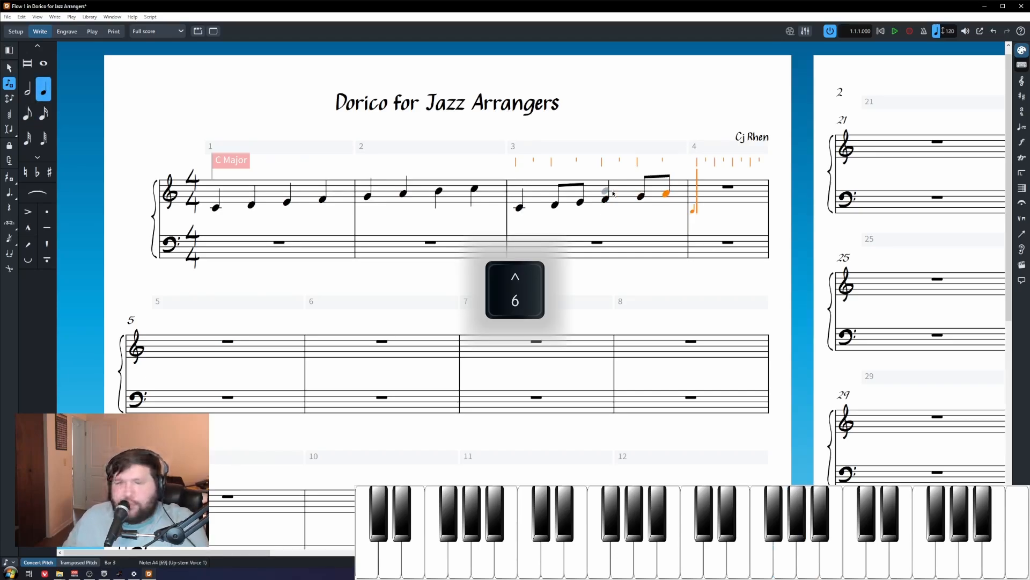
key("b")
key("c")
key("Escape")
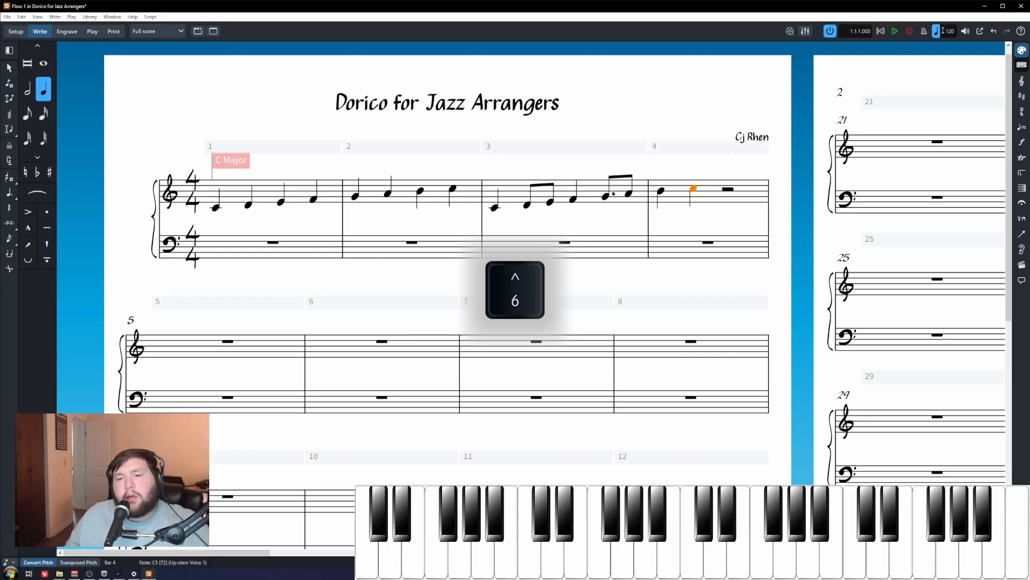
key("Escape")
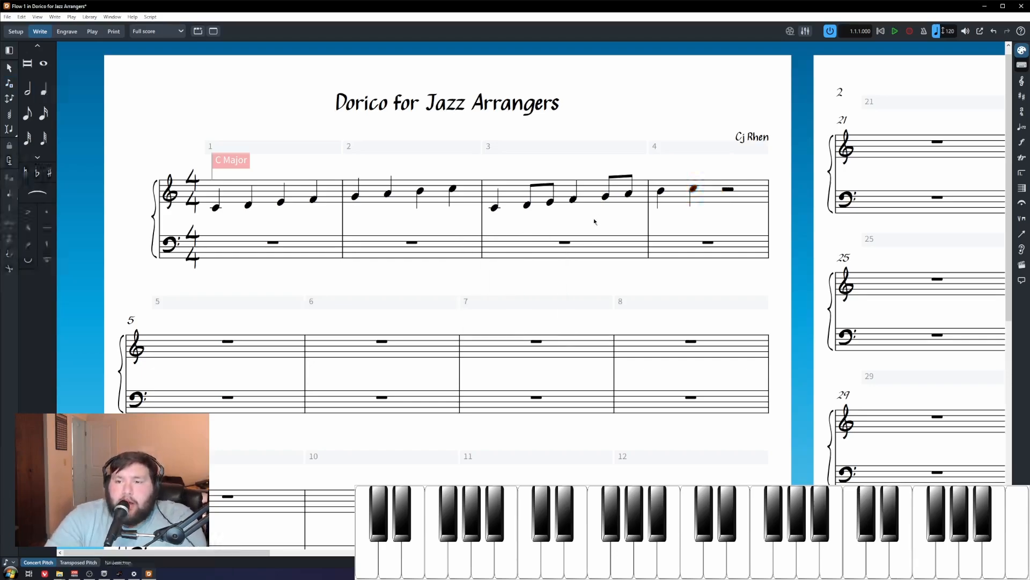
Step: Lengthen bar 4's B4 to a dotted quarter so the following C5 becomes an eighth
left_click(663, 195)
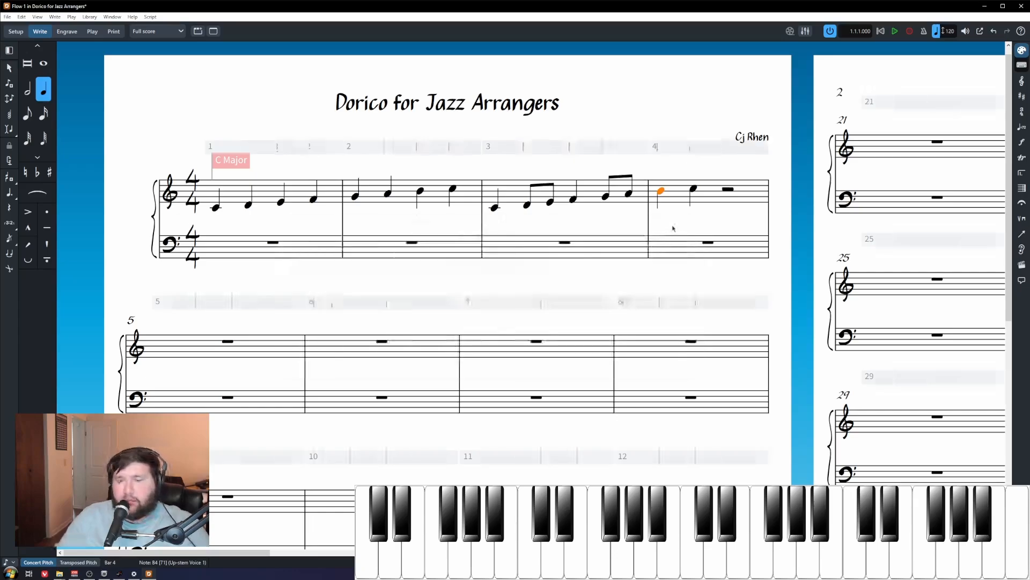
key("shift+alt+Right")
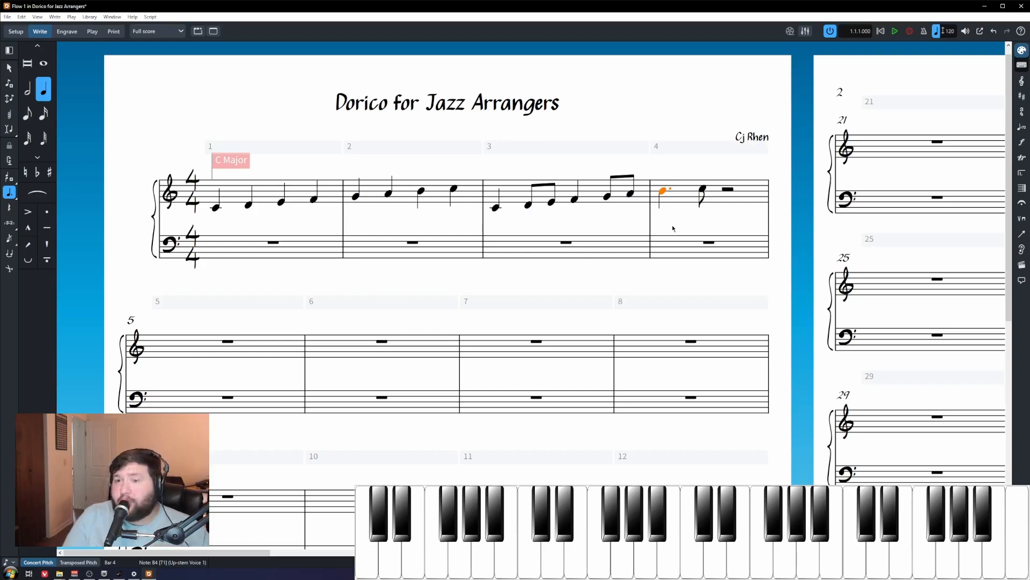
key("ctrl+z")
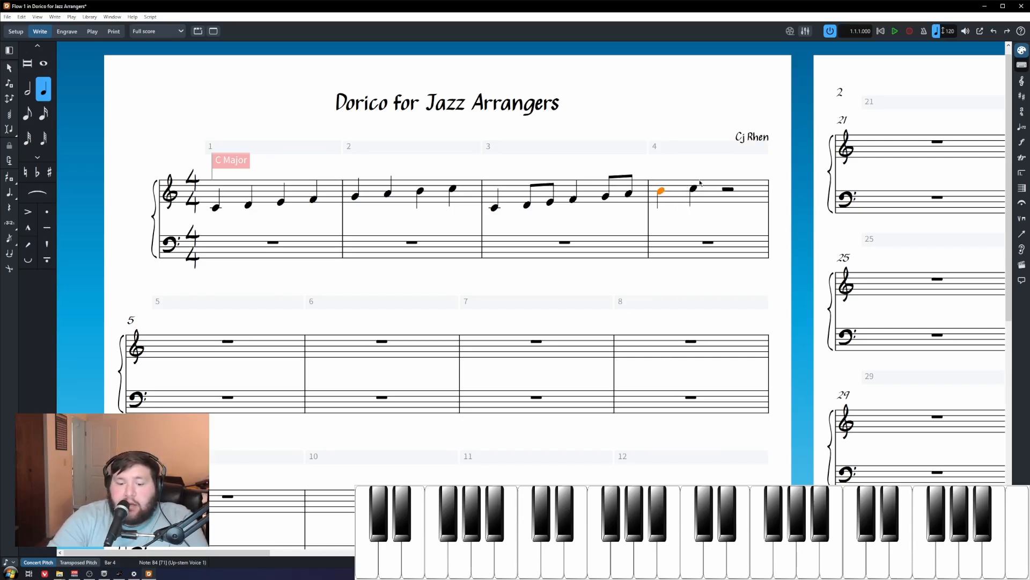
key("q")
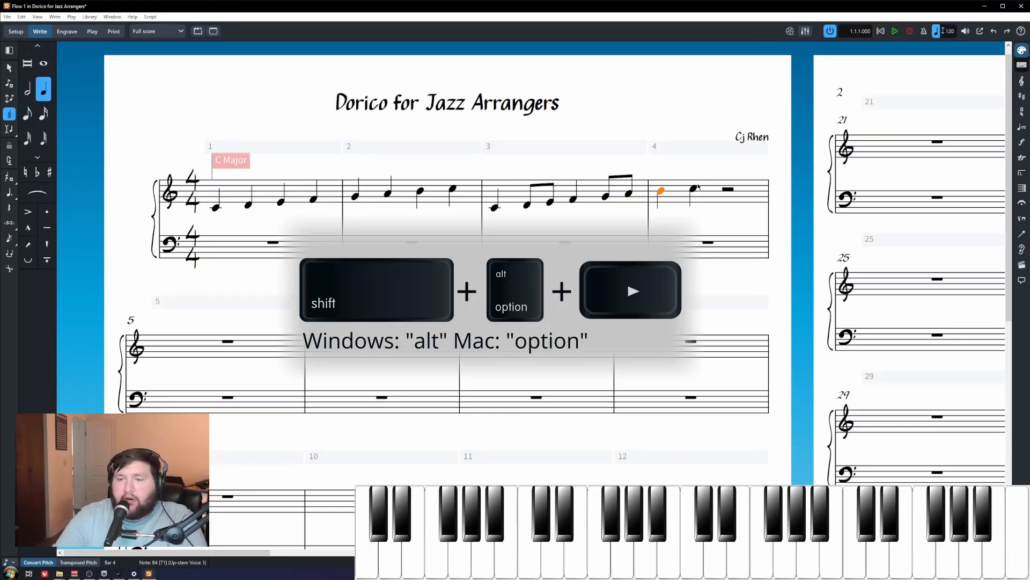
key("shift+alt+Right")
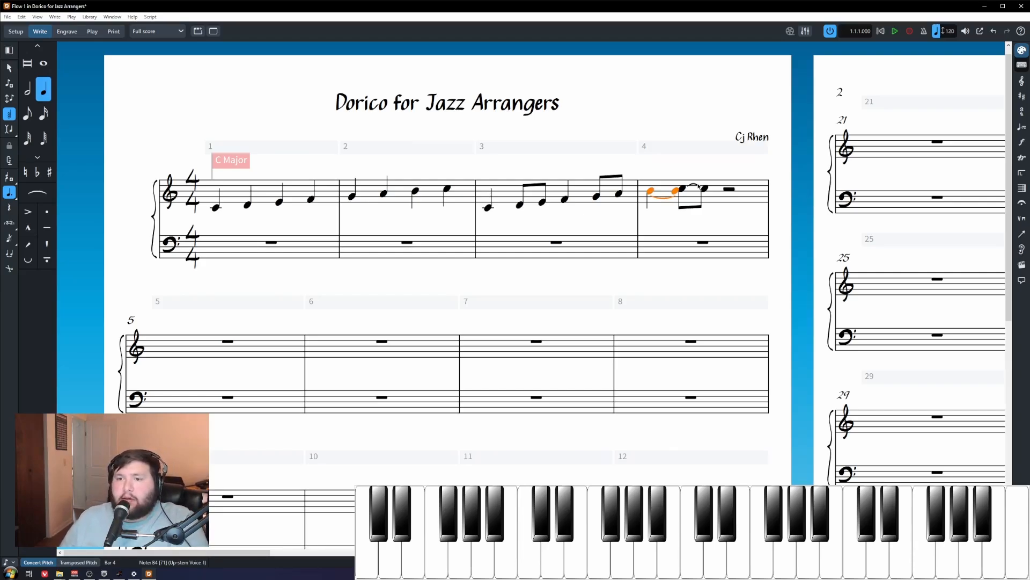
key("ctrl+z")
key("ctrl+z")
key("q")
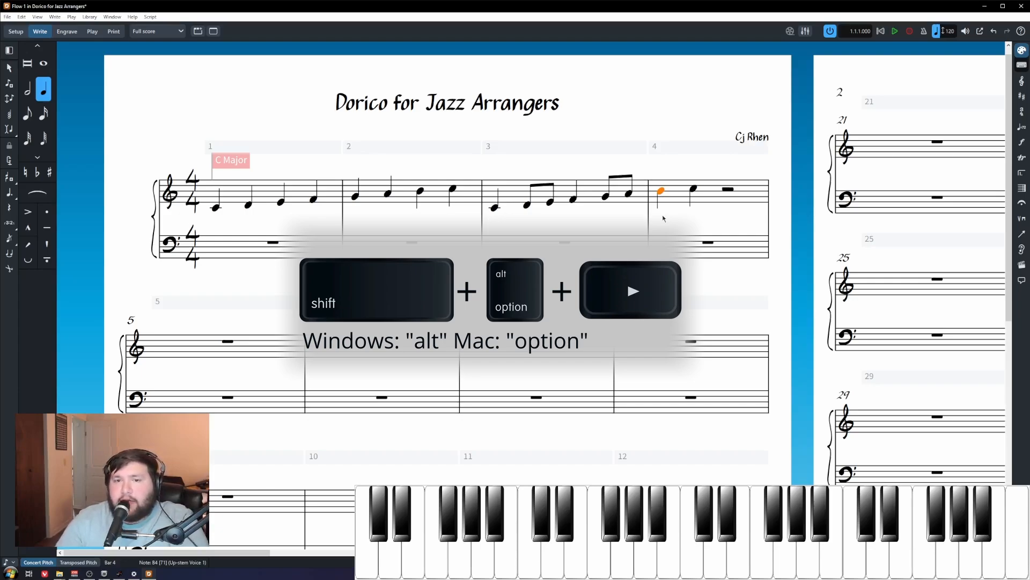
key("shift+alt+Right")
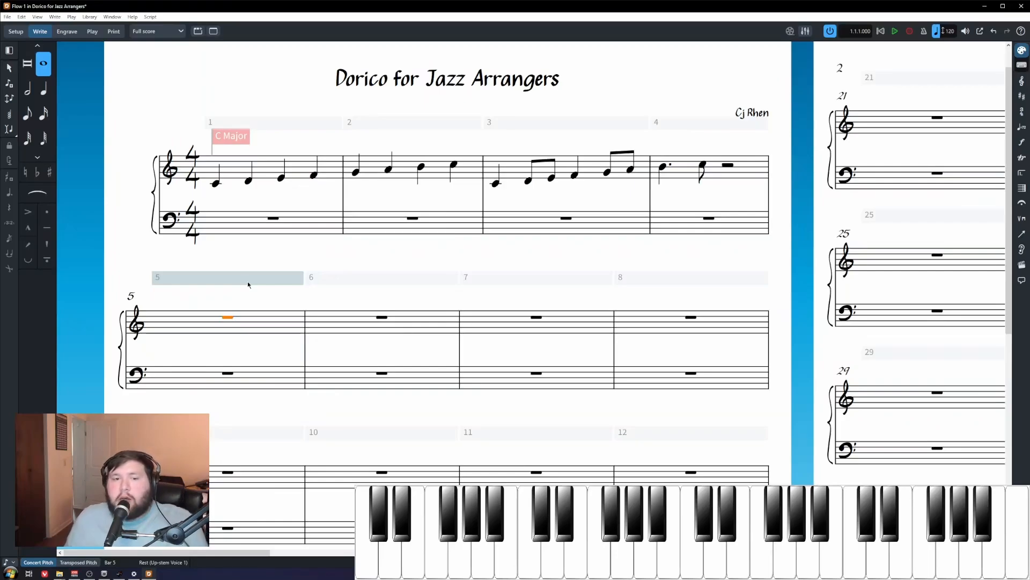
Step: Start note input at the bar 5 rest with eighth-note duration
key("shift+n")
key("6")
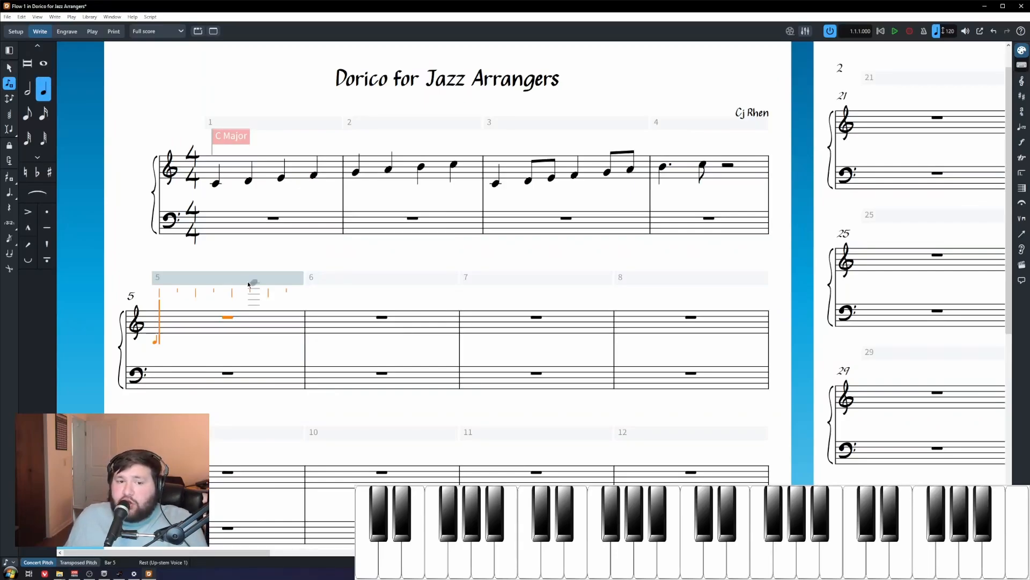
key("Escape")
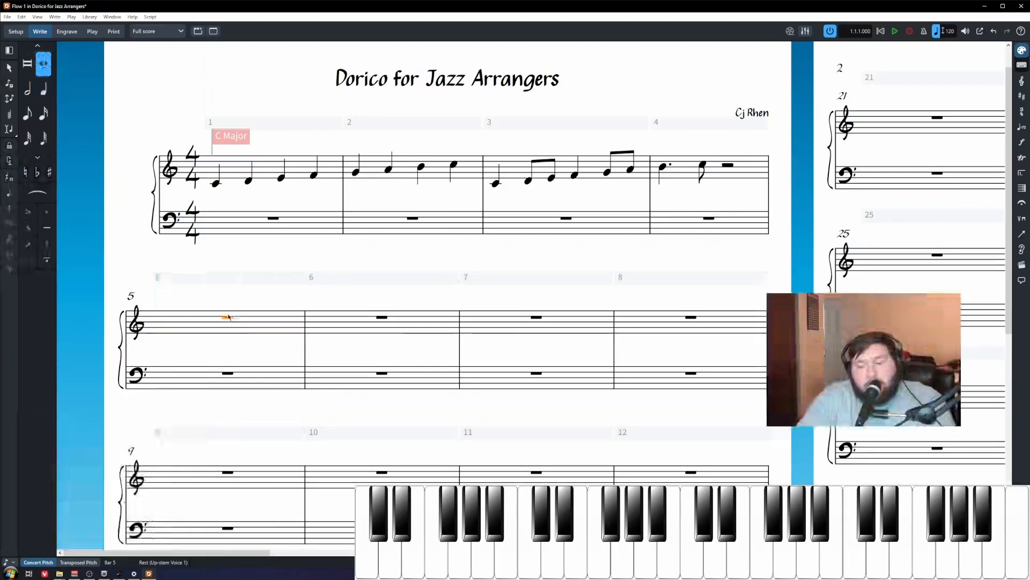
key("shift+n")
key("5")
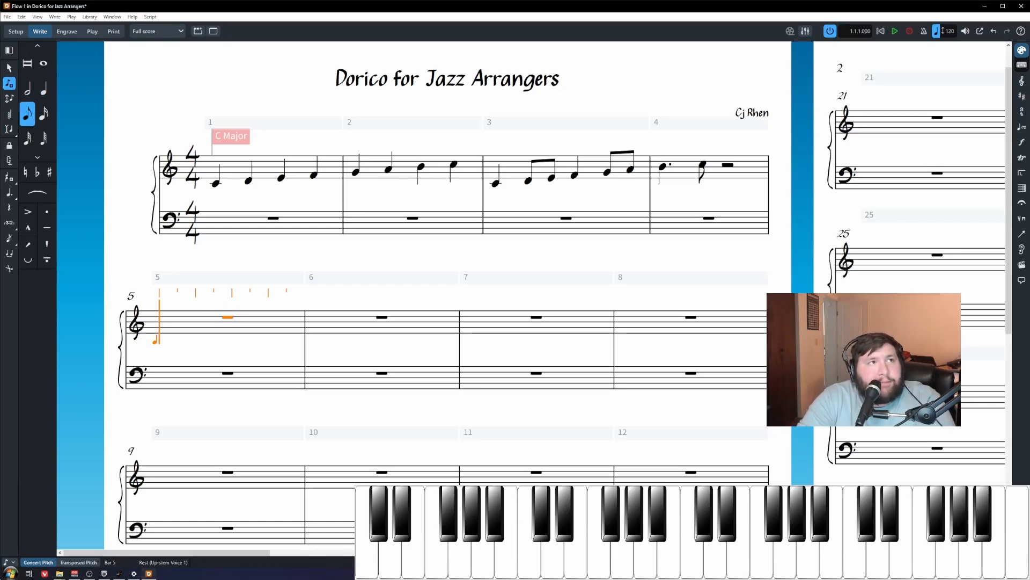
Step: Set the status-bar rhythmic grid to eighth notes after briefly trying sixteenths
left_click(14, 562)
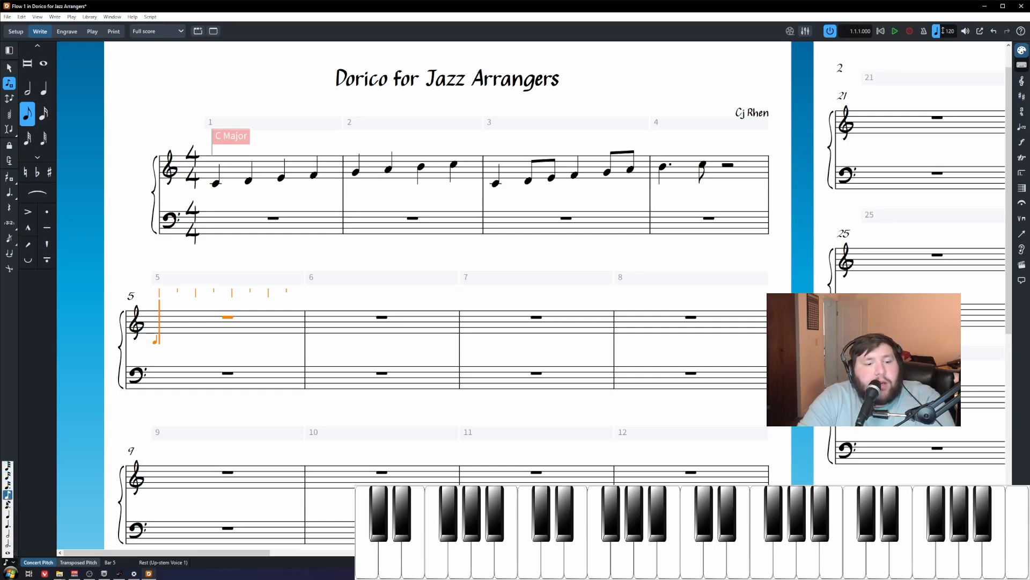
left_click(7, 485)
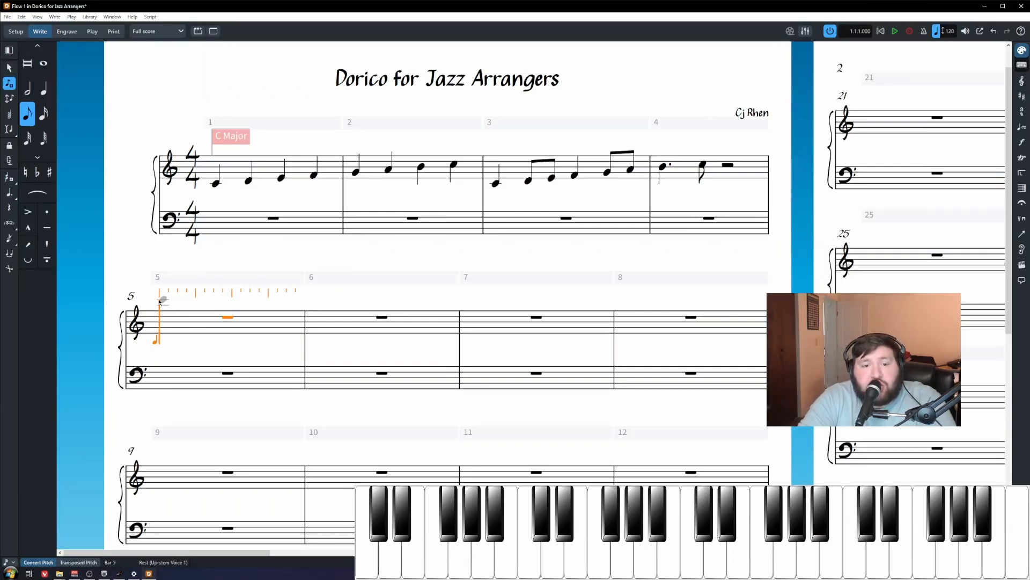
left_click(14, 563)
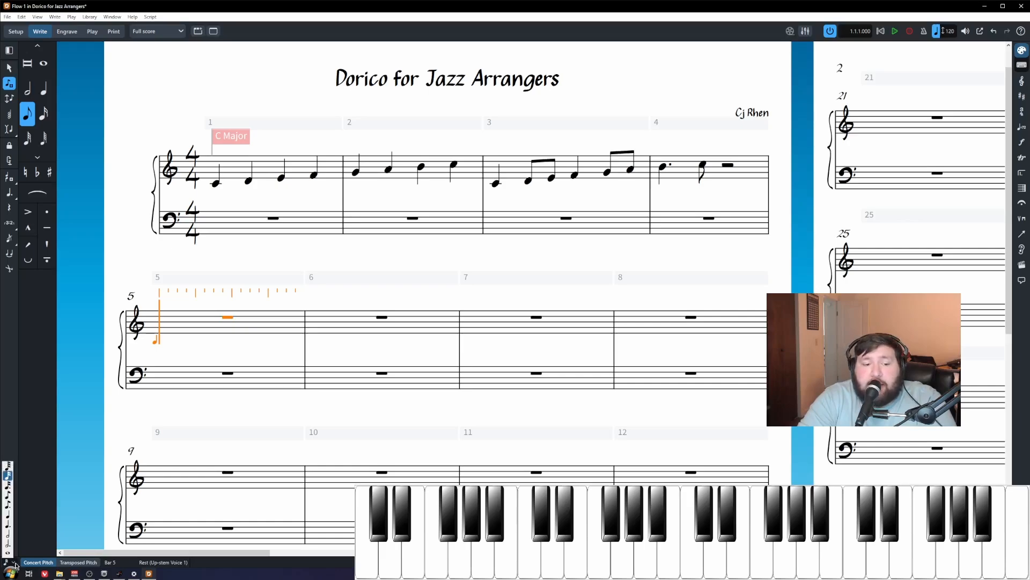
left_click(8, 504)
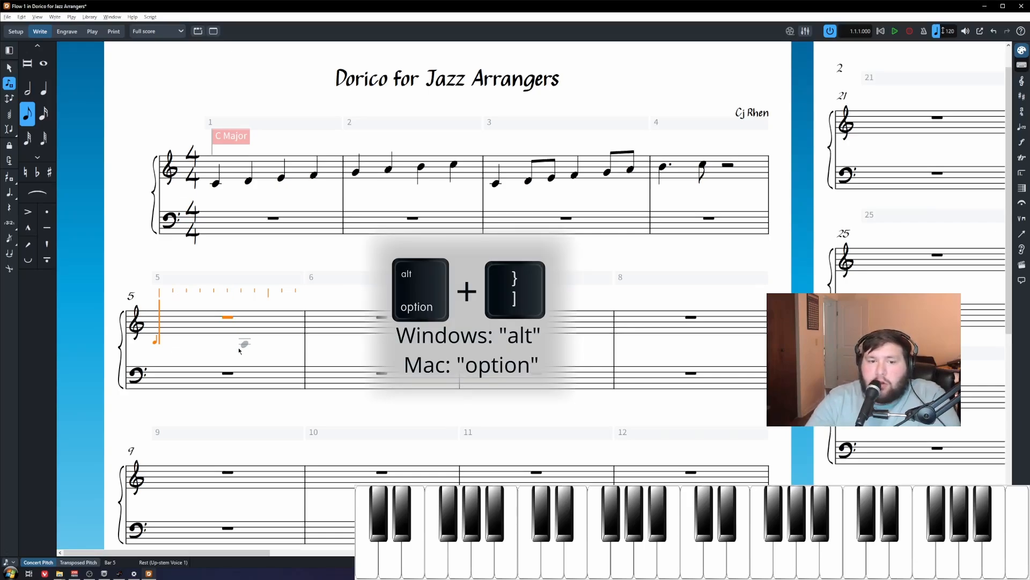
Step: With a sixteenth-note grid and quarter duration, enter E4 one sixteenth into bar 5
key("alt+bracketright")
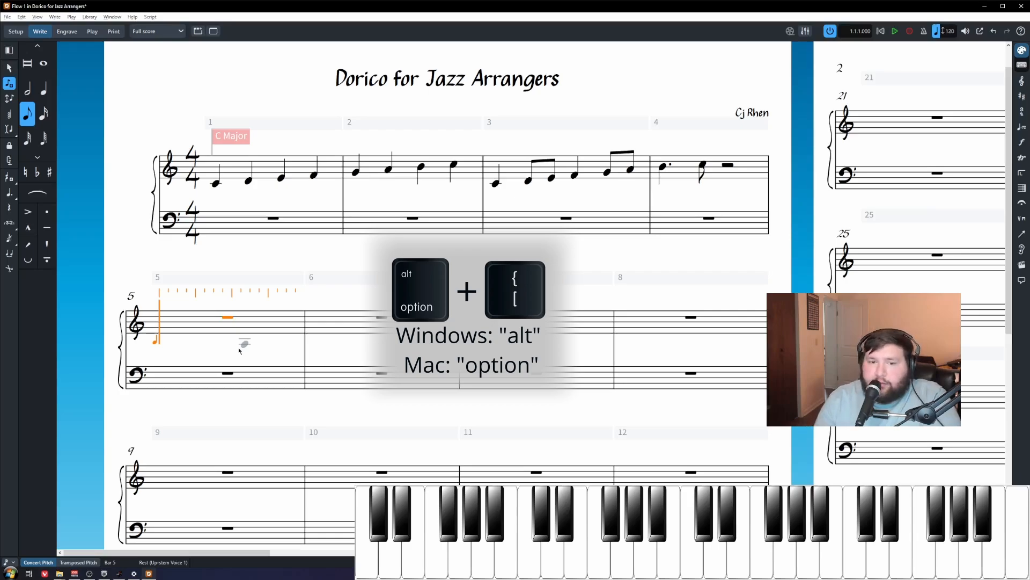
key("alt+bracketleft")
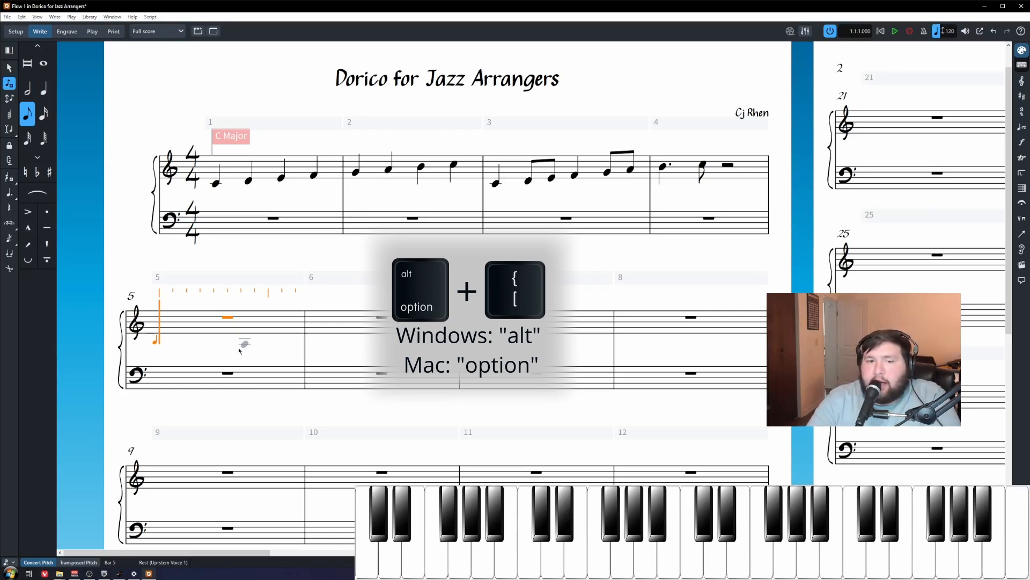
key("alt+bracketleft")
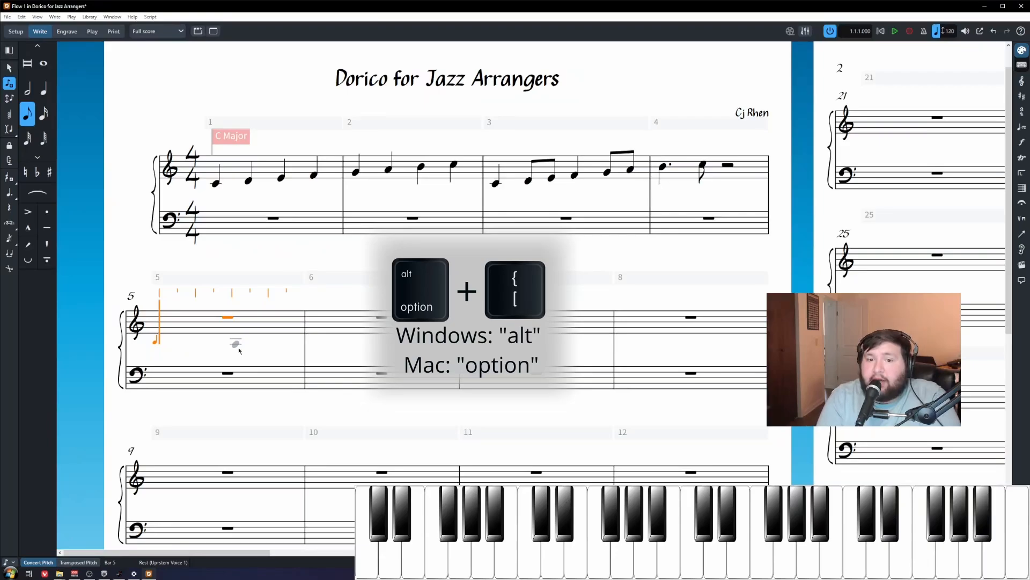
key("6")
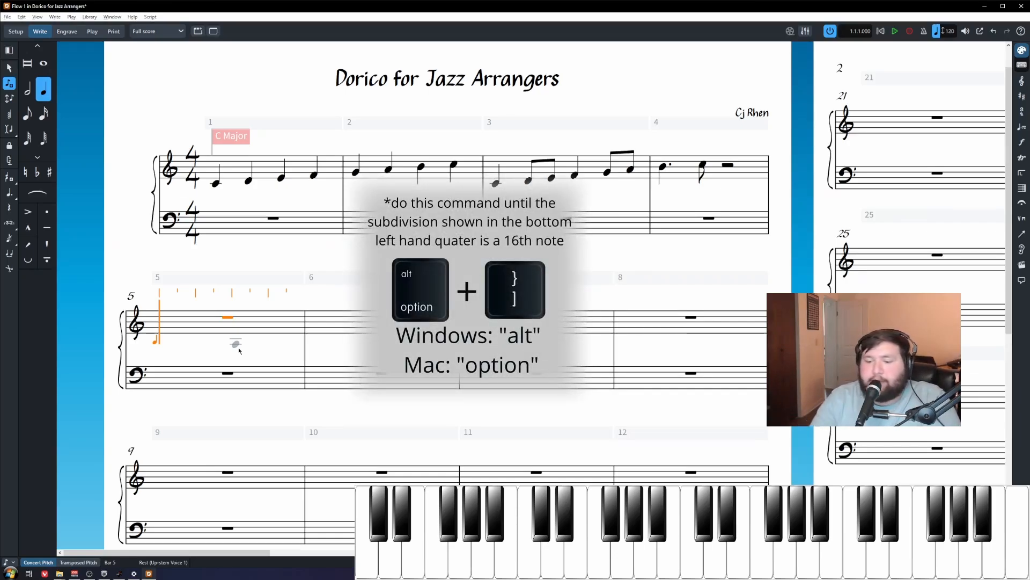
key("alt+bracketright")
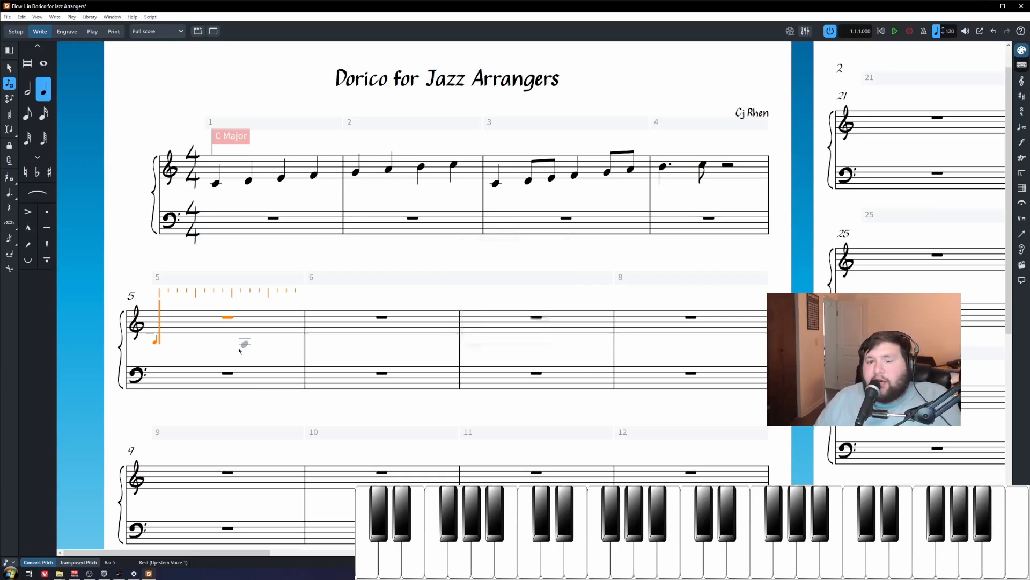
key("Right")
key("Right")
key("Right")
key("Right")
key("Right")
key("Right")
key("Right")
key("Right")
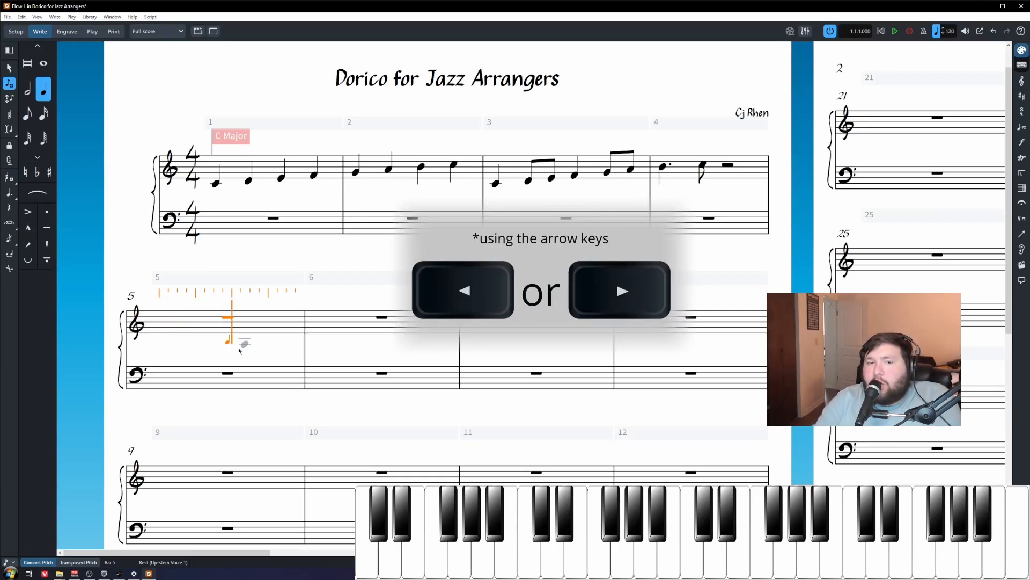
key("Right")
key("Right")
key("Right")
key("Right")
key("Right")
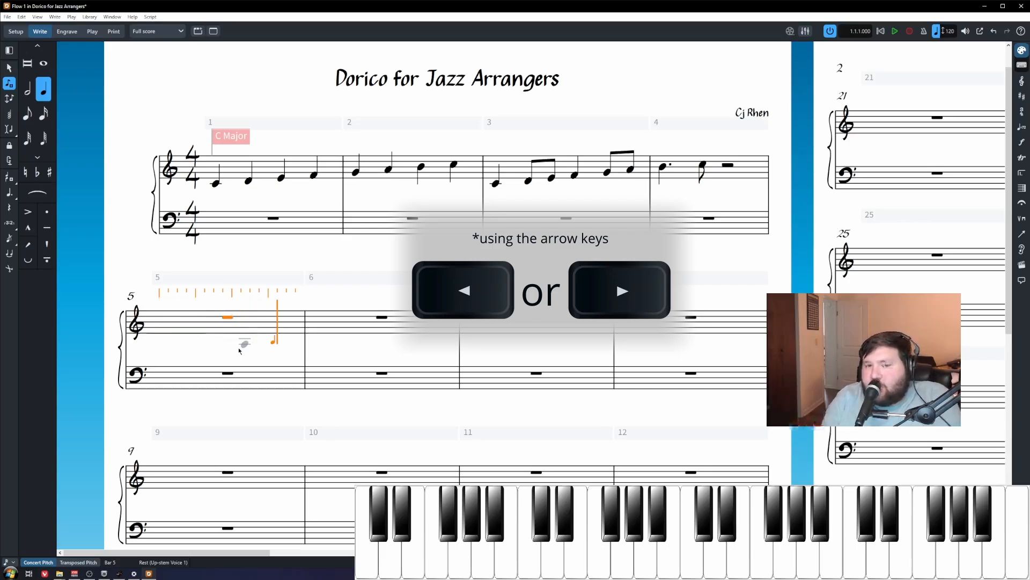
key("Left")
key("Left")
key("Left")
key("Left")
key("Left")
key("Left")
key("Left")
key("Left")
key("Left")
key("Left")
key("Left")
key("Left")
key("Left")
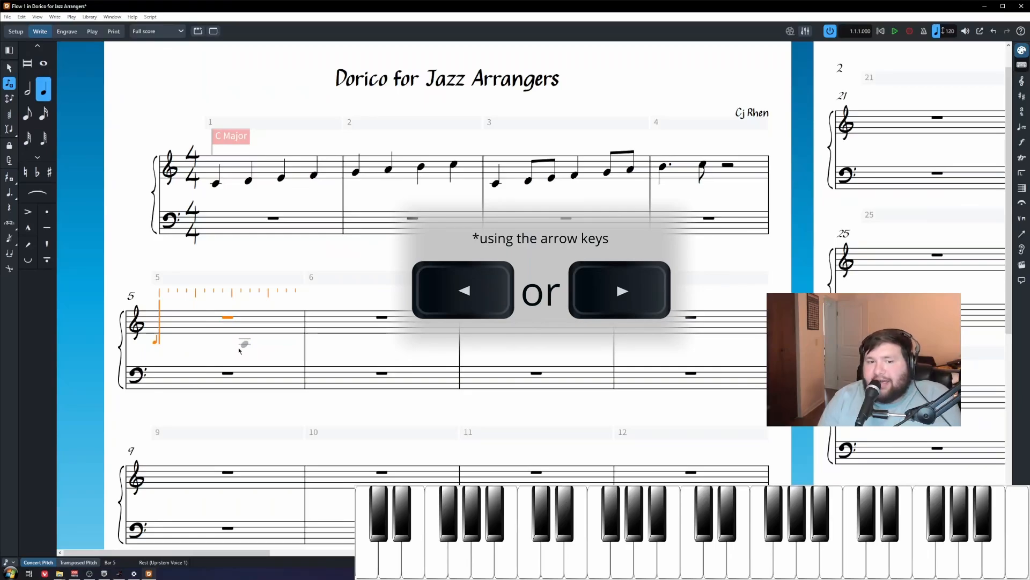
key("Right")
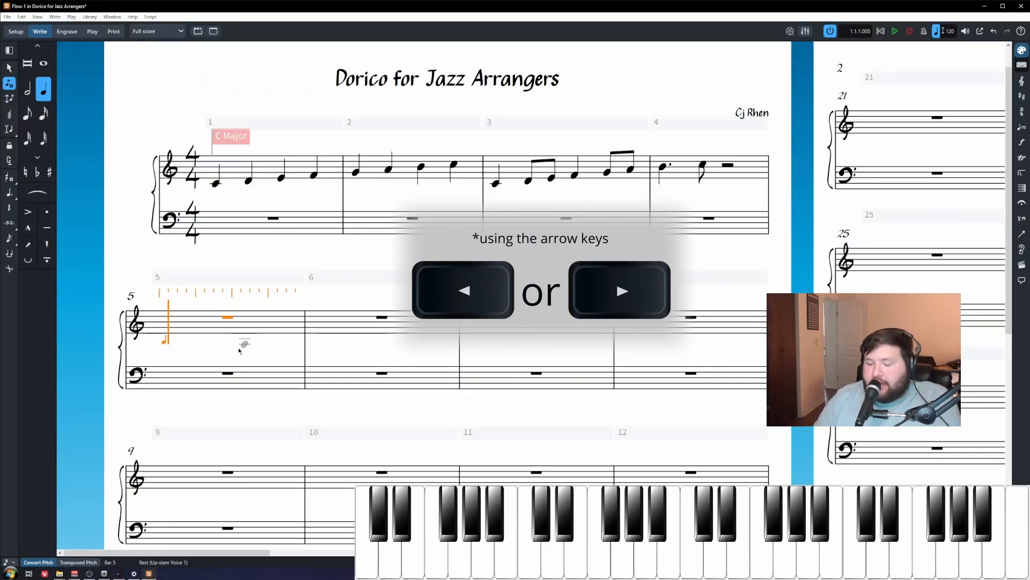
key("e")
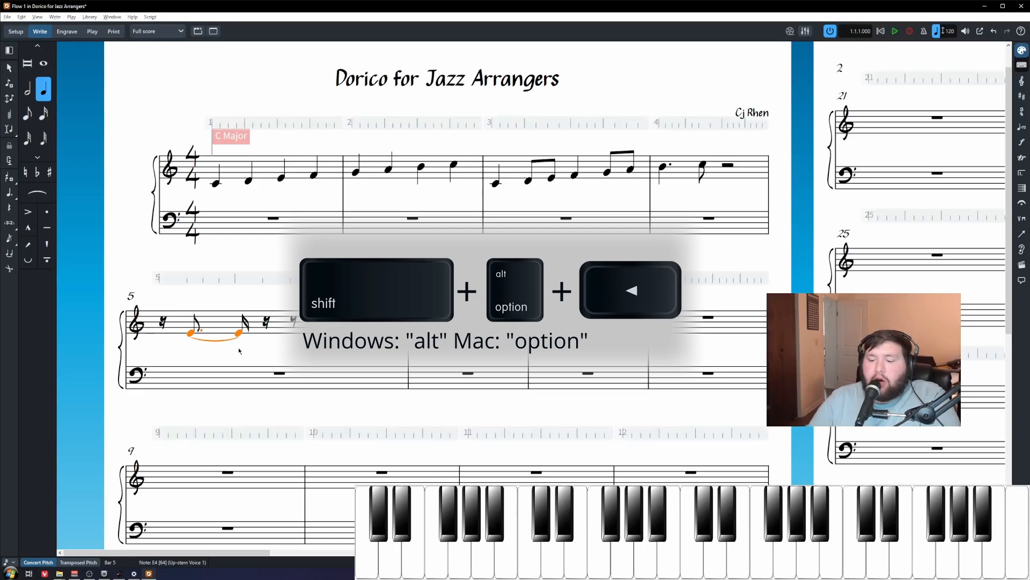
Step: Shorten the E4 to a dotted eighth and enter the F♯–G–A–B sixteenth run
key("shift+alt+Left")
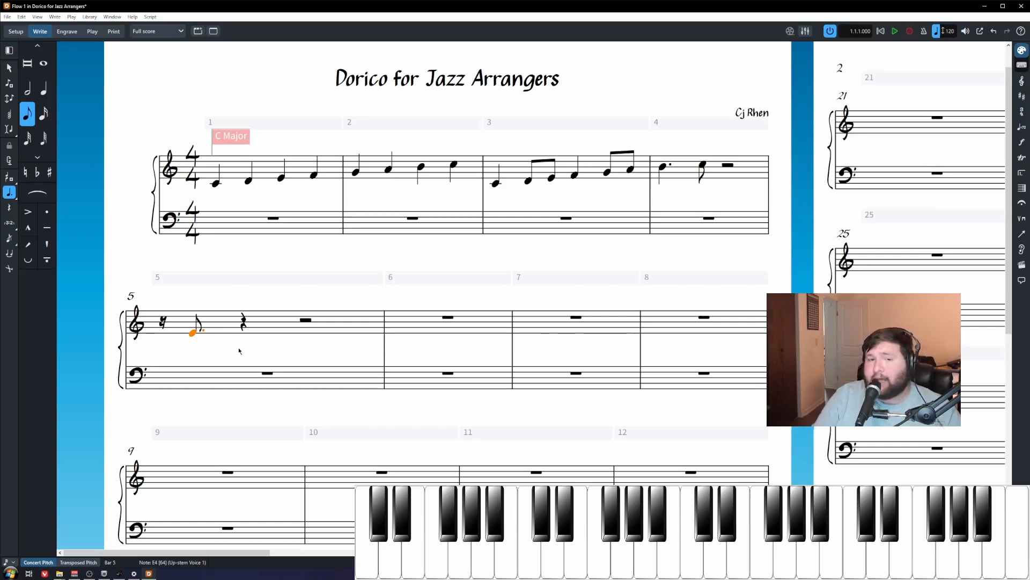
double_click(243, 324)
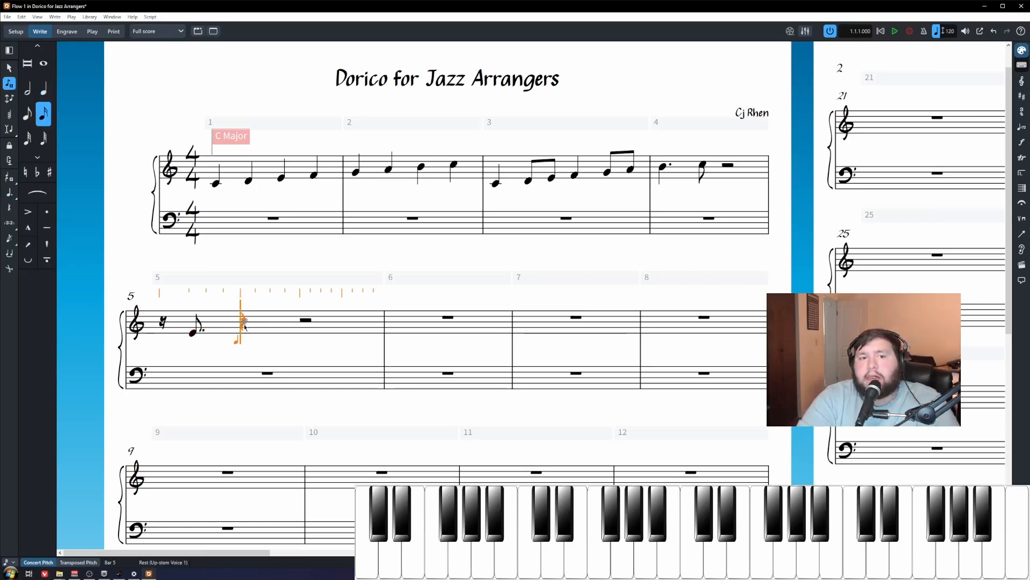
key("4")
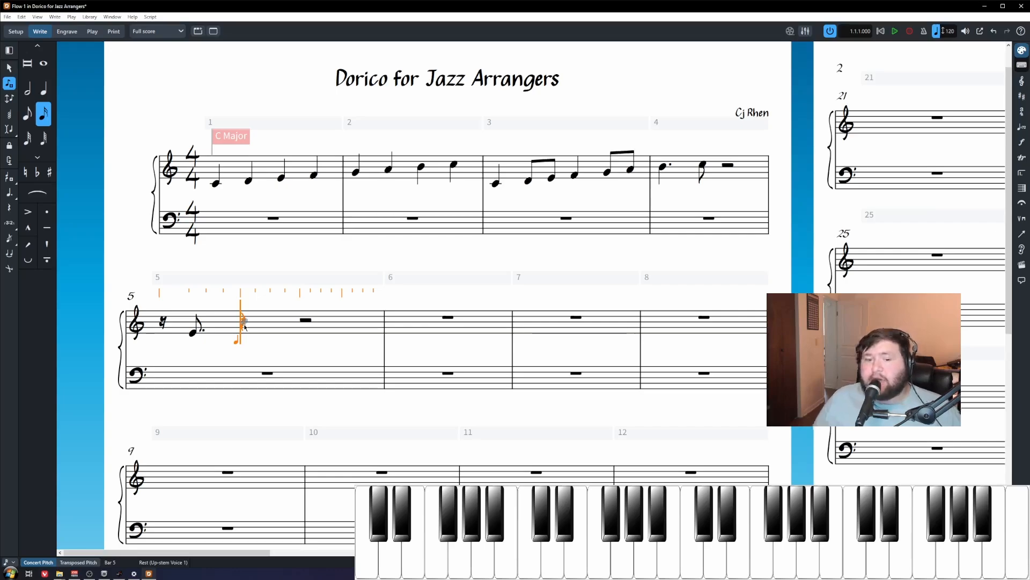
key("shift+n")
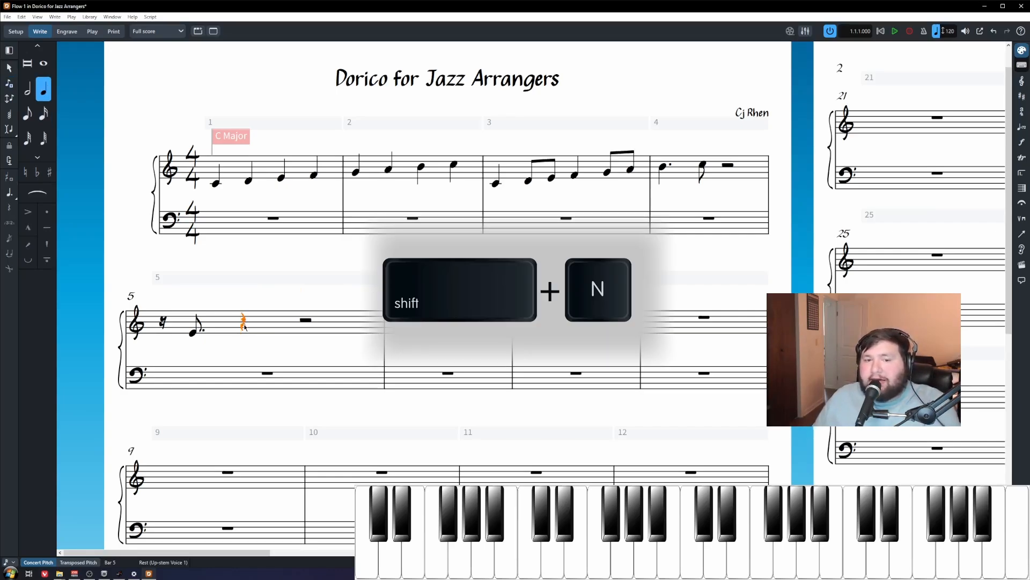
key("shift+n")
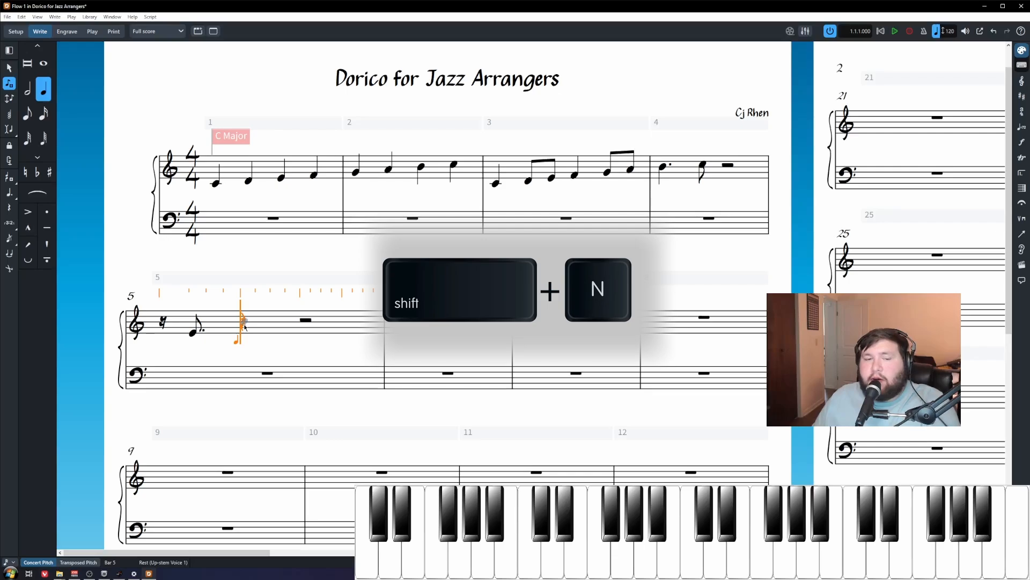
key("4")
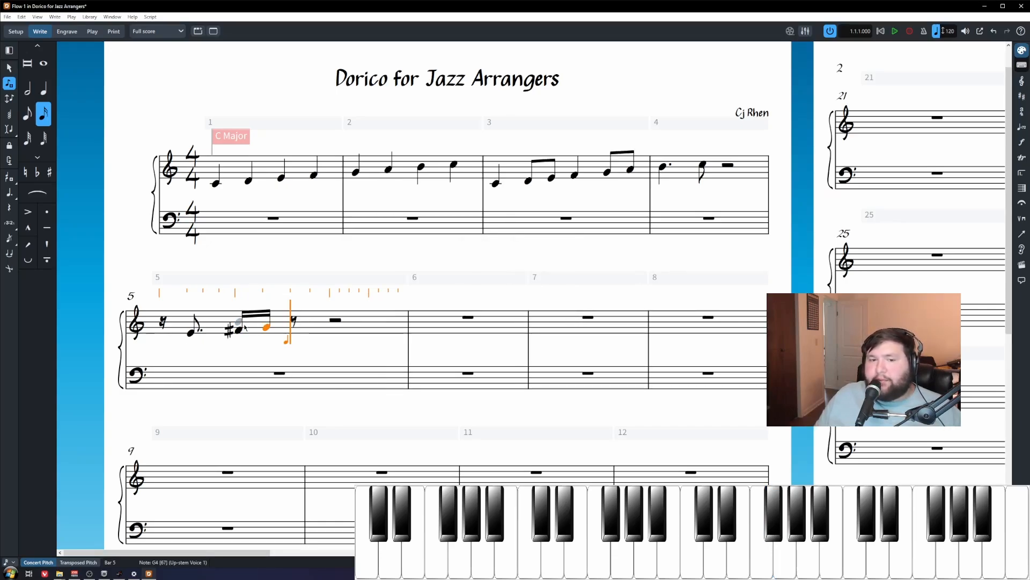
key("Escape")
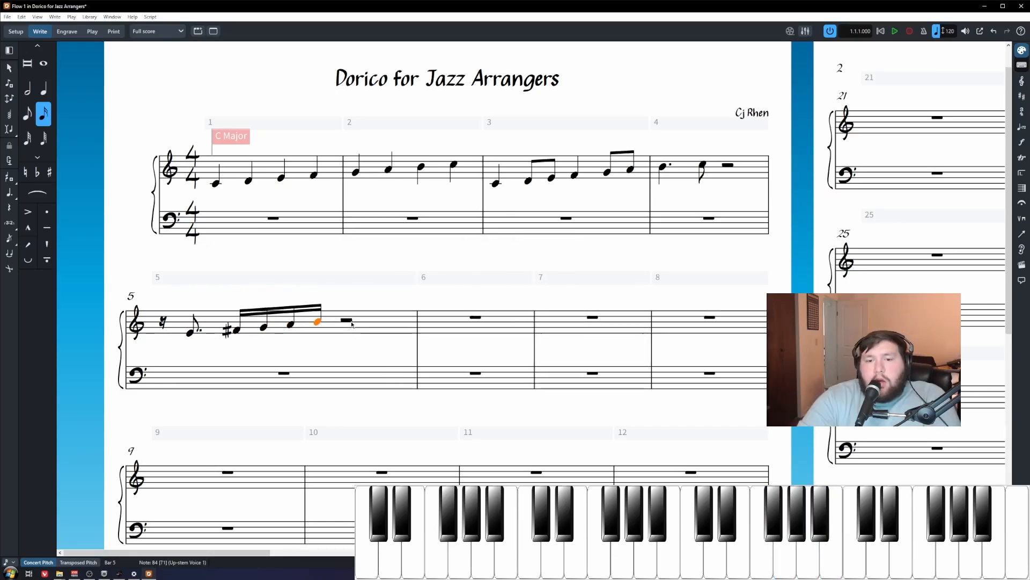
Step: Continue with a dotted-eighth C♯5 and a D5 tied across the beat
key("Return")
key("5")
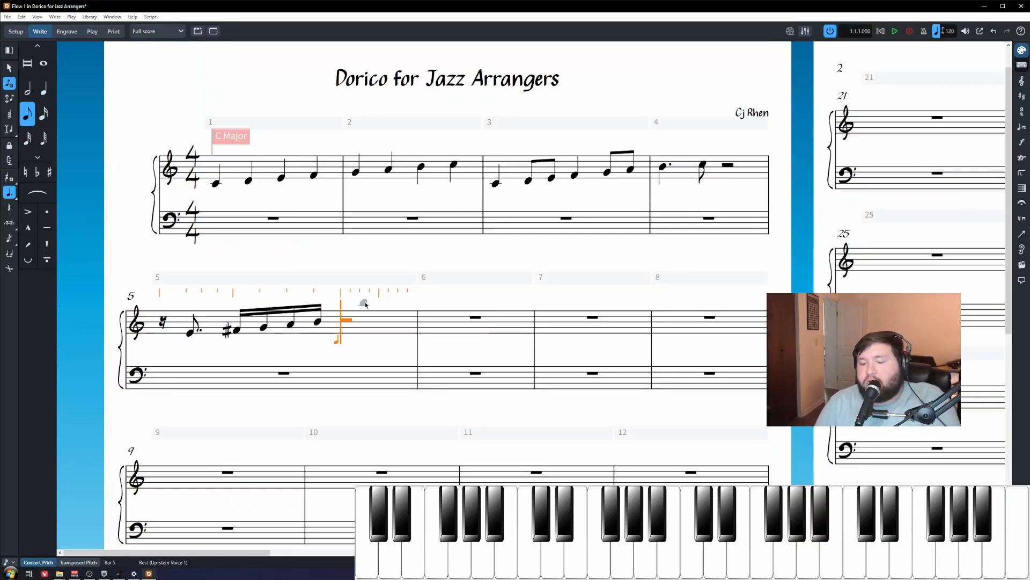
key("period")
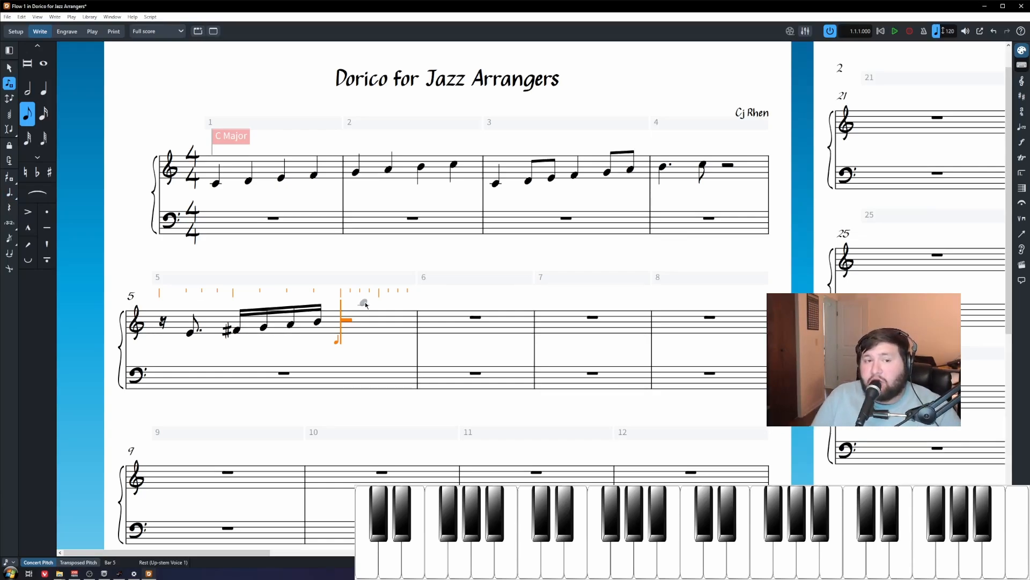
key("5")
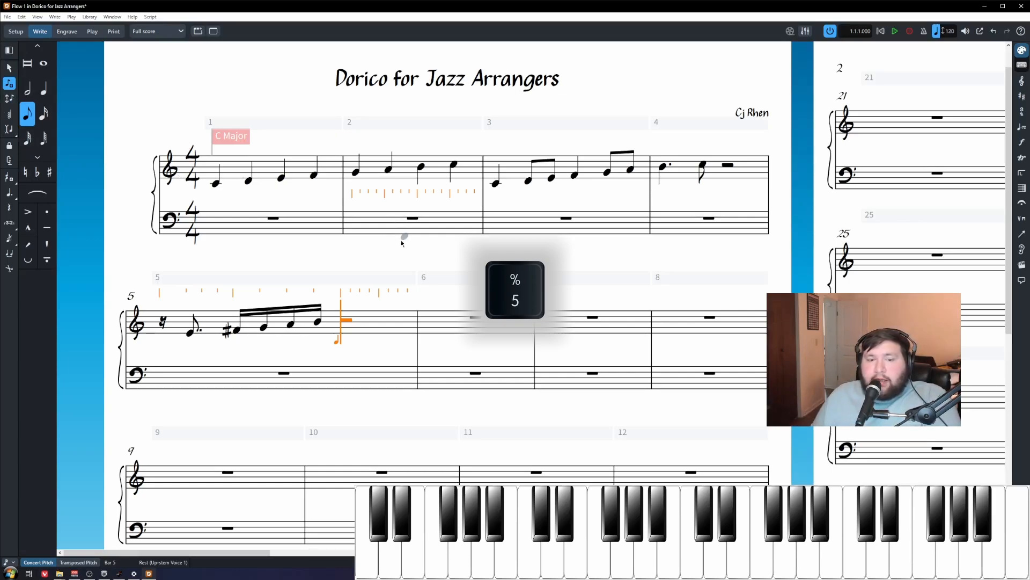
key("period")
key("period")
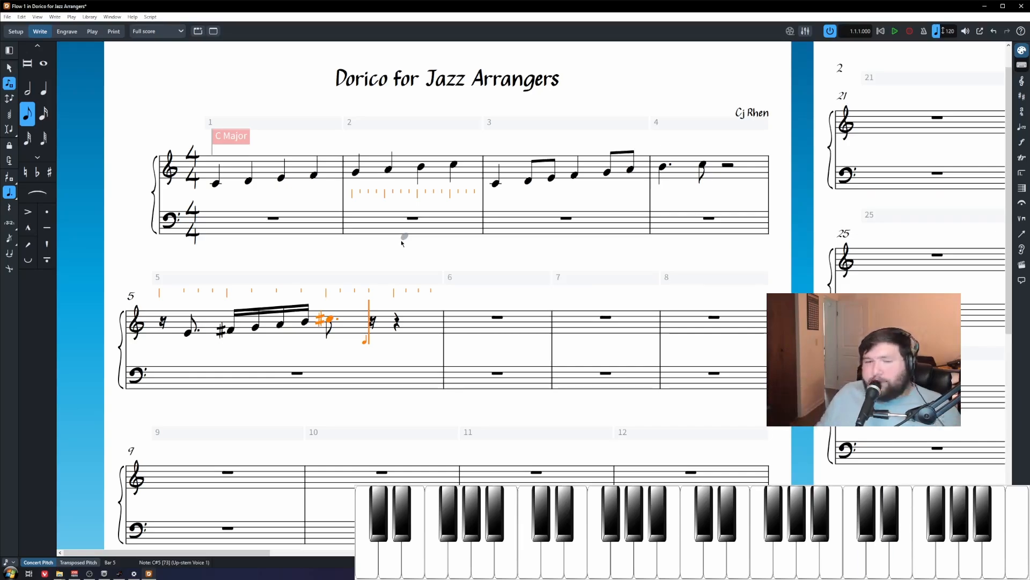
key("d")
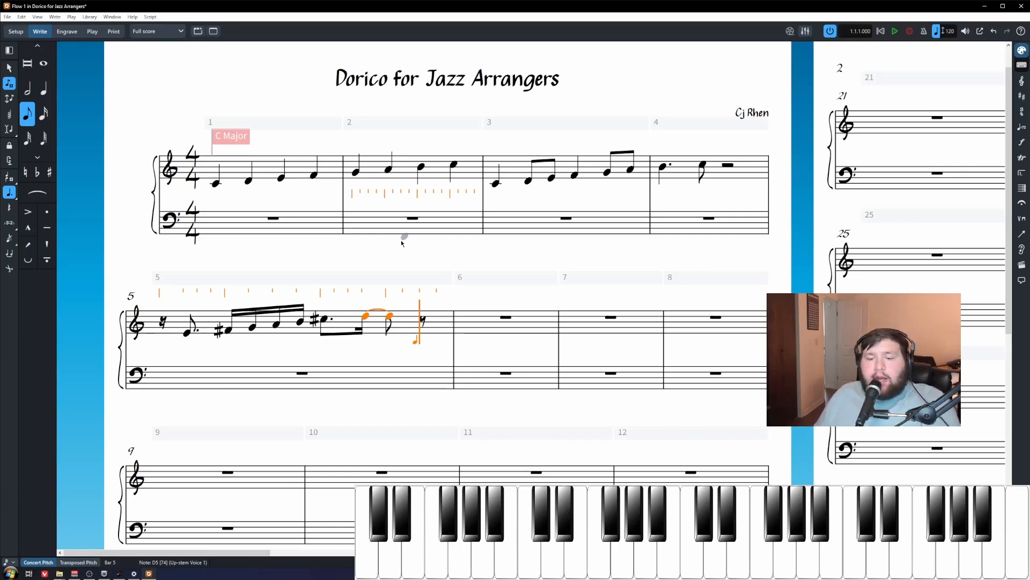
key("5")
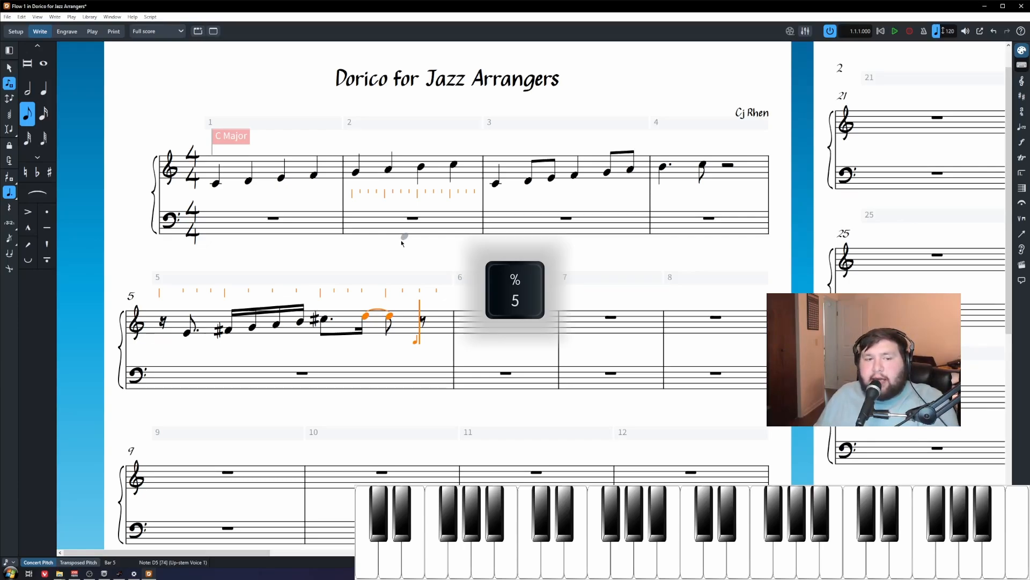
key("period")
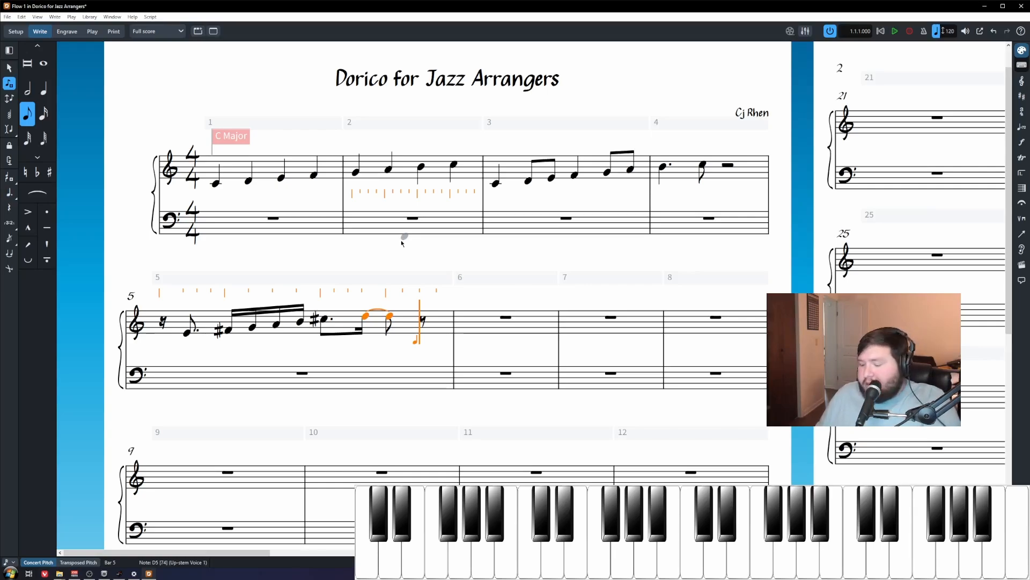
Step: End bar 5 with an E5 eighth and play the melody back from bar 5
key("e")
key("Escape")
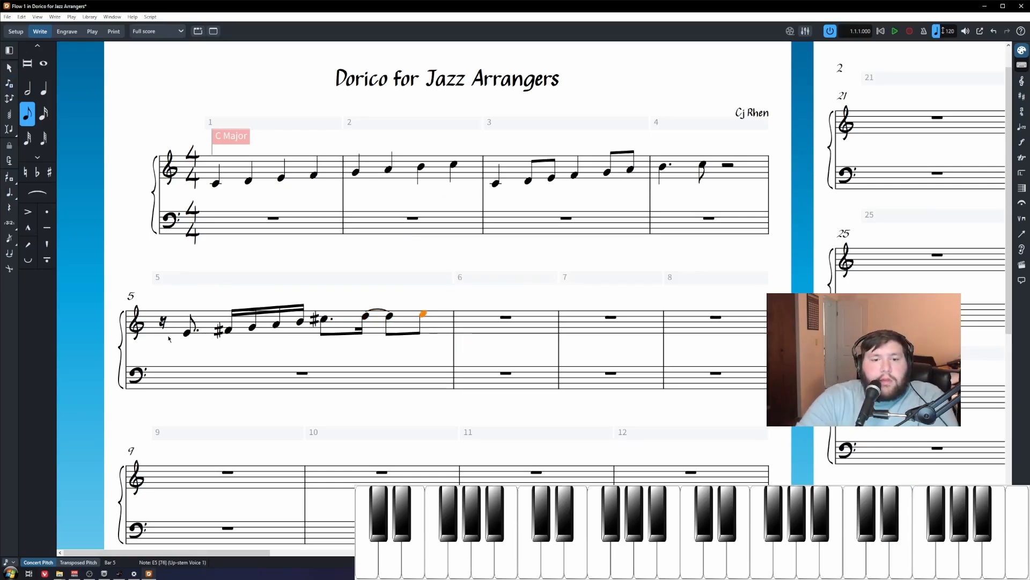
left_click(163, 326)
key("p")
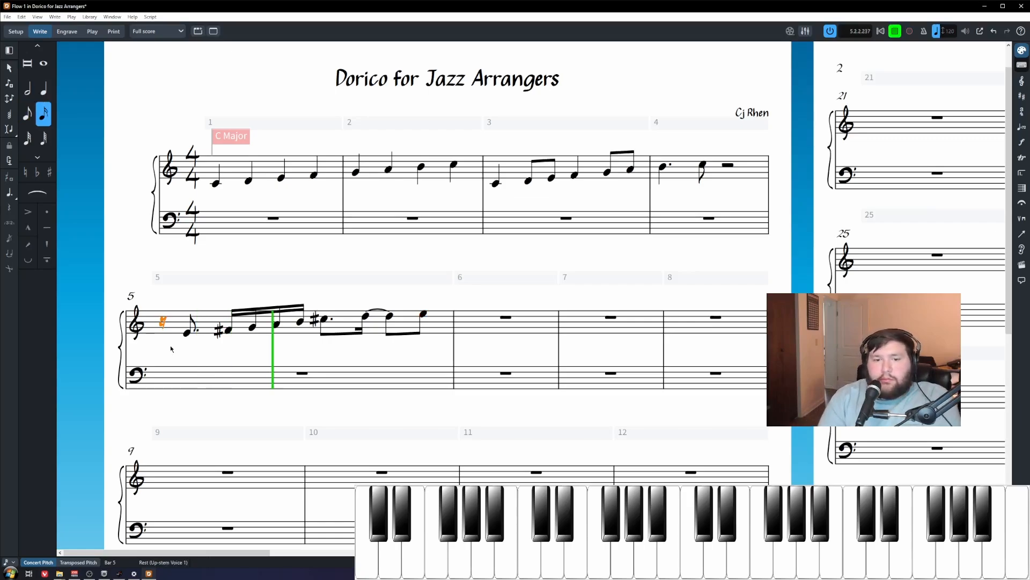
key("space")
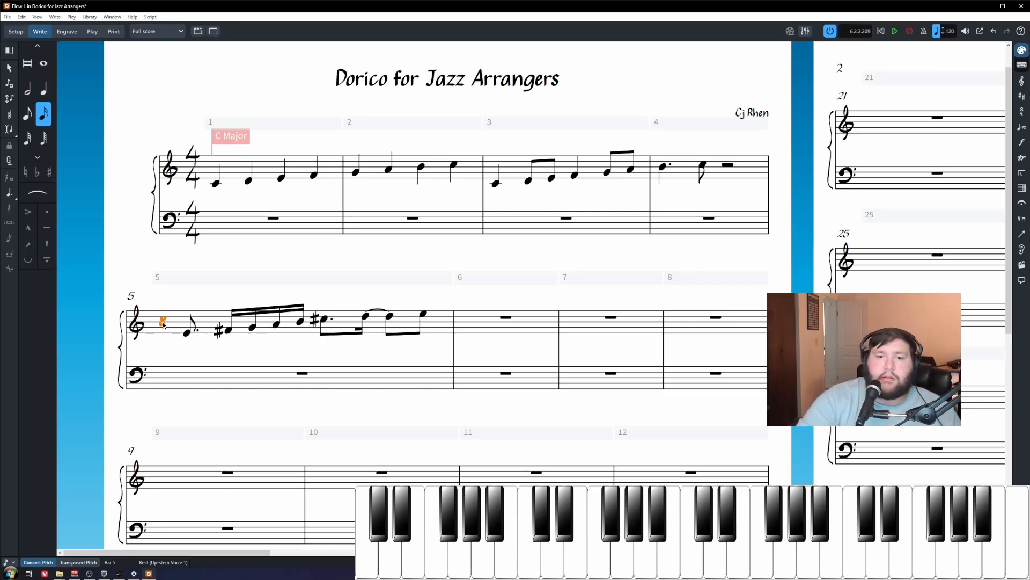
Step: Add a tenuto to the dotted-eighth E4 at the start of bar 5
left_click(205, 353)
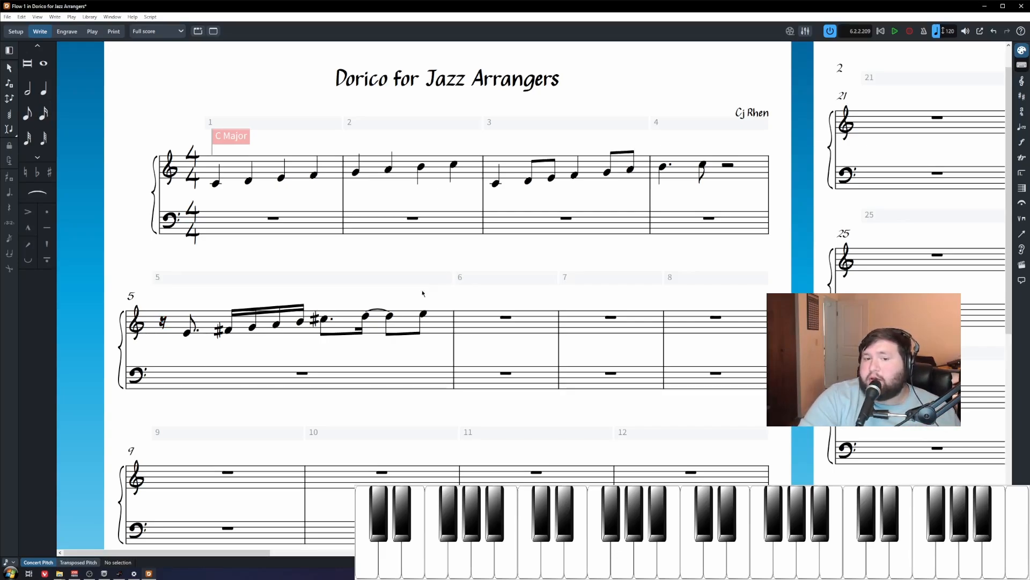
left_click(191, 335)
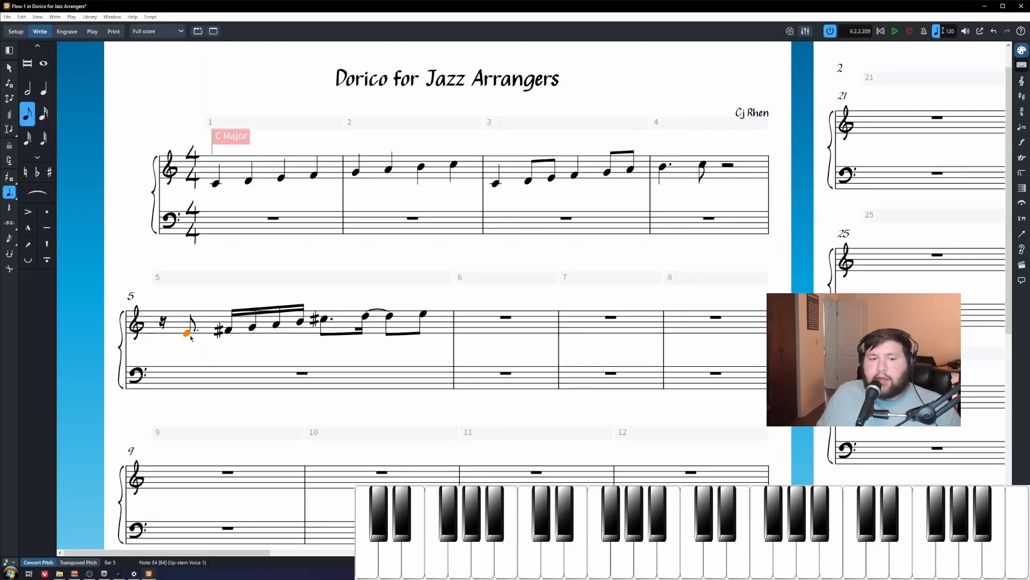
key("shift+3")
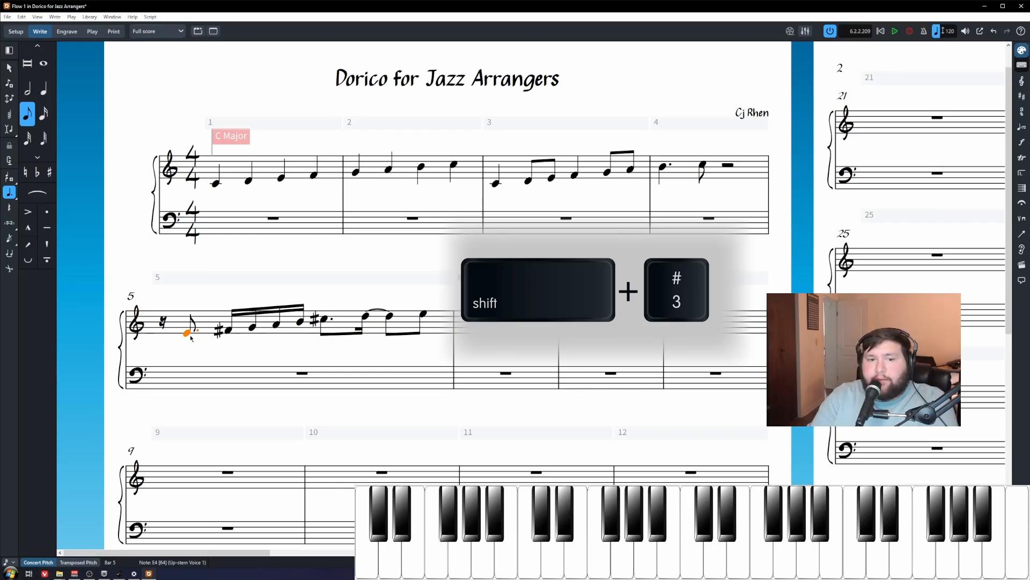
key("shift+3")
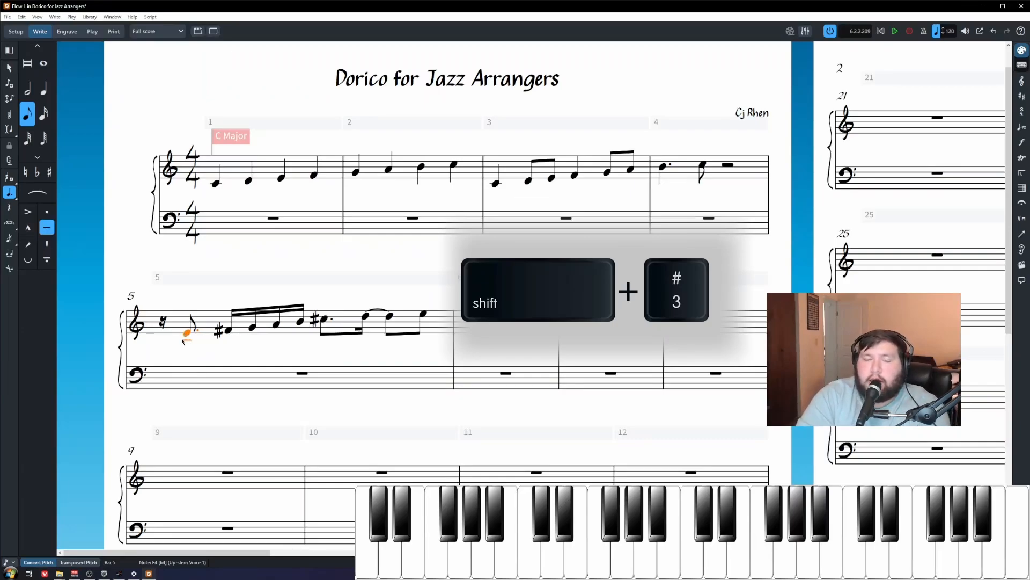
left_click(226, 329)
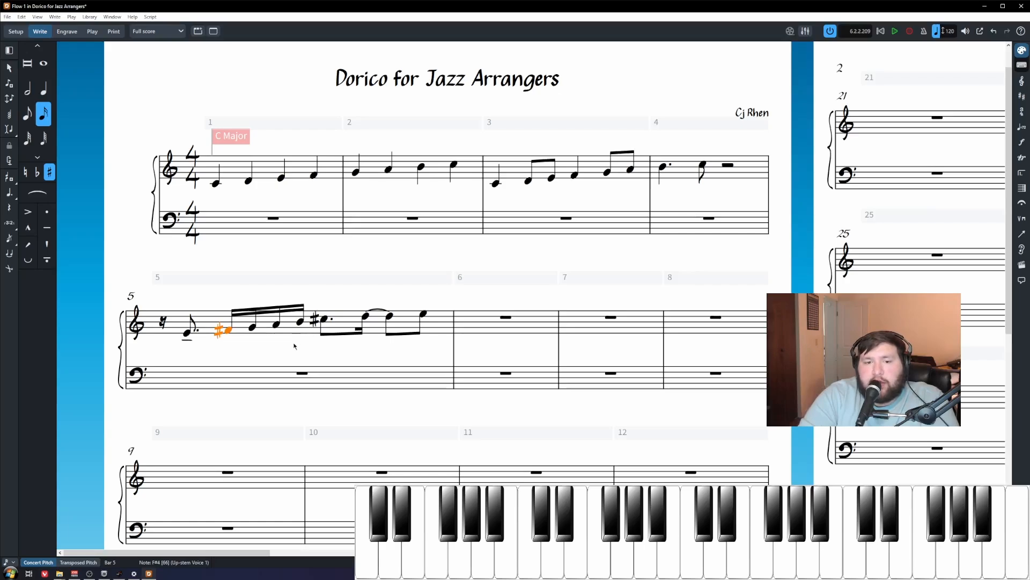
key("Escape")
Step: Select the four sixteenths F♯ to B and try a slur, then undo it
left_click(227, 331)
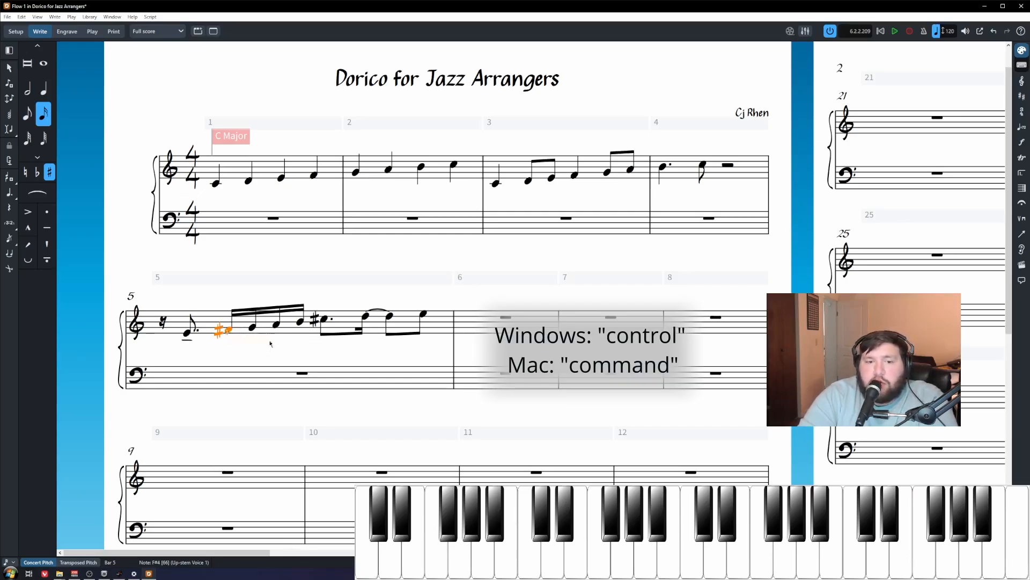
left_click(300, 323, "ctrl")
left_click(280, 350)
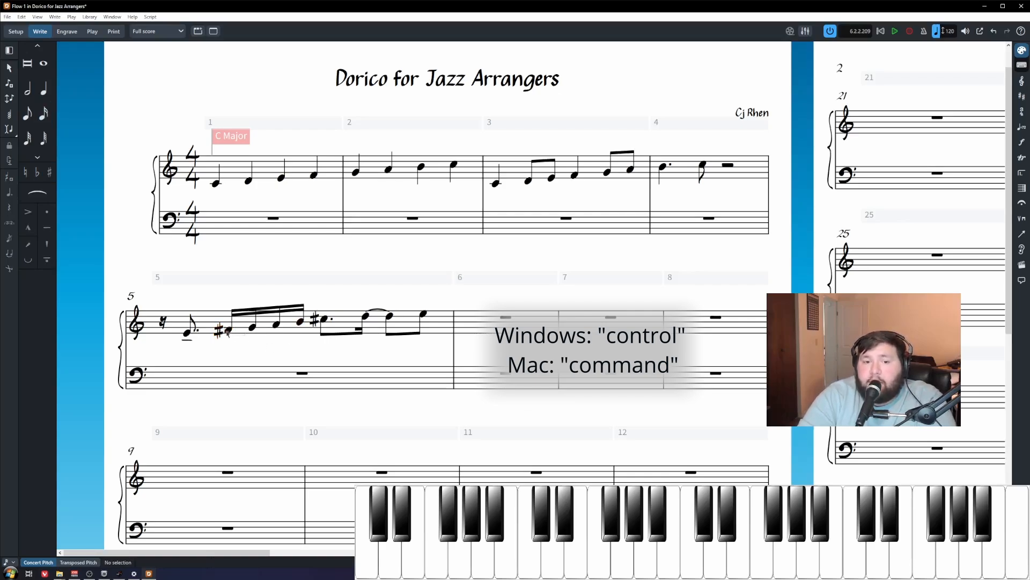
left_click(228, 331)
left_click(300, 323, "shift")
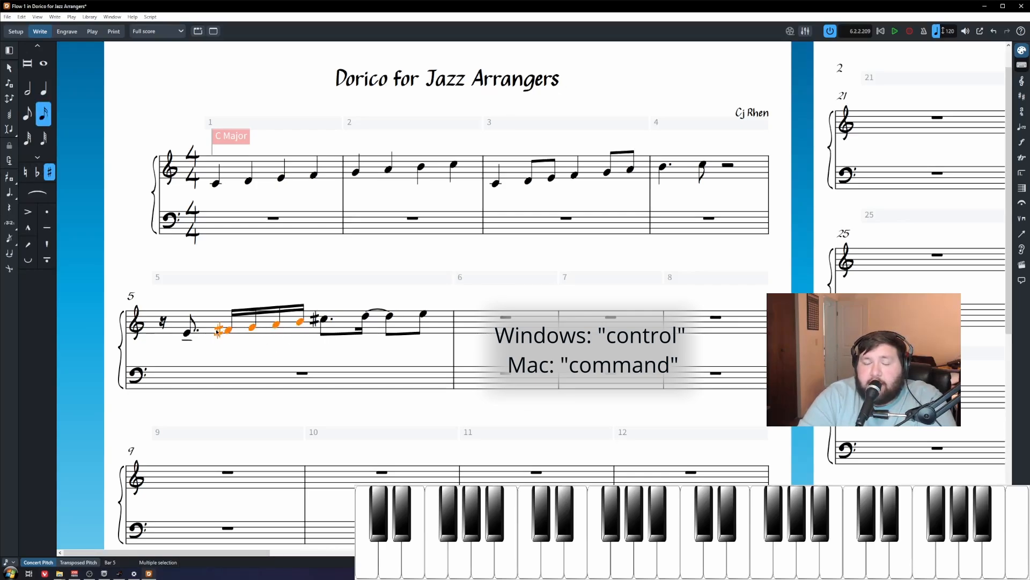
key("s")
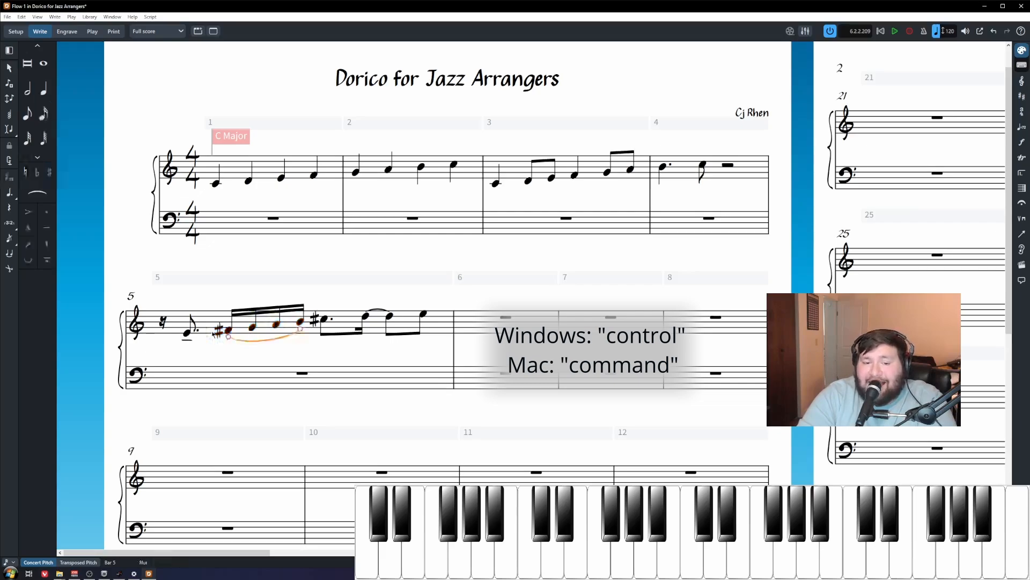
key("ctrl+z")
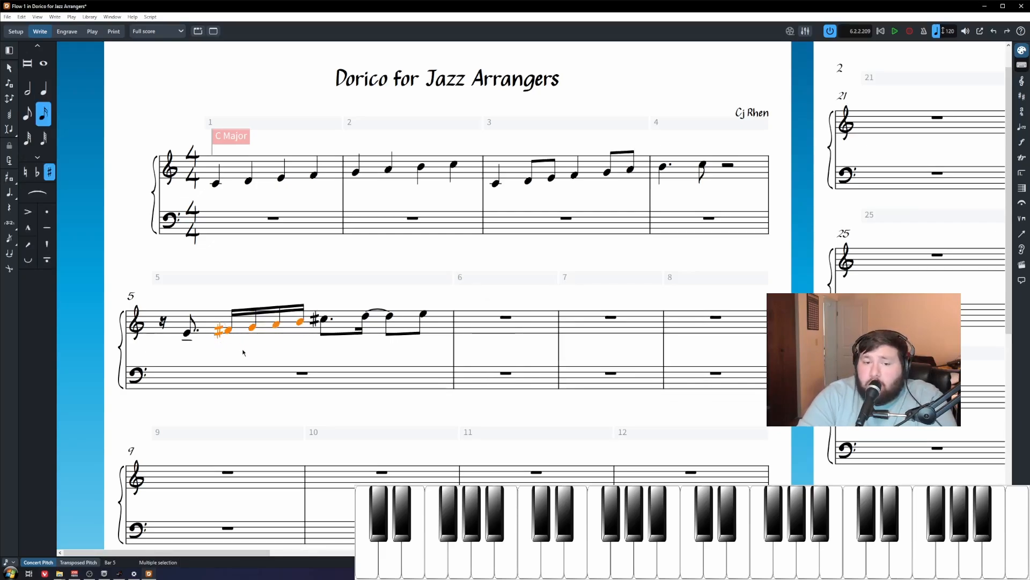
key("Escape")
Step: Reselect the F♯–G–A–B sixteenth run and slur it
left_click(229, 332)
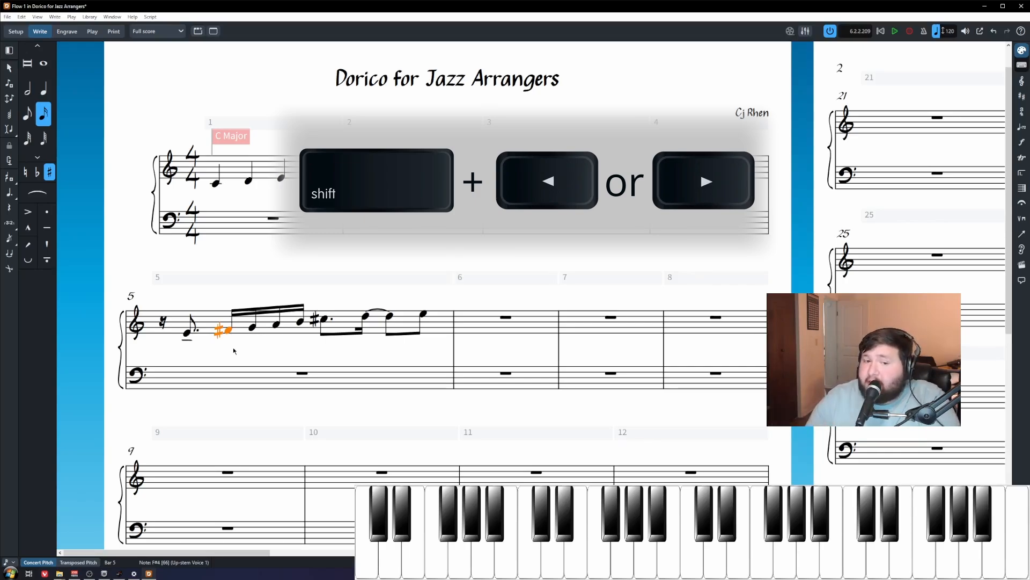
key("shift+Right")
key("shift+Right")
key("shift+Right")
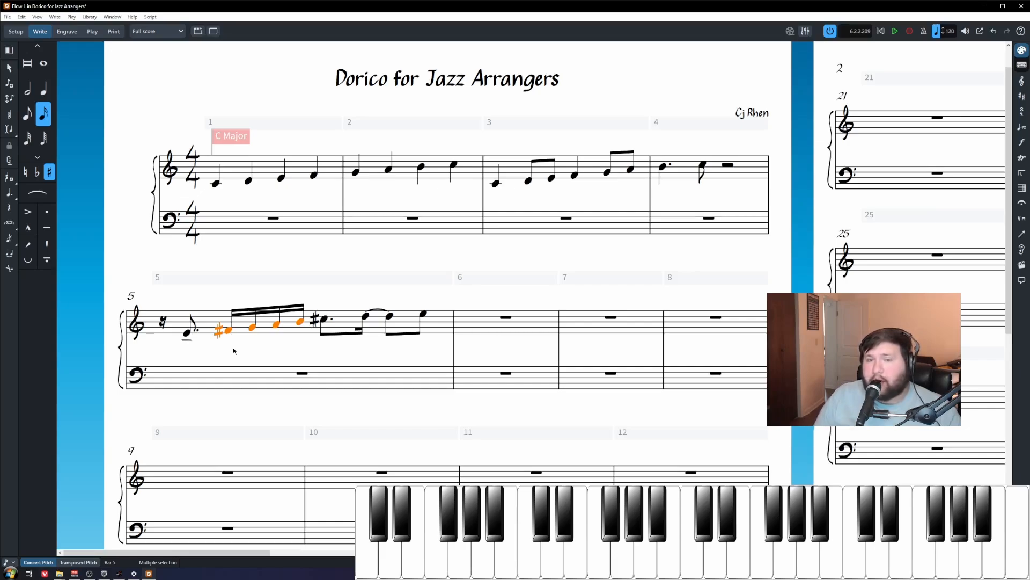
key("s")
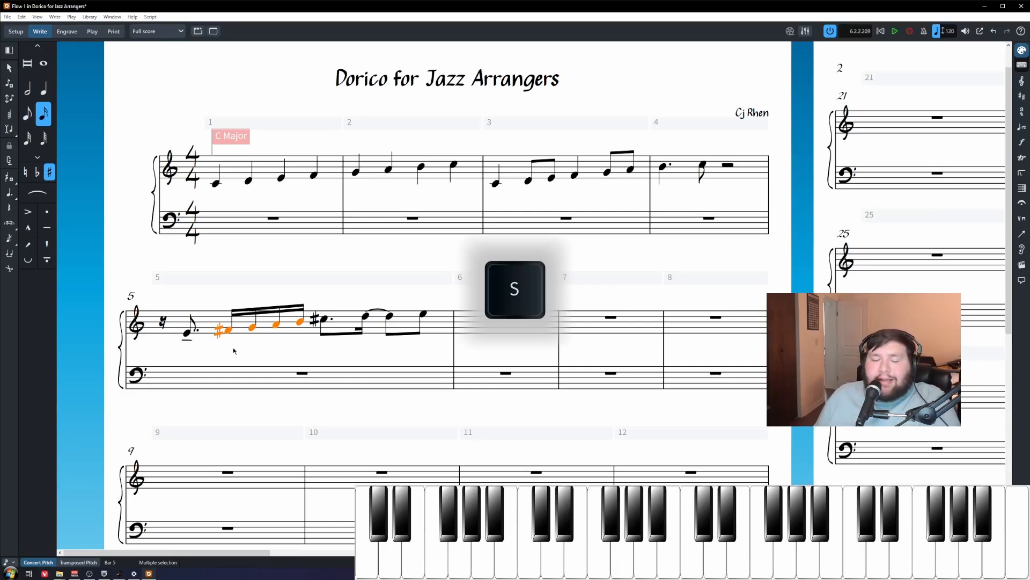
key("s")
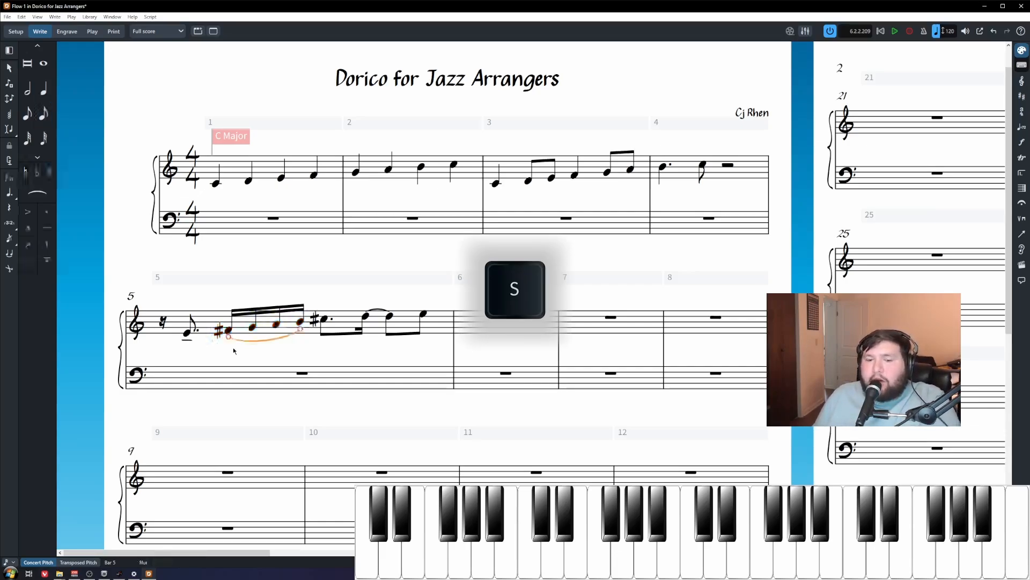
left_click(324, 319)
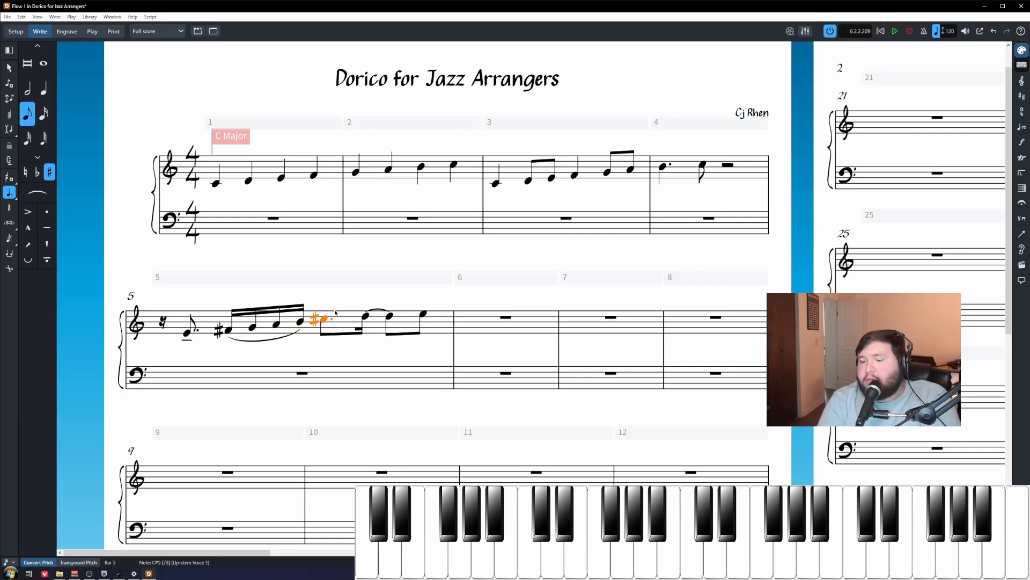
Step: Put a staccato on the dotted C♯ and an accent on the closing E5 in bar 5
key("bracketright")
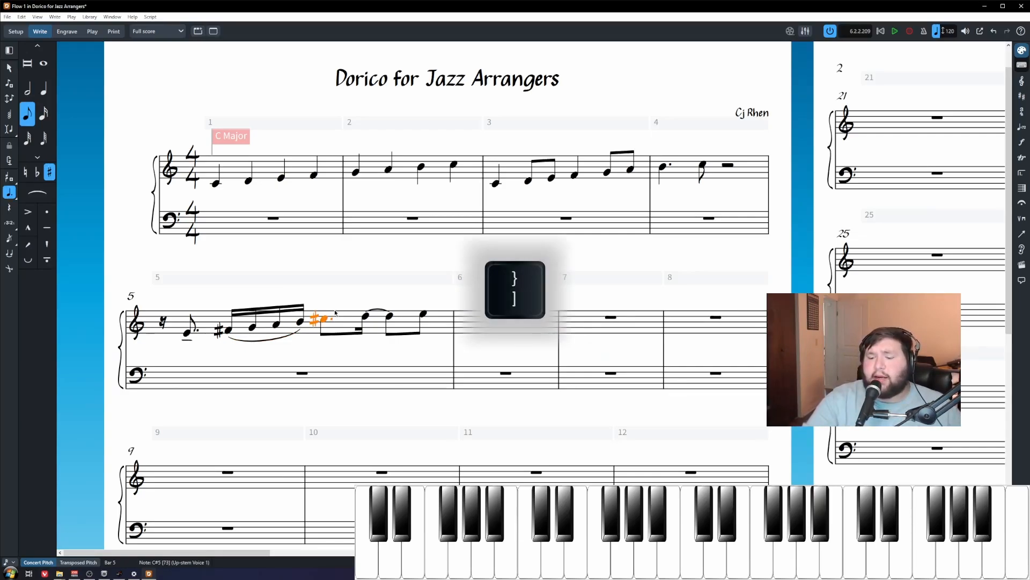
key("bracketright")
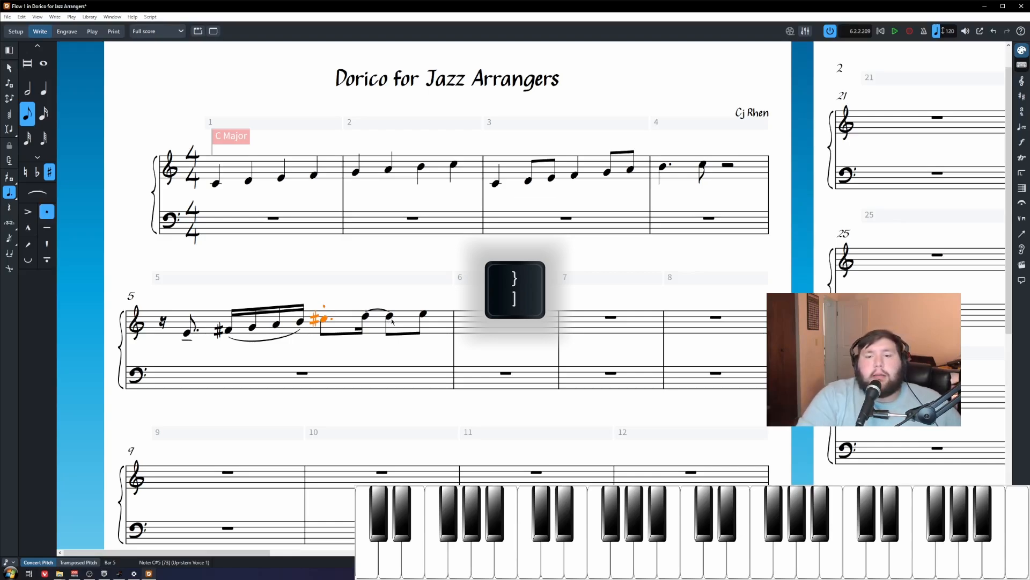
left_click(424, 315)
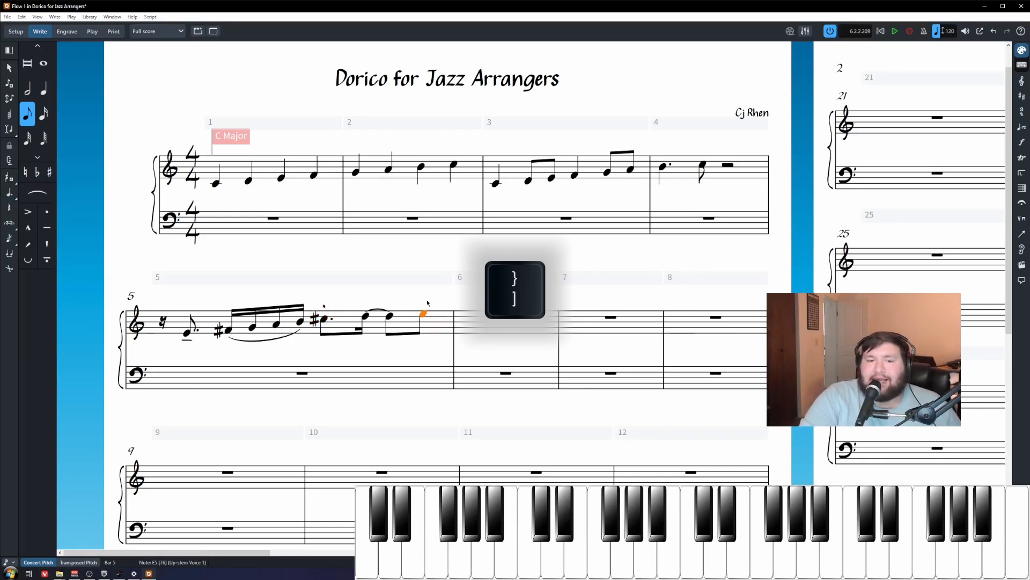
key("bracketleft")
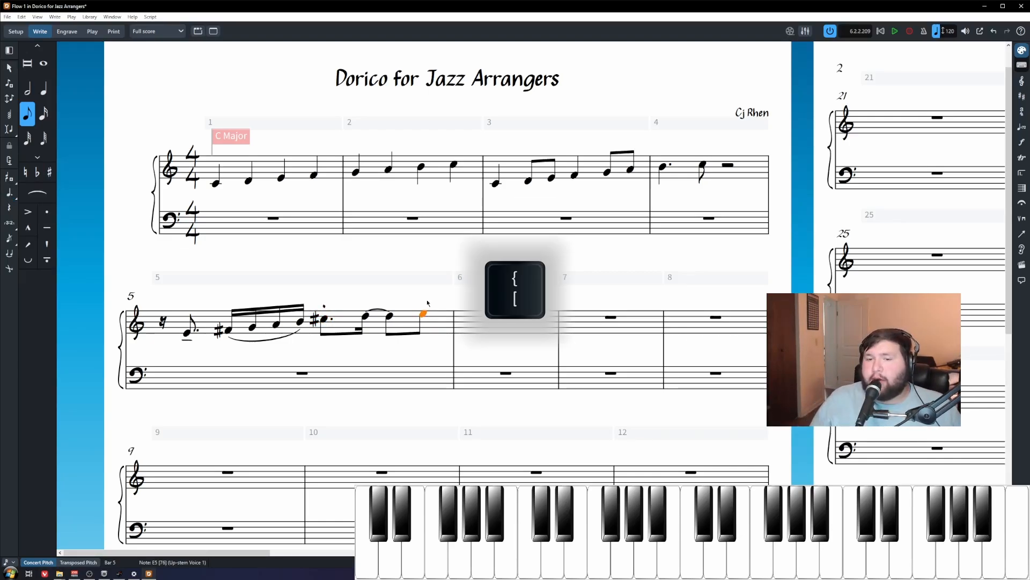
key("bracketleft")
left_click(198, 349)
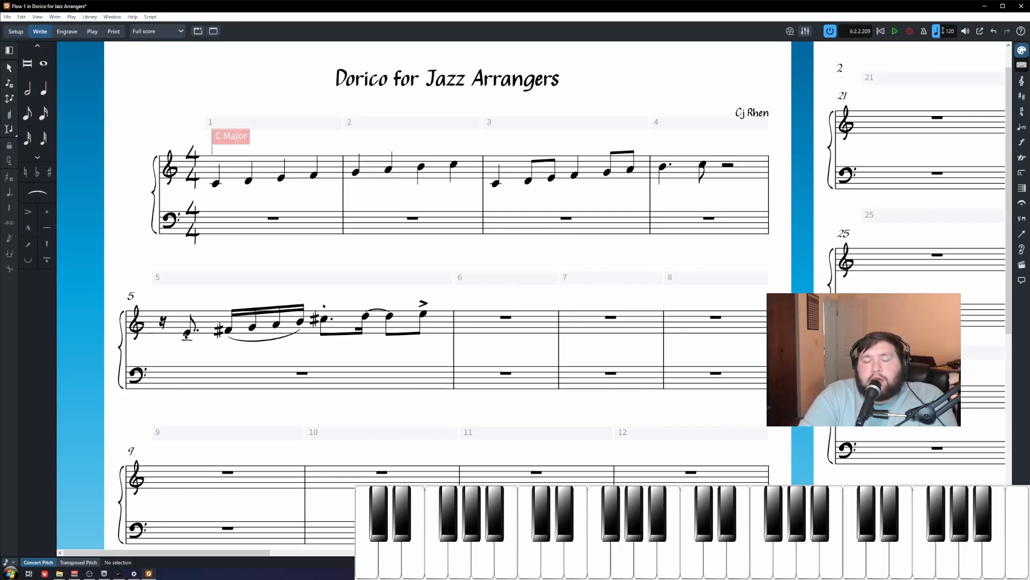
left_click(505, 319)
Step: Enter a quarter-note E4 at the start of bar 6
key("shift+n")
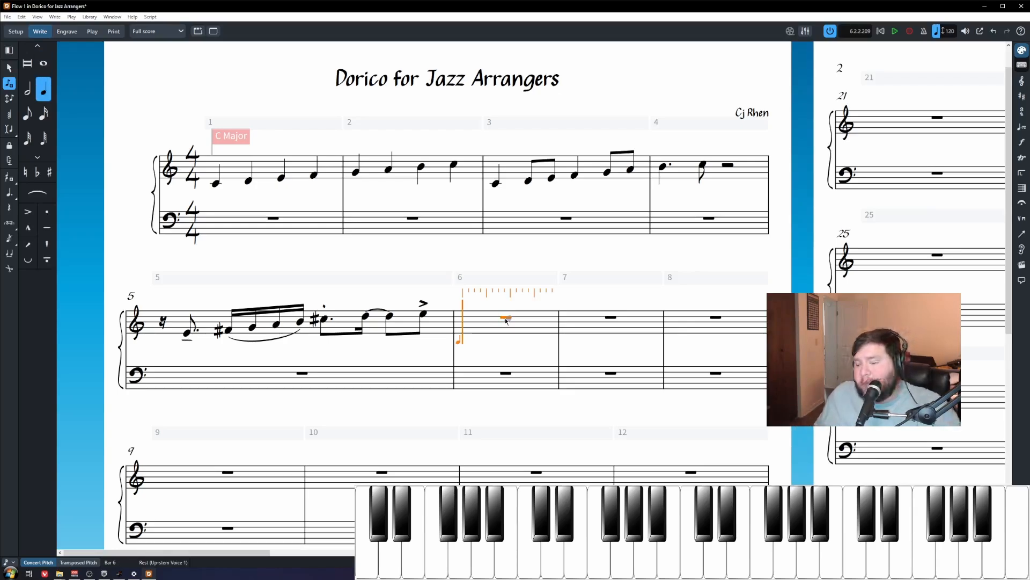
key("Escape")
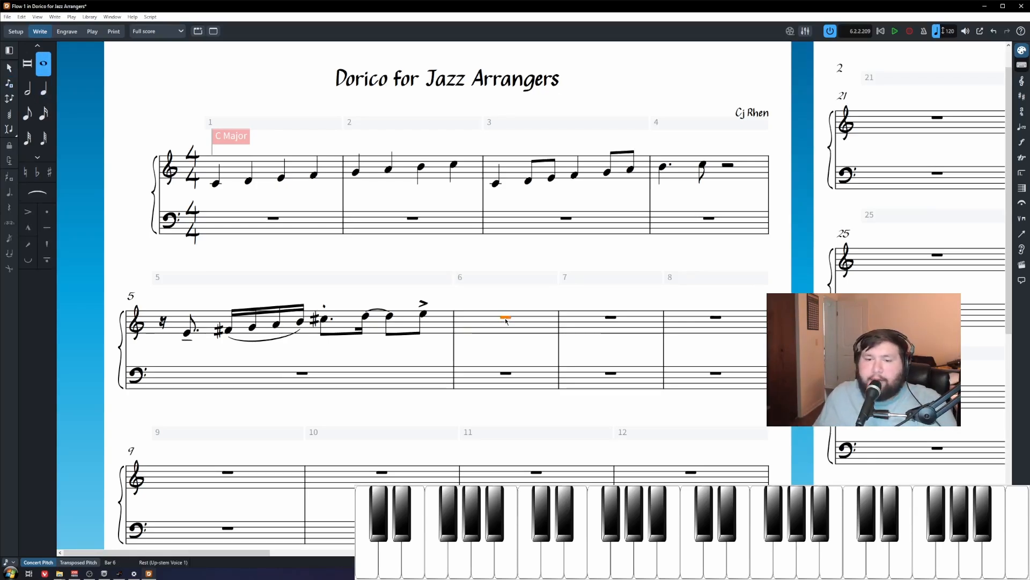
key("shift+n")
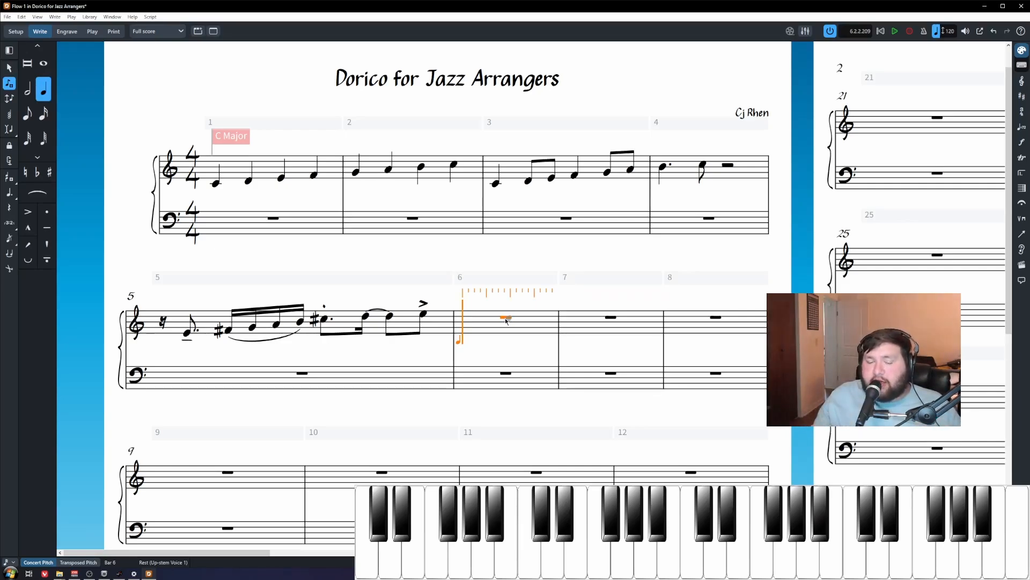
key("Escape")
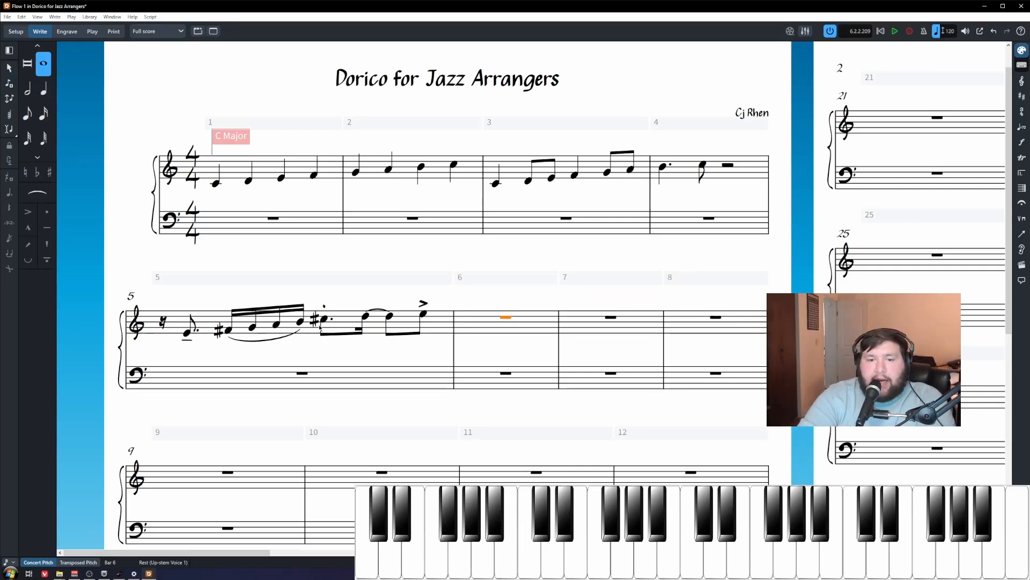
left_click(323, 320)
key("shift+n")
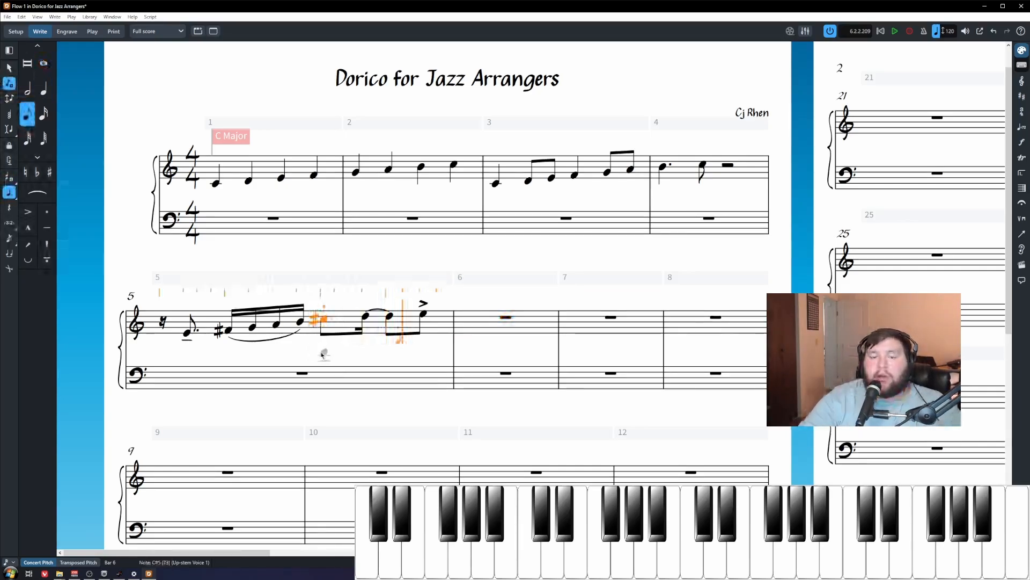
key("Right")
key("Right")
key("Right")
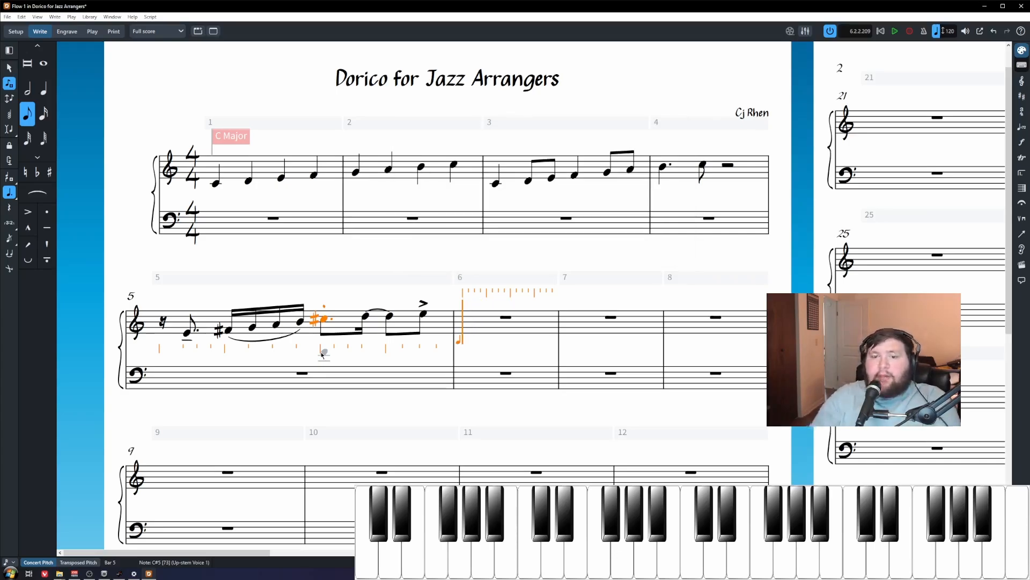
key("6")
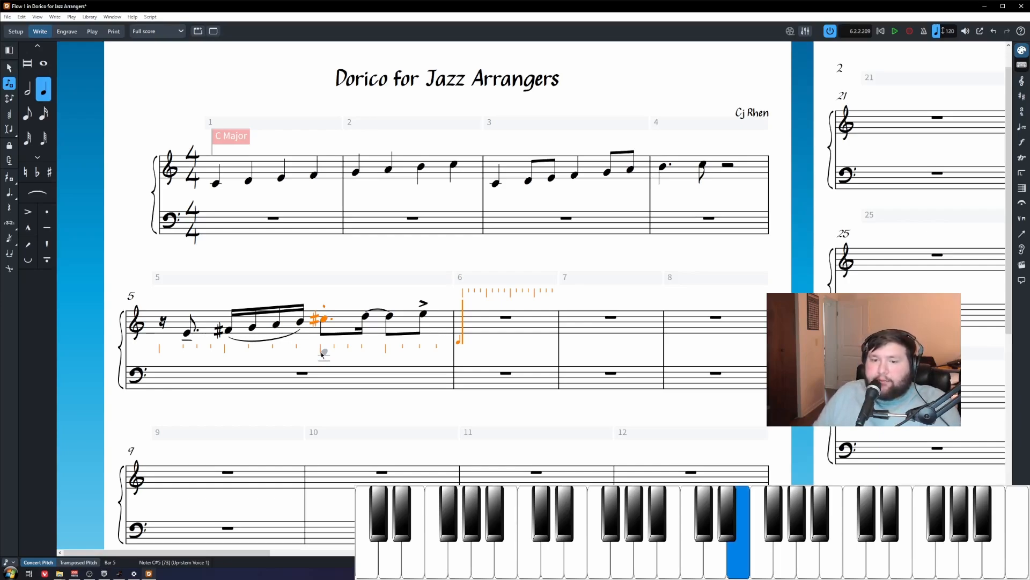
key("Escape")
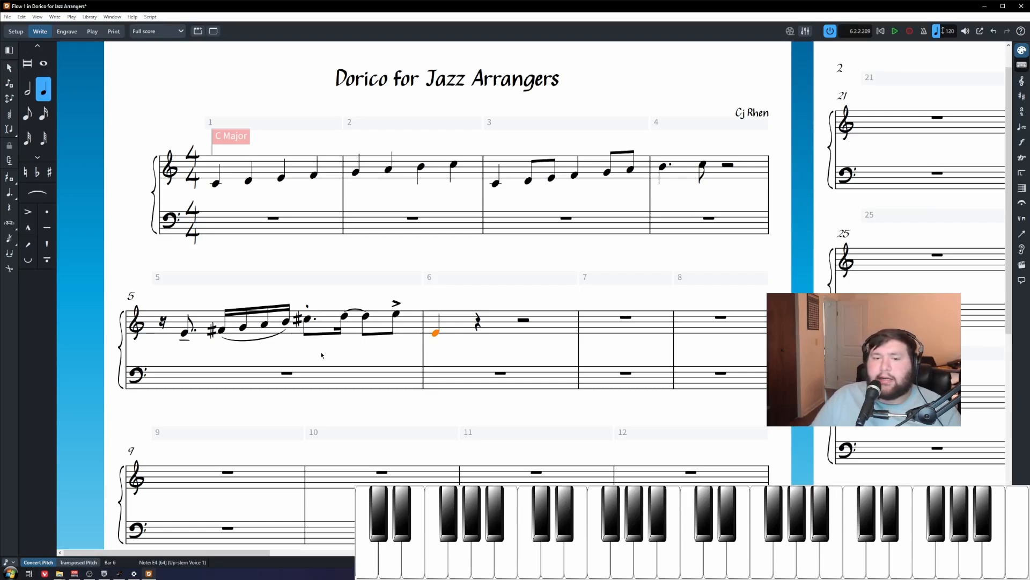
Step: Add a marcato to the new quarter-note E4
key("apostrophe")
left_click(322, 356)
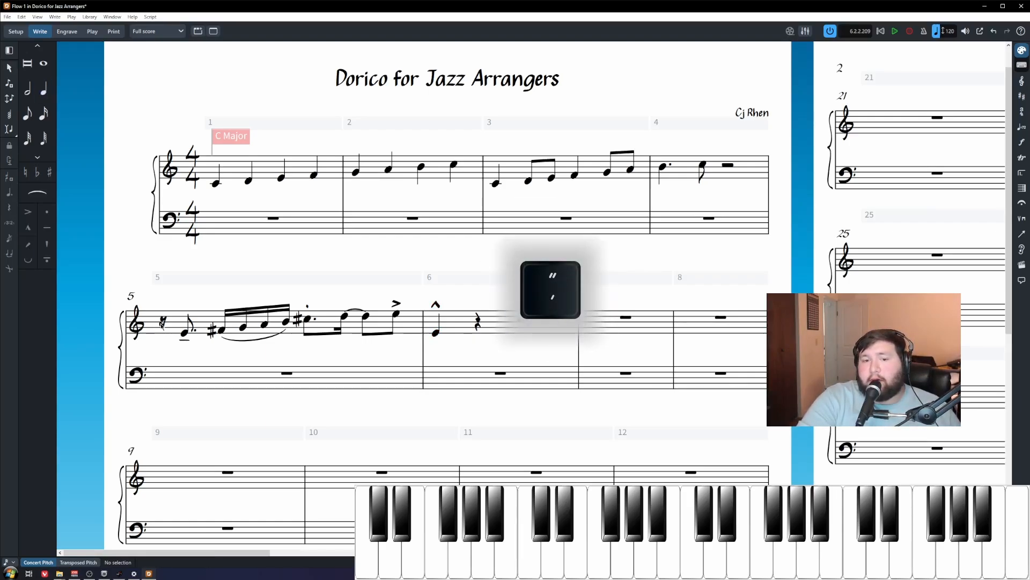
left_click(162, 323)
key("p")
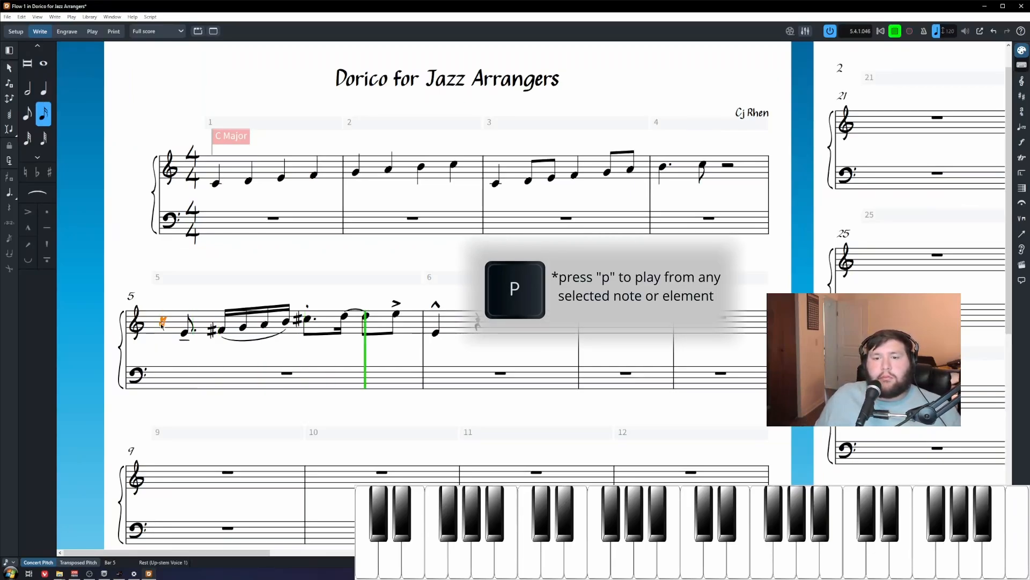
key("space")
key("Escape")
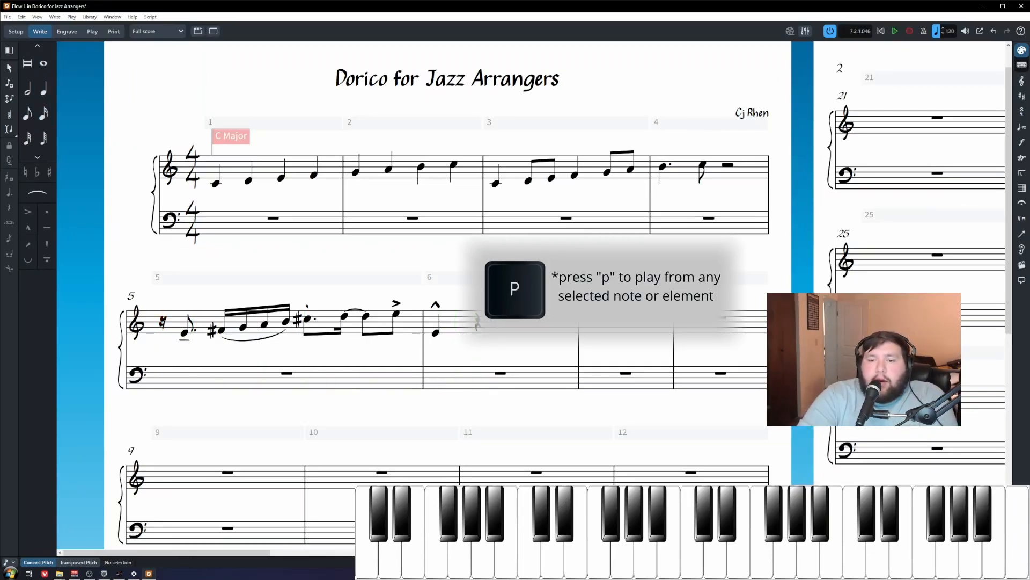
left_click(476, 323)
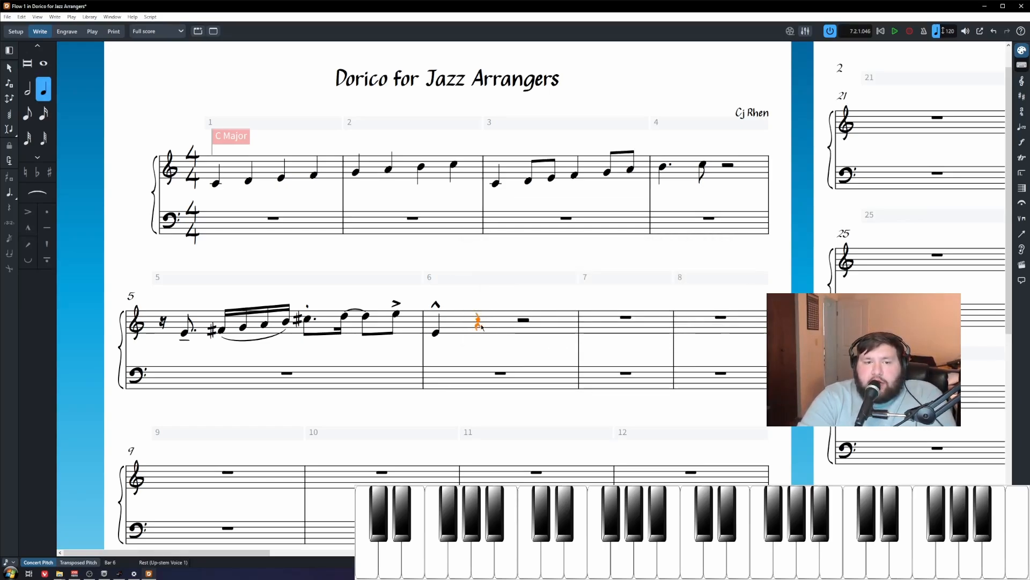
left_click(523, 321)
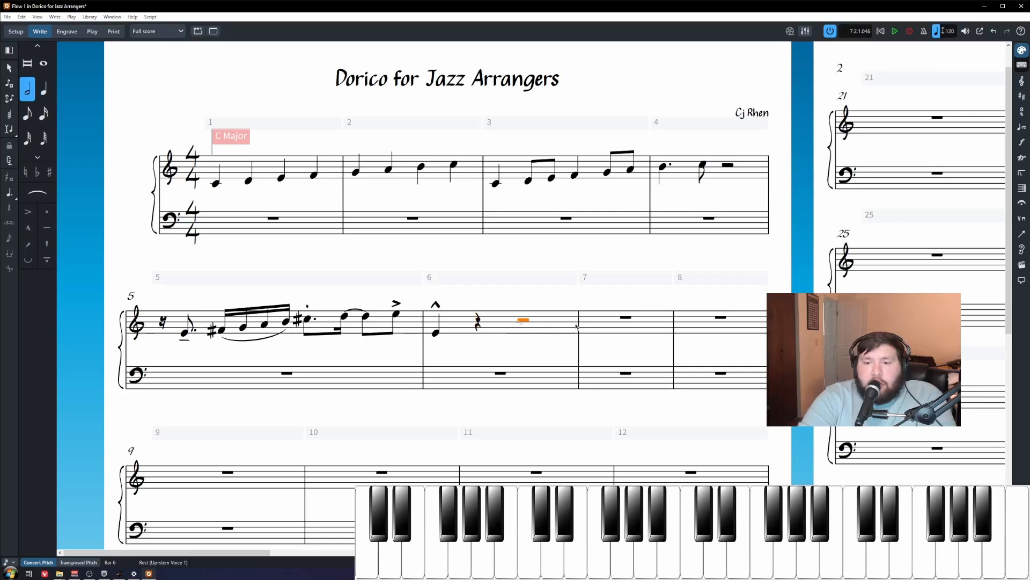
left_click(627, 318)
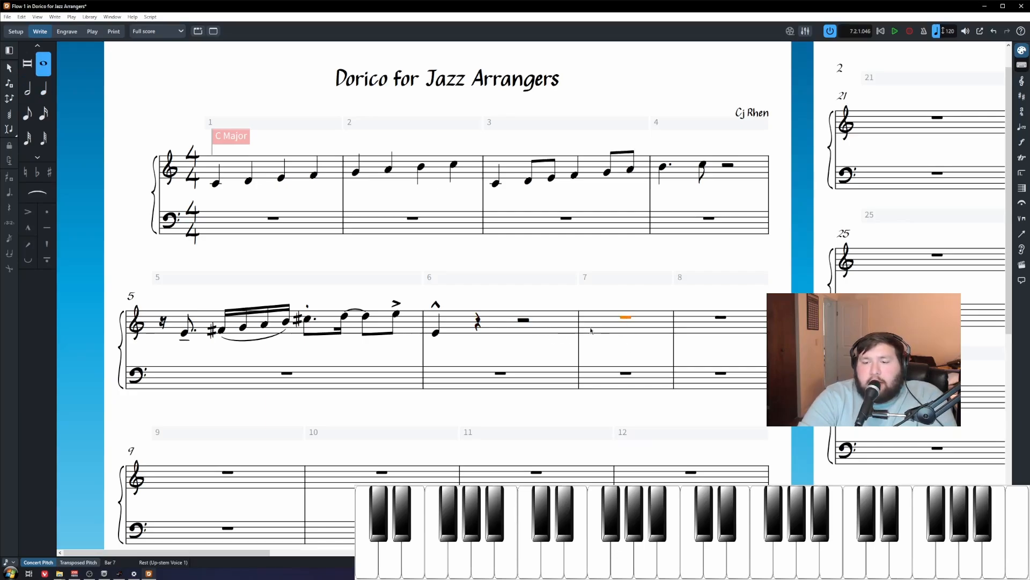
left_click(478, 323)
left_click(415, 340)
key("shift+n")
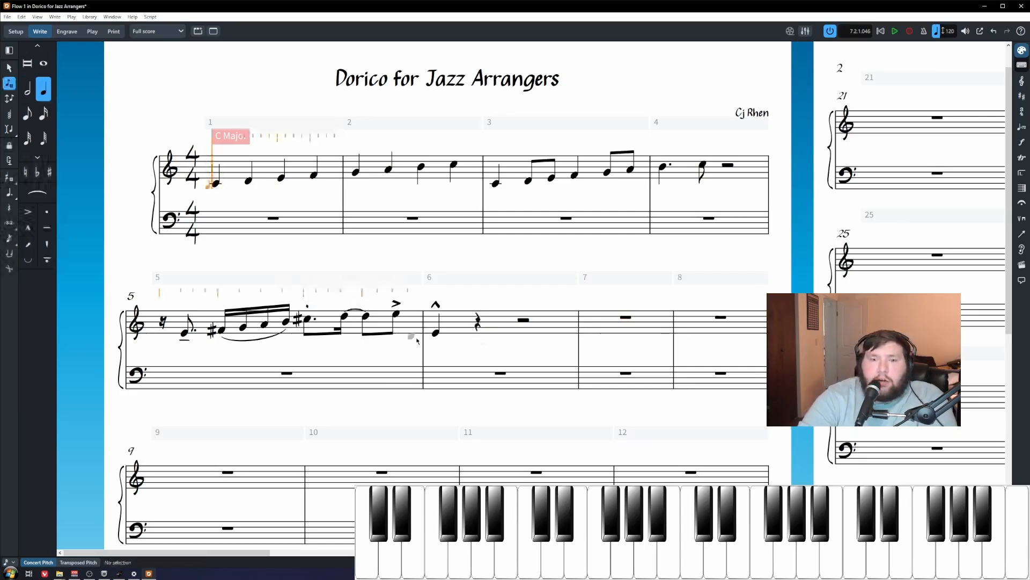
key("Escape")
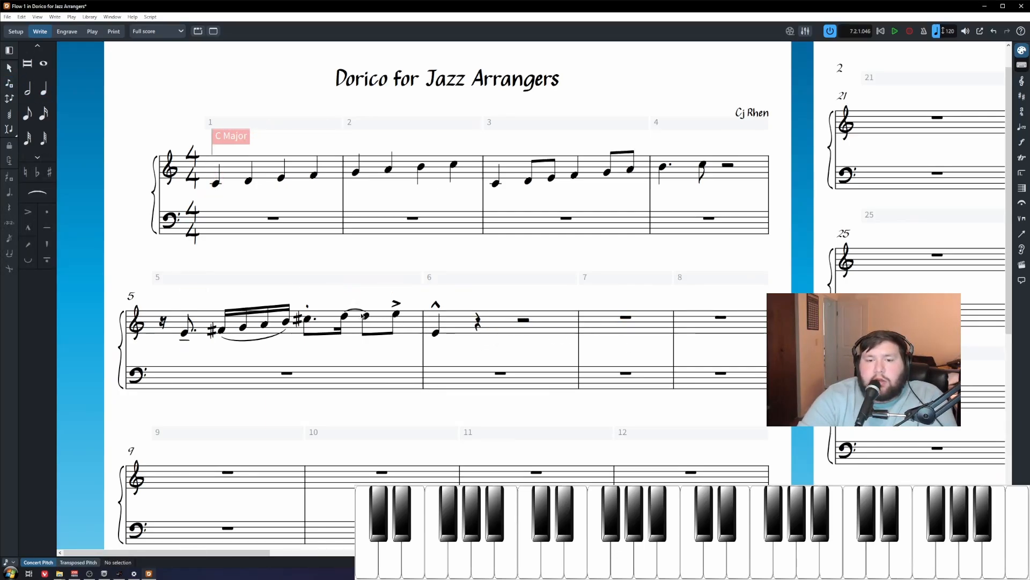
Step: Start an eighth-note triplet in bar 6 right after the marcato E4
left_click(309, 322)
key("shift+n")
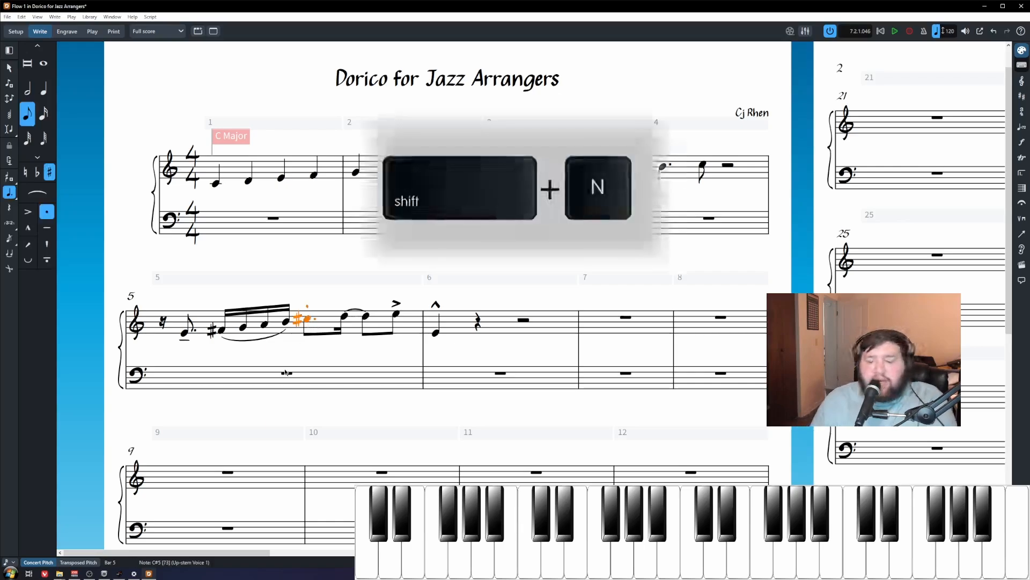
key("Right")
key("Right")
key("Right")
key("Right")
key("Right")
key("Right")
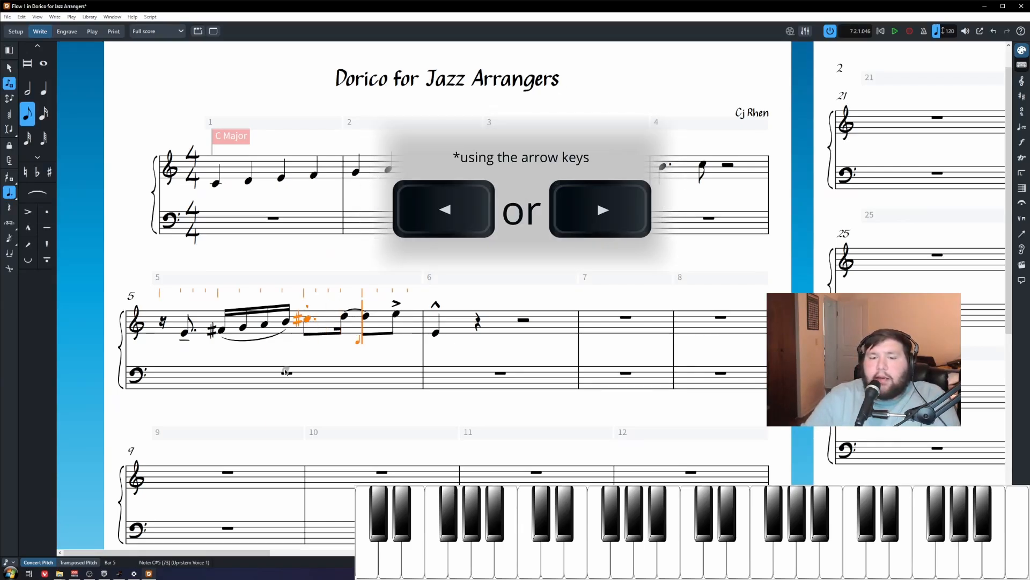
key("Right")
key("Right")
key("Right")
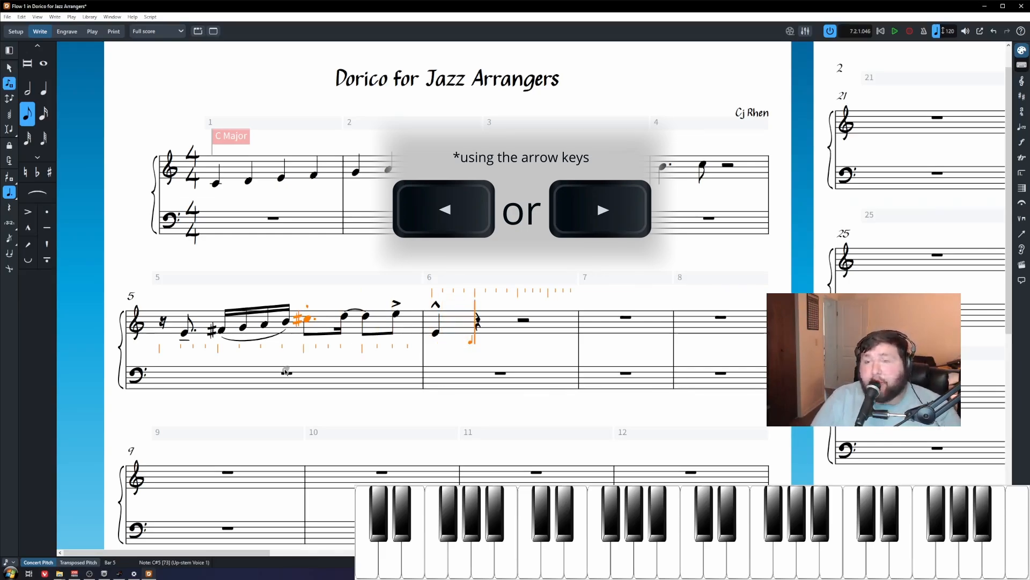
key("6")
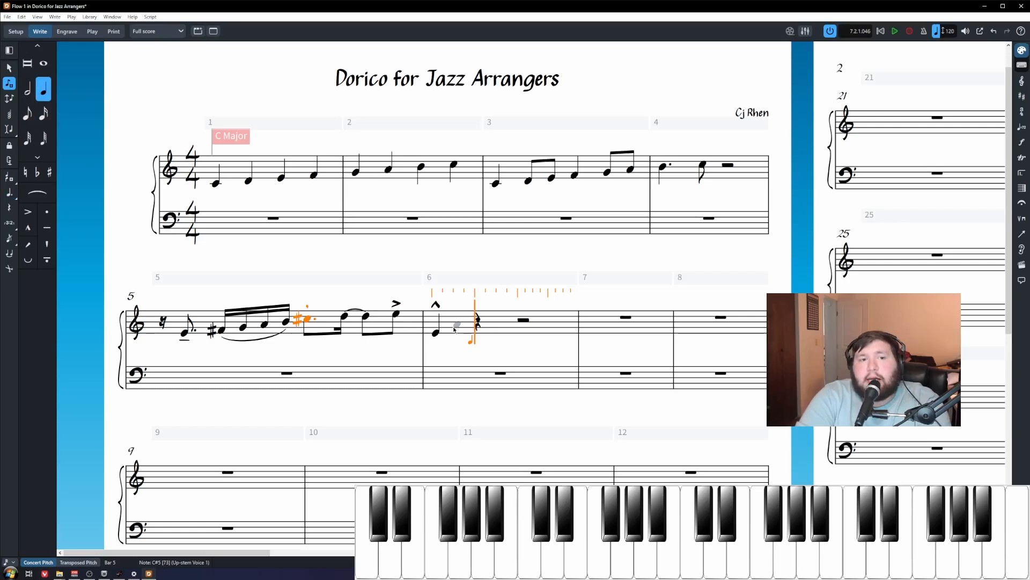
key("5")
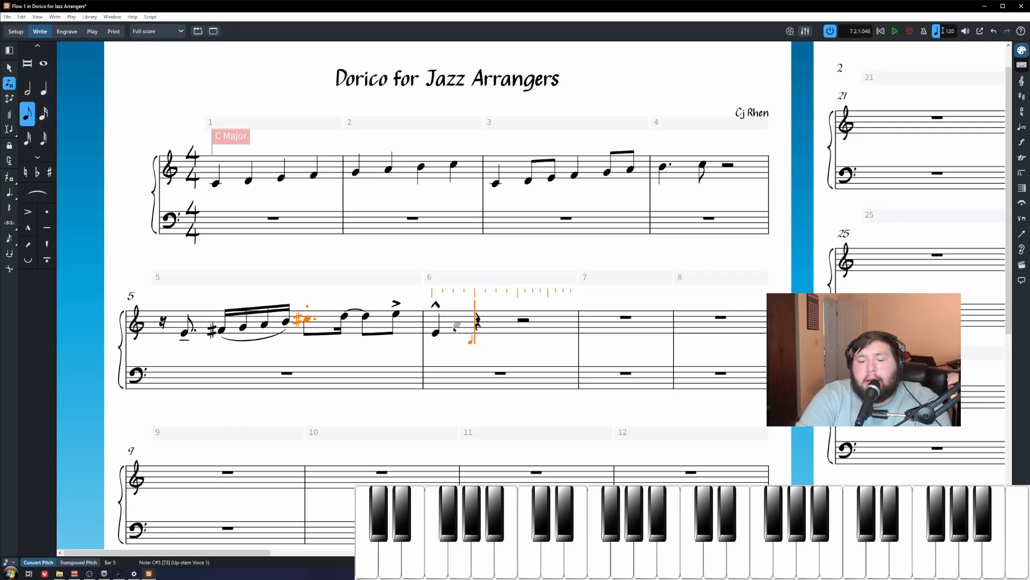
key("5")
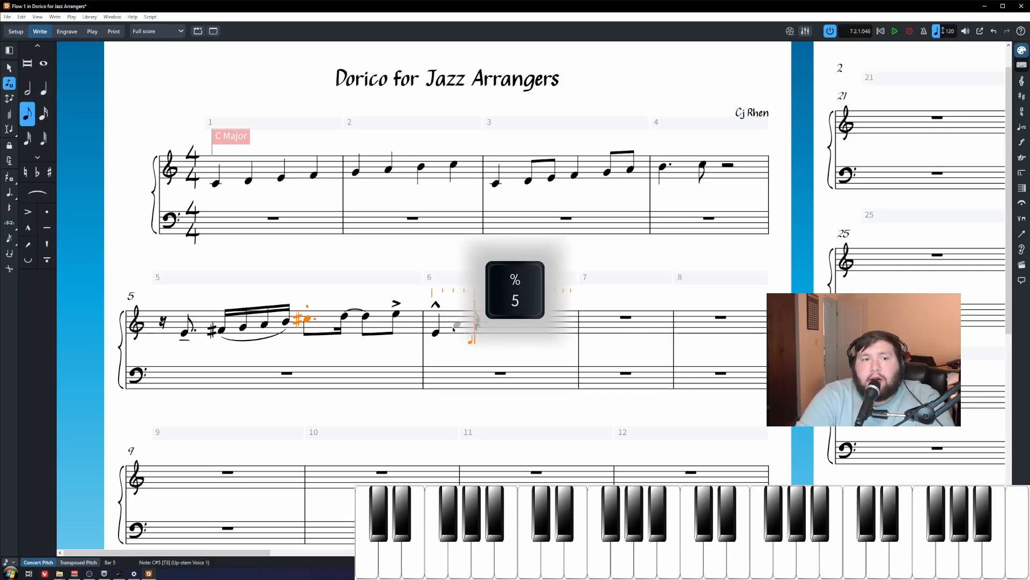
left_click(8, 223)
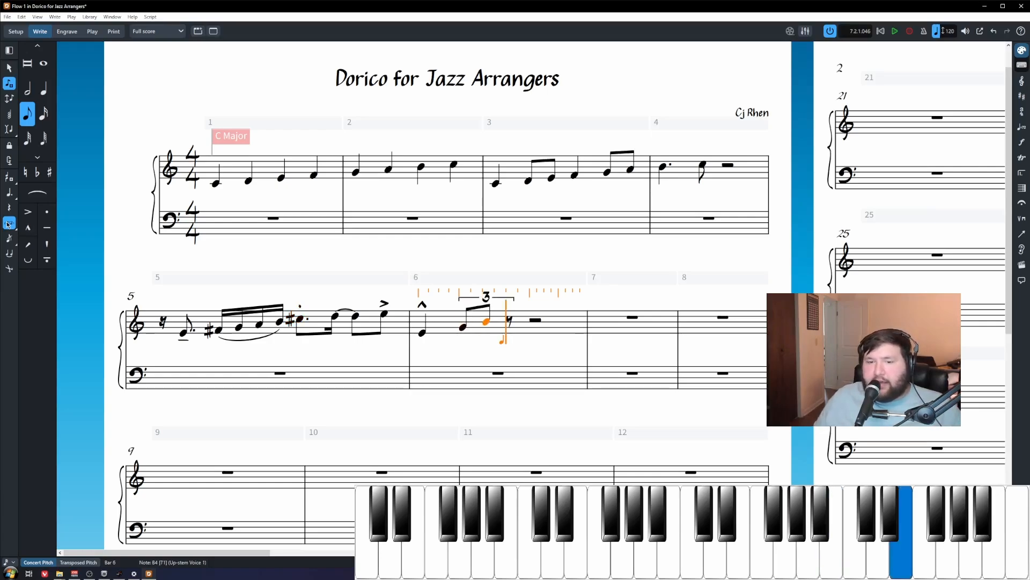
Step: Resume note input at the leftover rest in bar 6 after the eighth-note triplet
key("Escape")
left_click(537, 321)
key("Return")
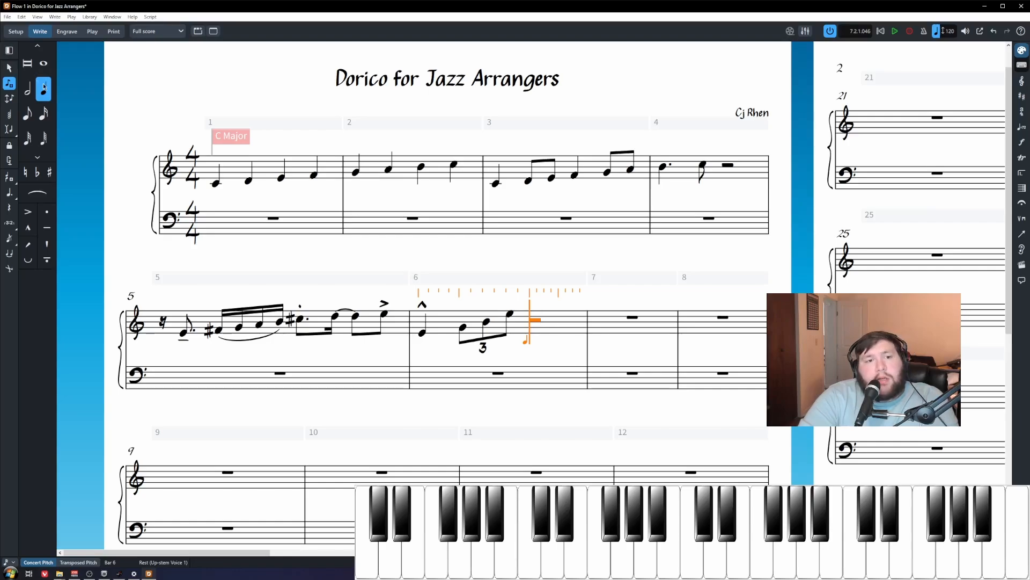
key("shift+n")
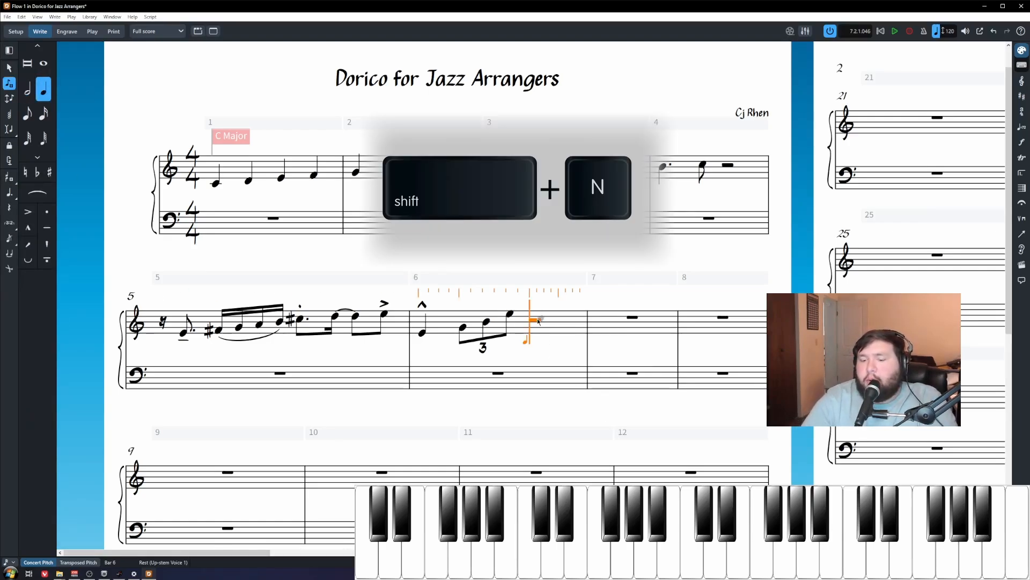
key("Left")
key("Left")
key("Right")
key("Right")
key("Right")
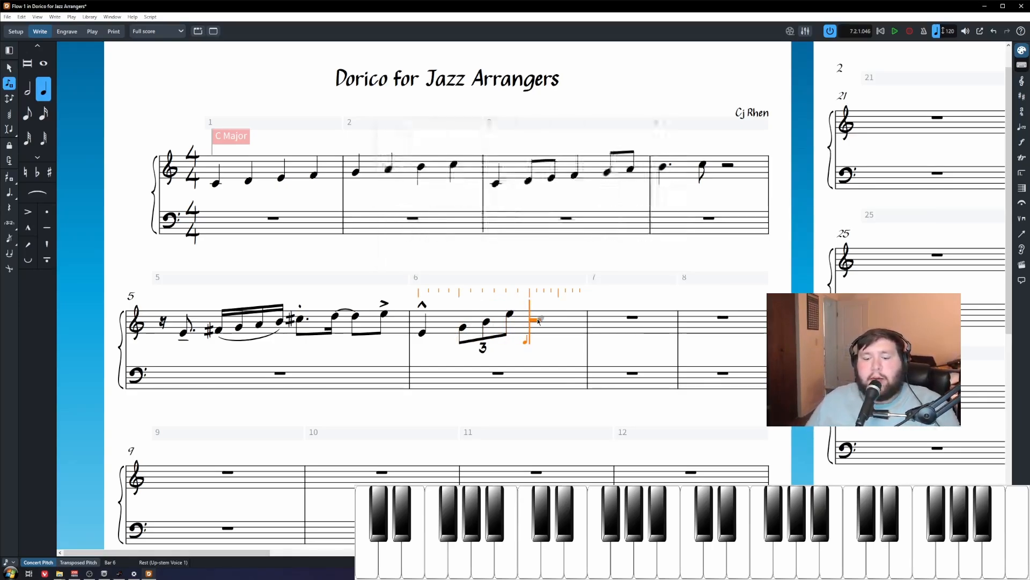
Step: Enter a quarter-note triplet G, F♯, E to fill the rest of bar 6
key("5")
key("6")
key("7")
key("8")
key("7")
key("6")
key("5")
key("4")
key("3")
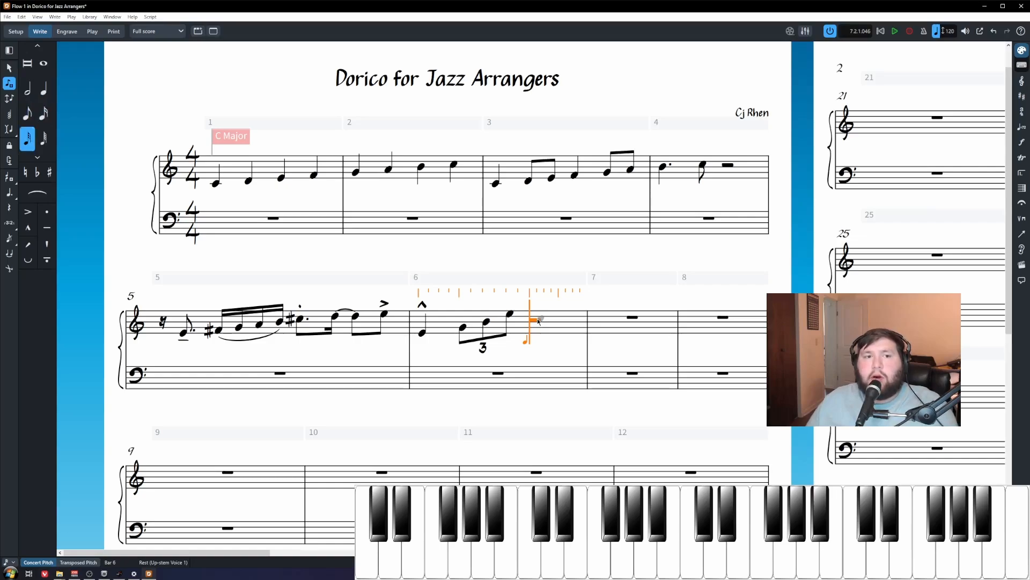
key("4")
key("5")
key("6")
key("7")
key("6")
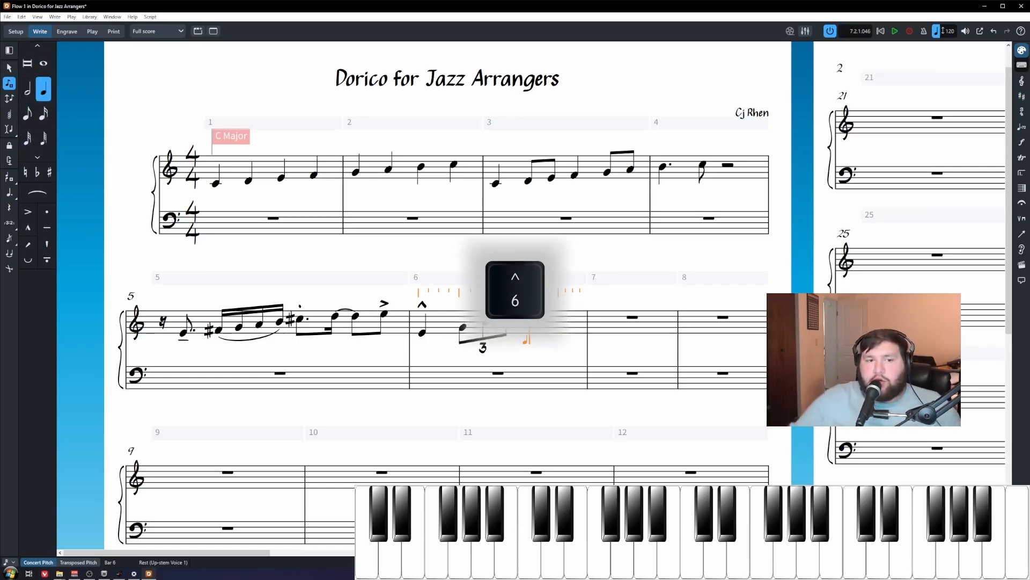
left_click(10, 223)
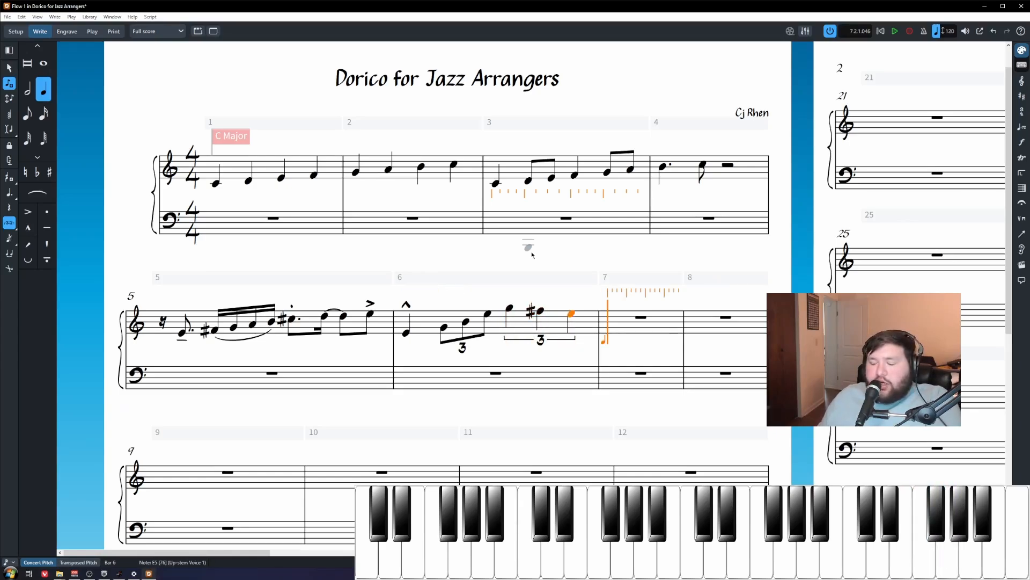
key("Escape")
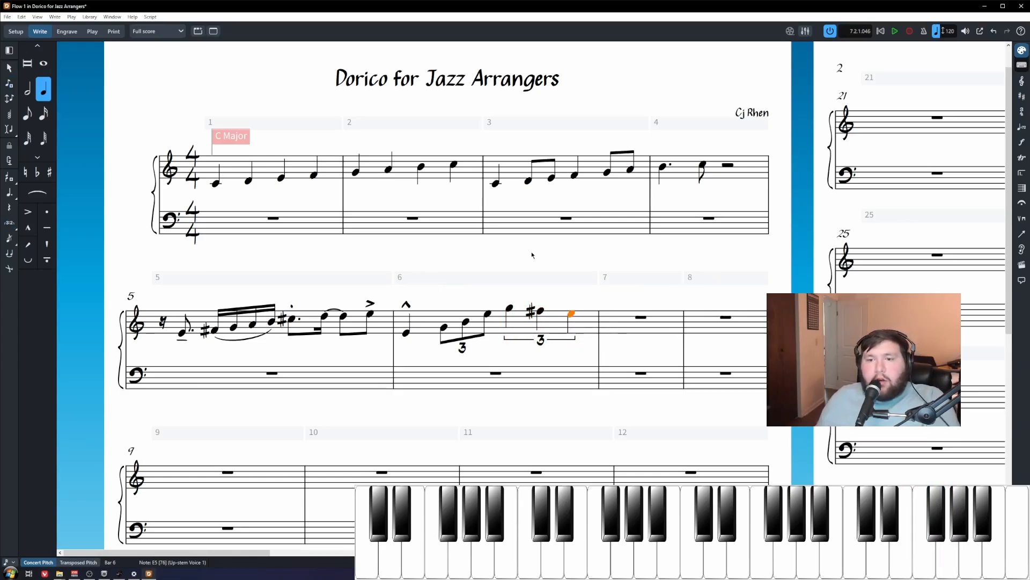
Step: Enter a D♯5 whole note in place of the bar 7 rest
left_click(642, 317)
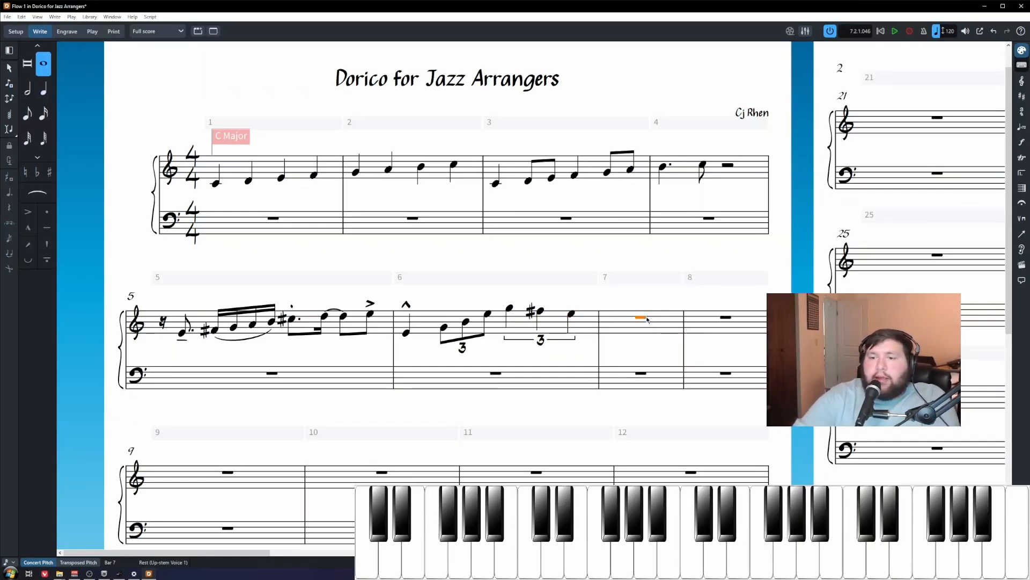
key("shift+n")
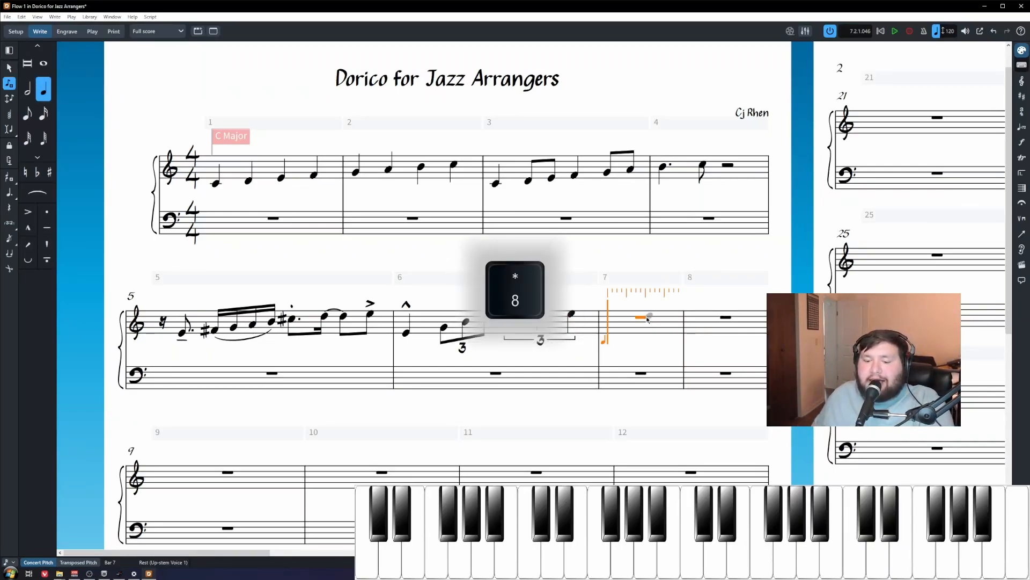
key("8")
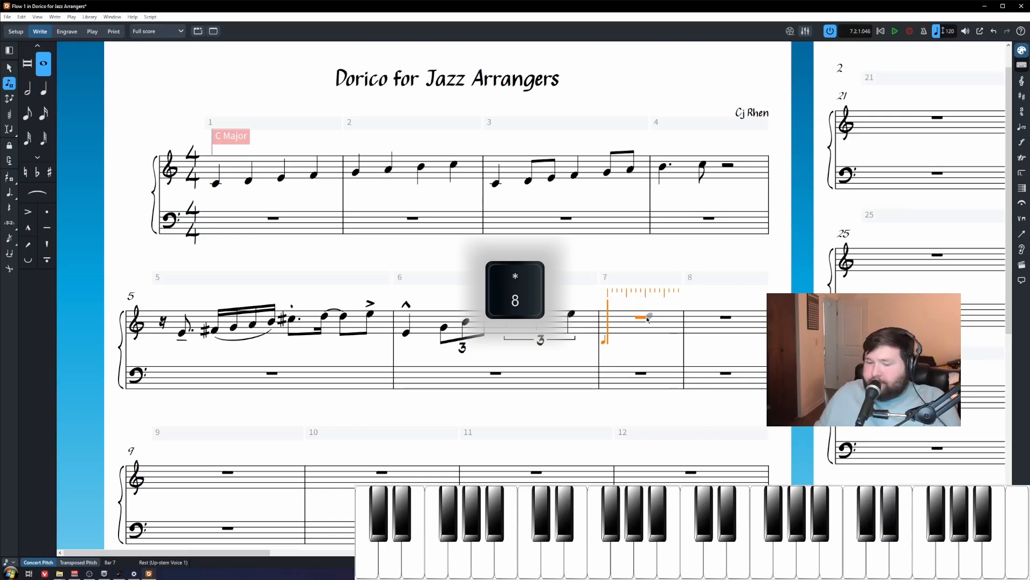
key("equal")
key("d")
key("Escape")
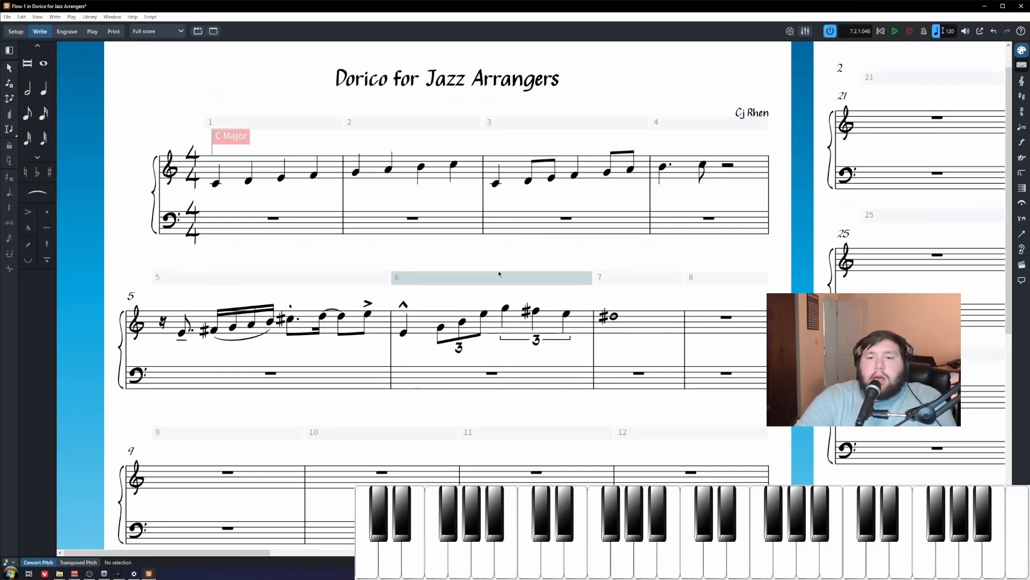
Step: Slur the three notes of the eighth-note triplet in bar 6
left_click(440, 327)
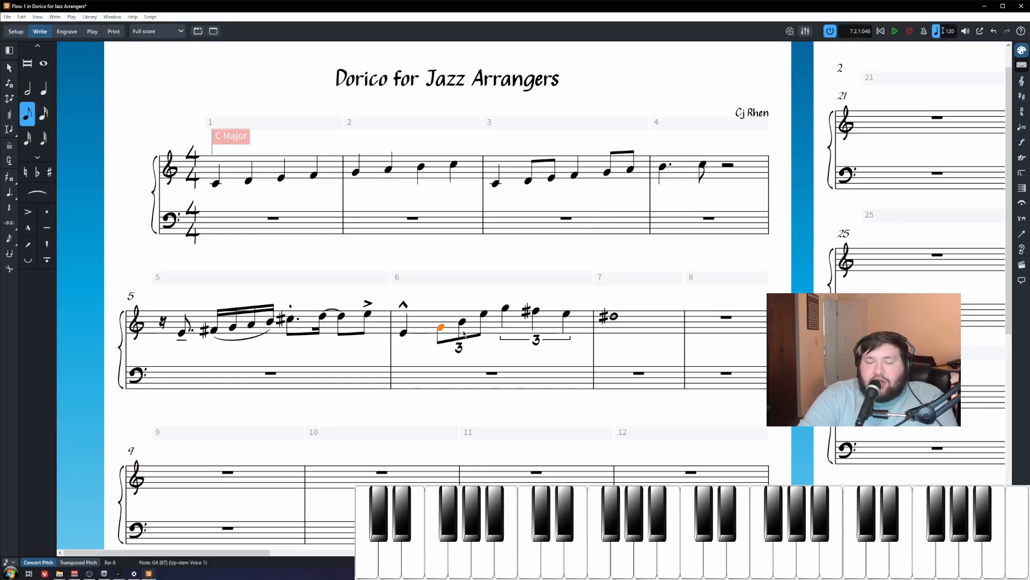
left_click(483, 315, "shift")
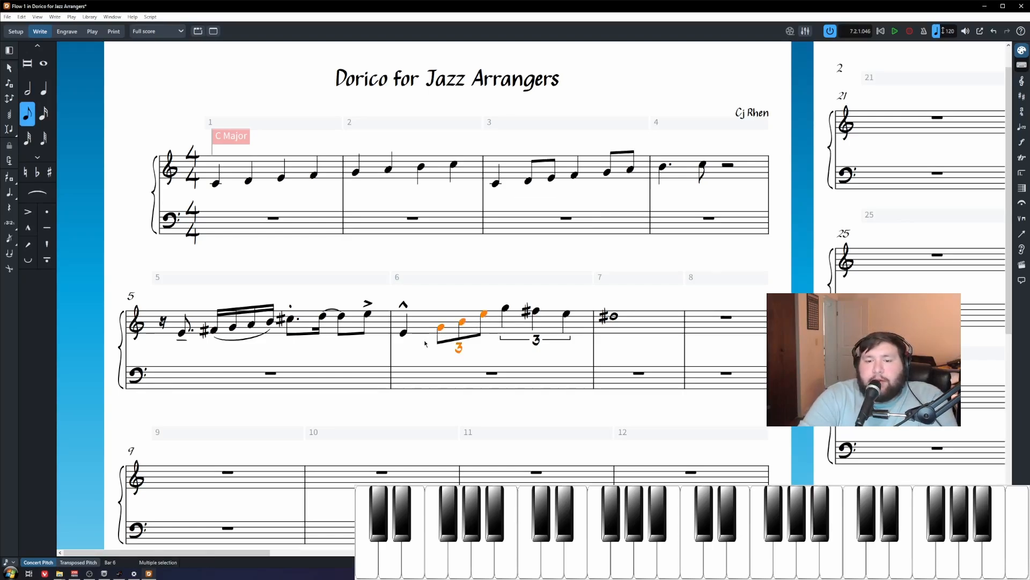
left_click(440, 328)
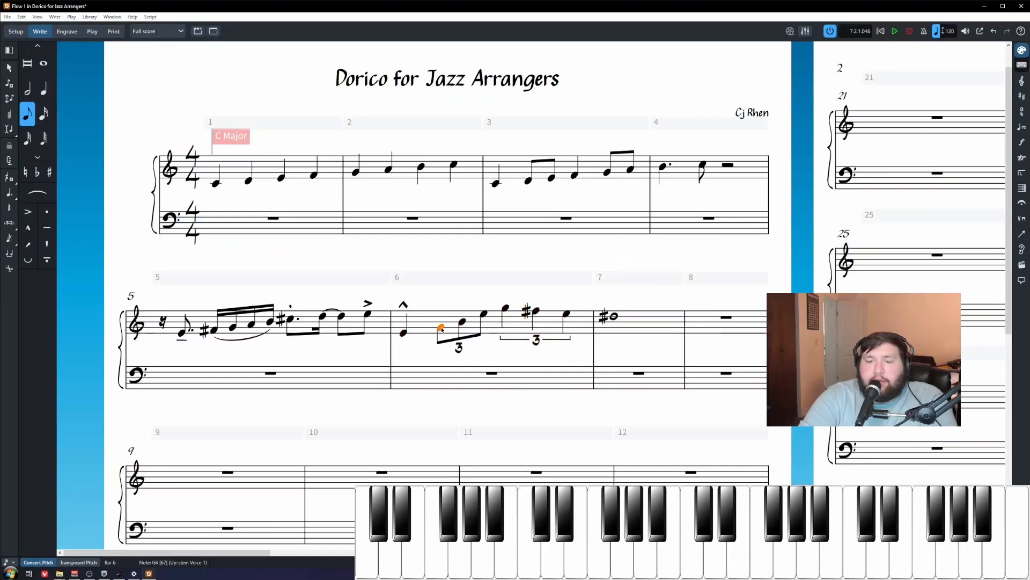
left_click(484, 315, "shift")
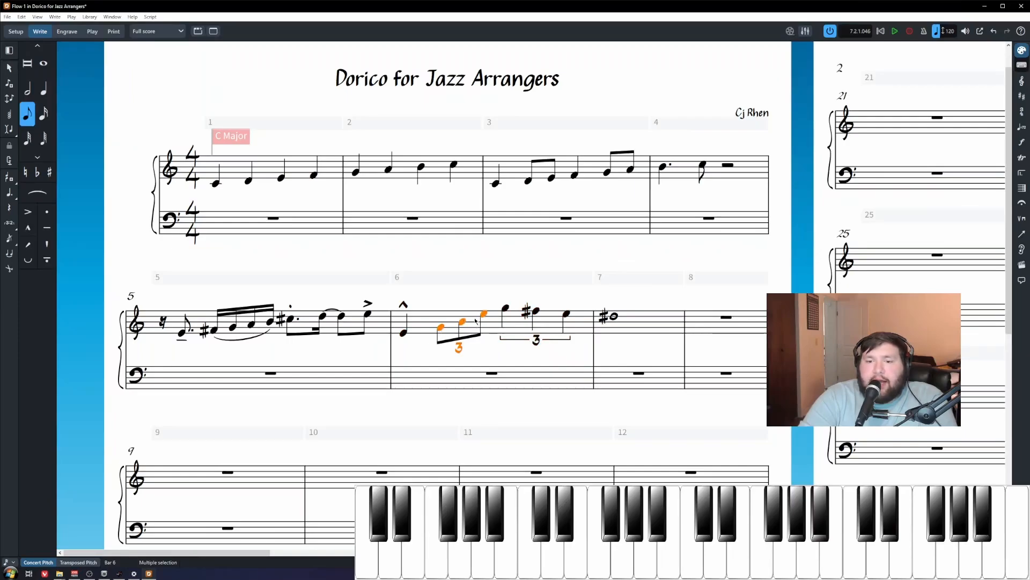
key("Escape")
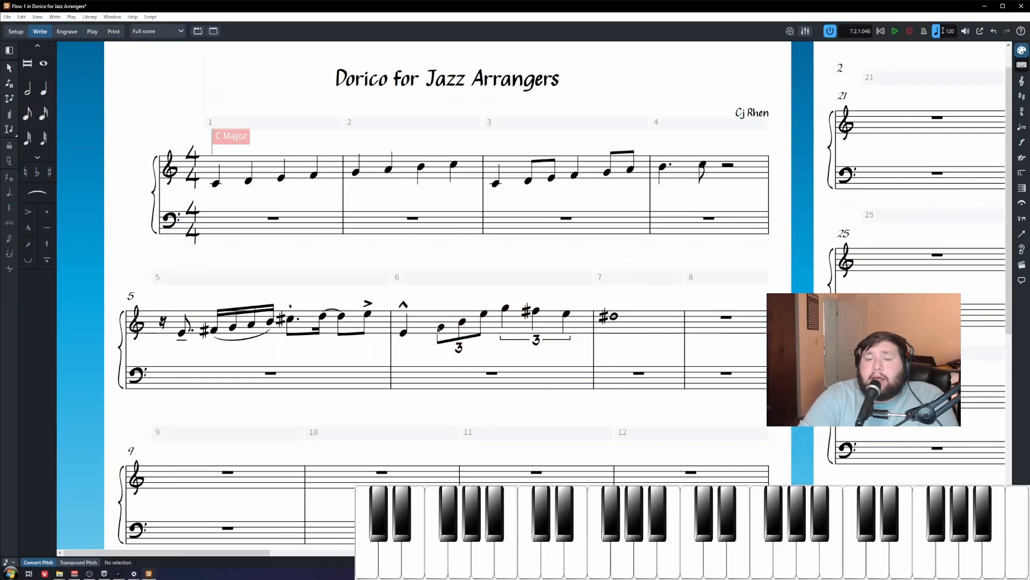
left_click(440, 327)
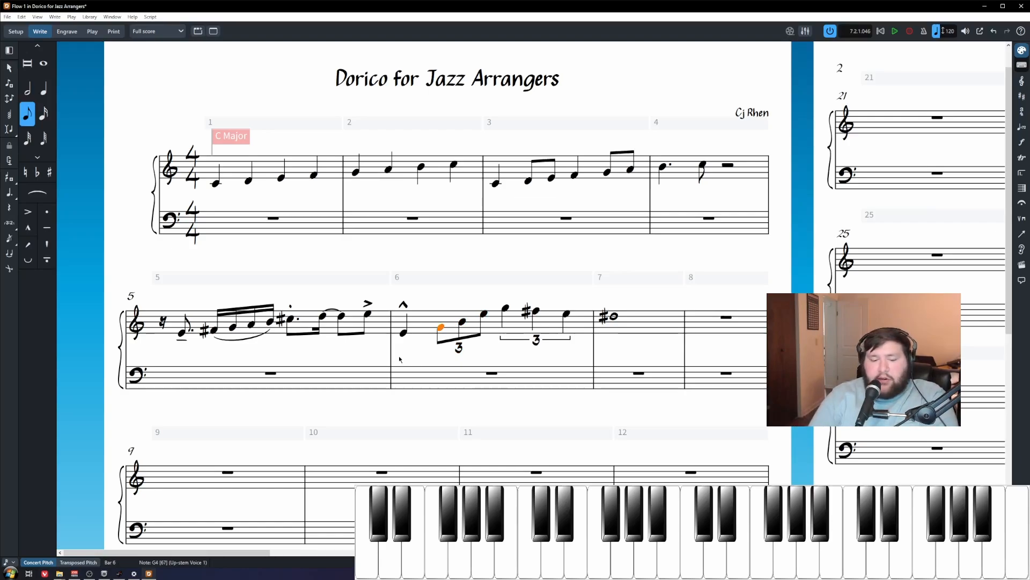
key("shift+Right")
key("shift+Right")
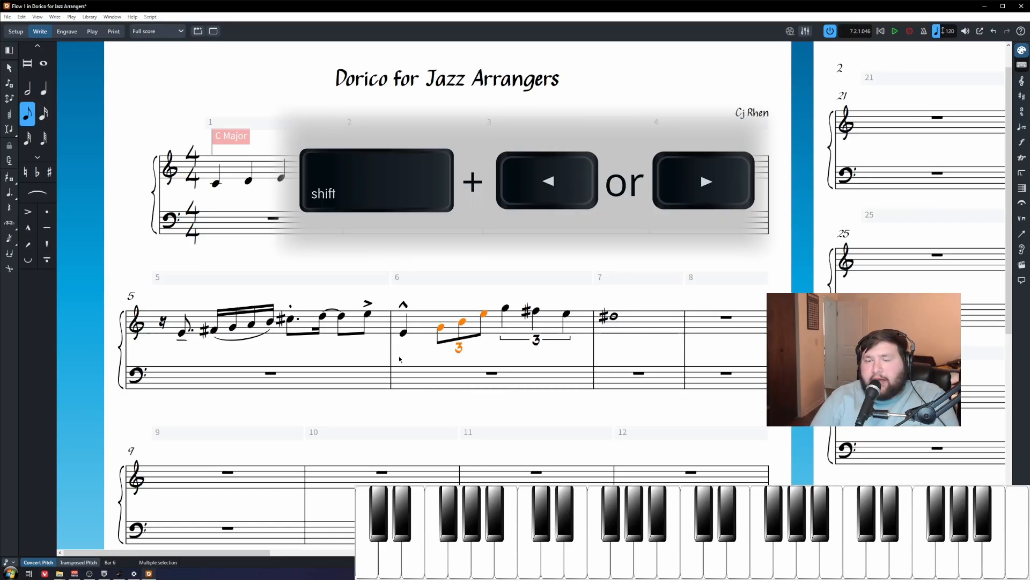
key("s")
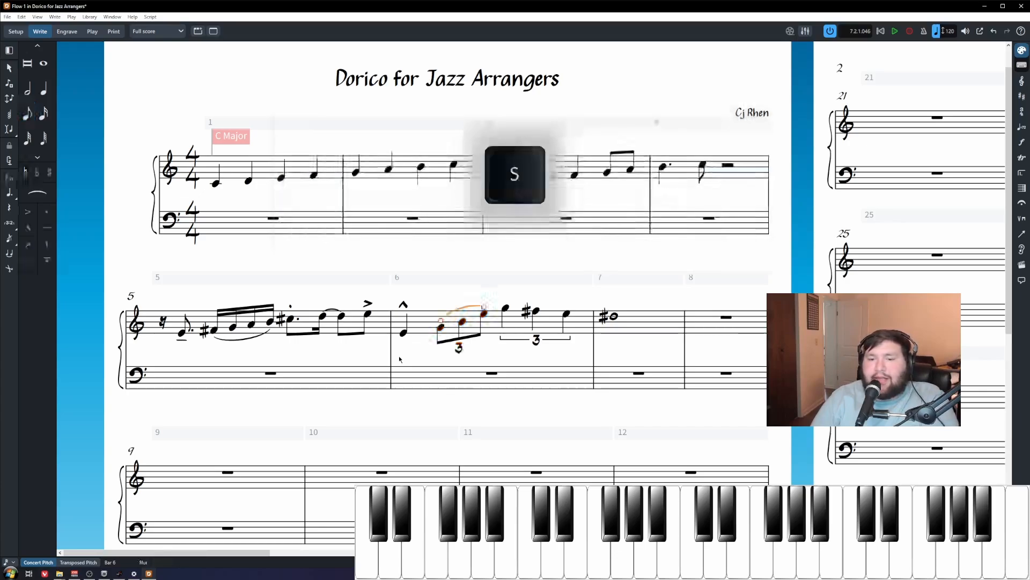
Step: Add tenuto marks to the quarter-note triplet notes in bar 6
left_click(506, 309)
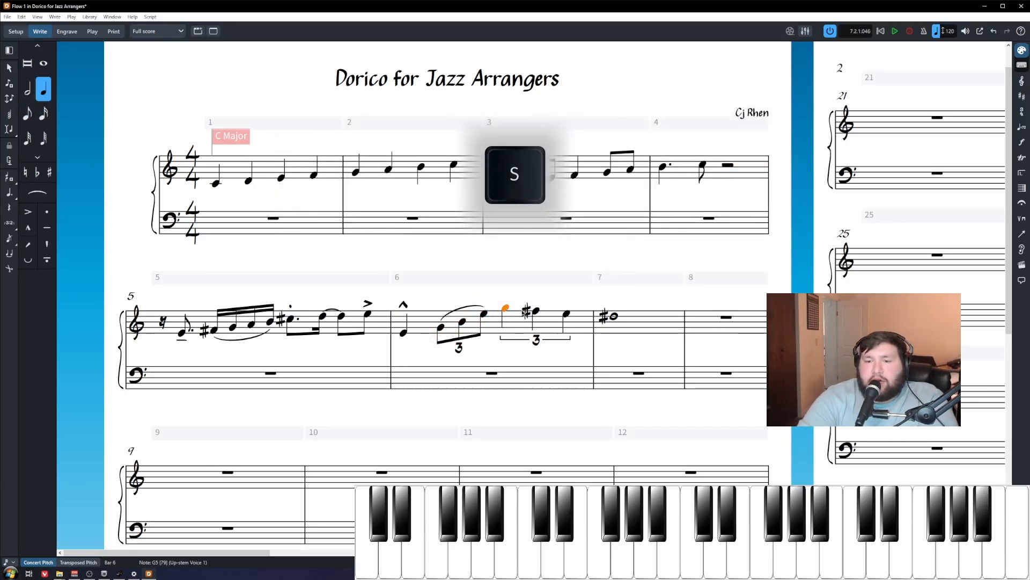
left_click(569, 316, "shift")
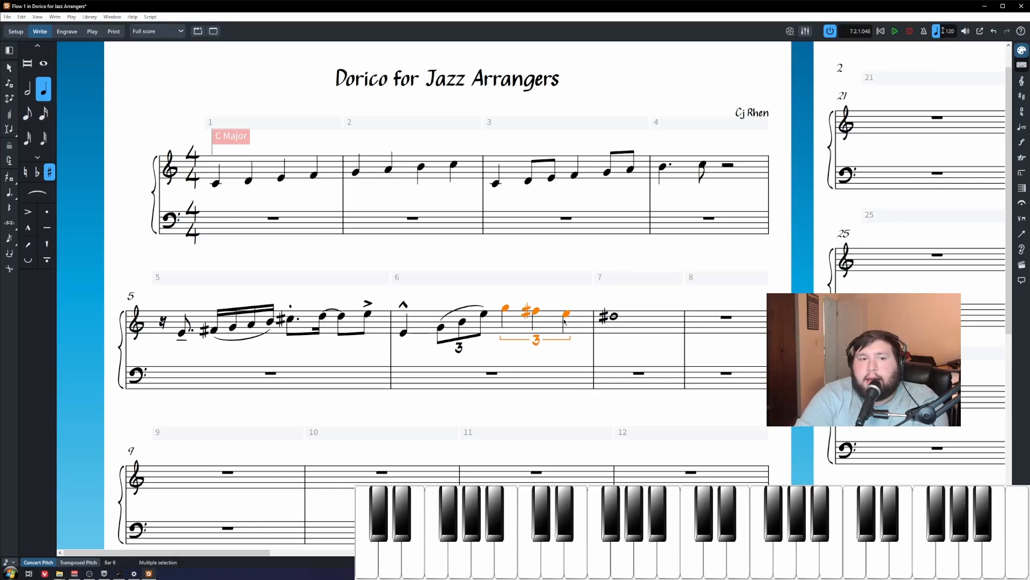
key("shift+3")
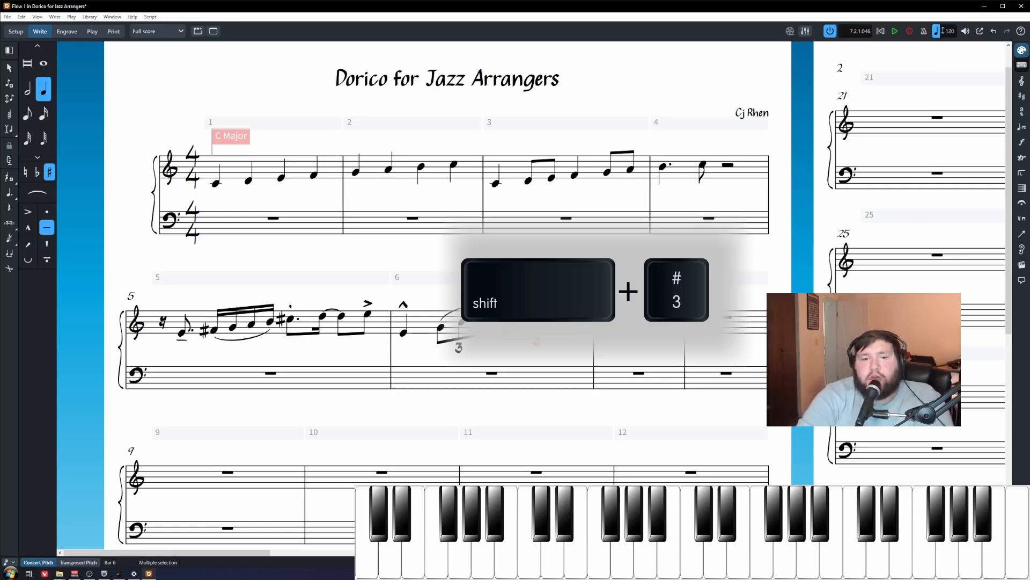
Step: Give the D♯5 whole note in bar 7 an accent
key("Escape")
left_click(614, 320)
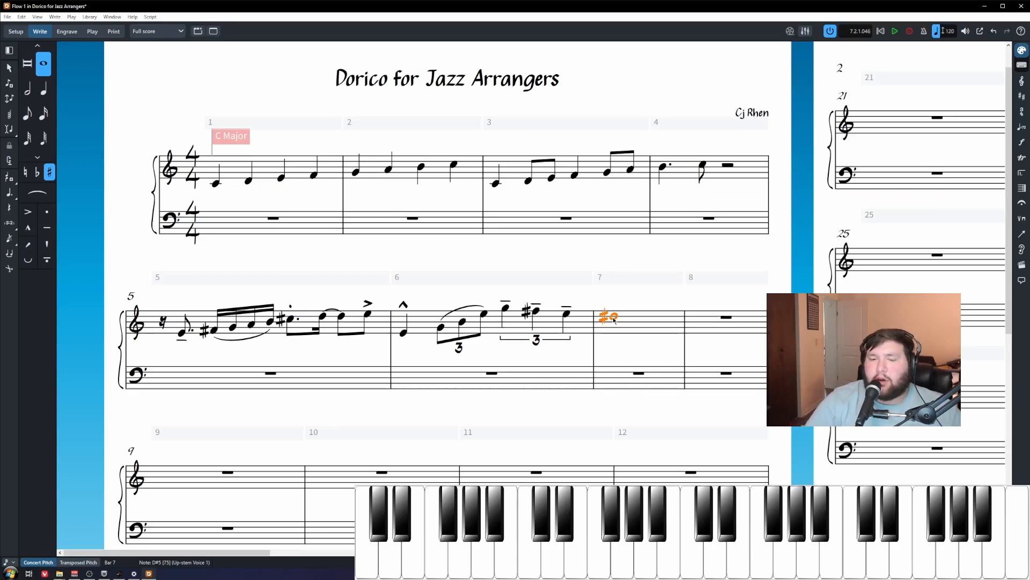
key("bracketleft")
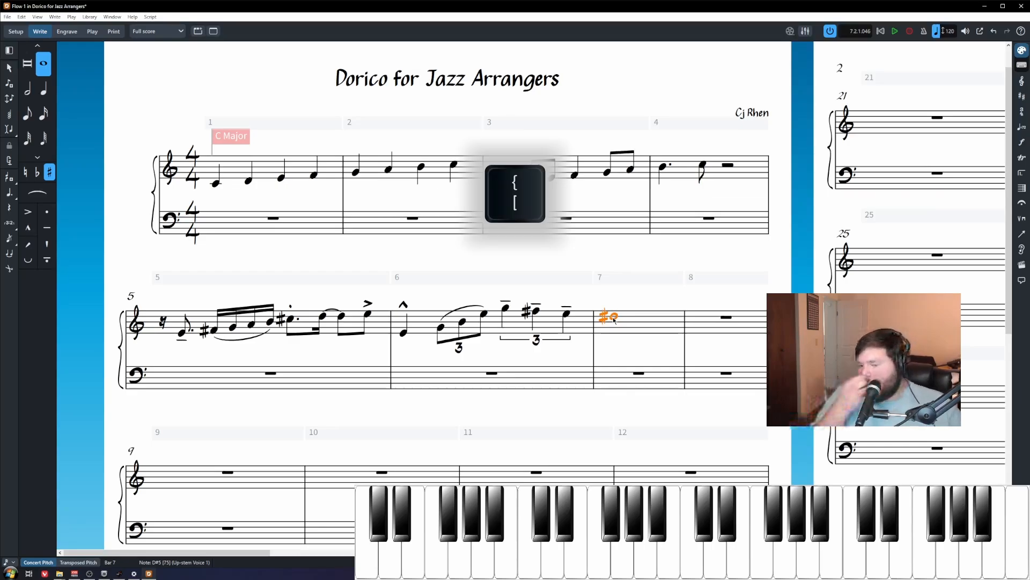